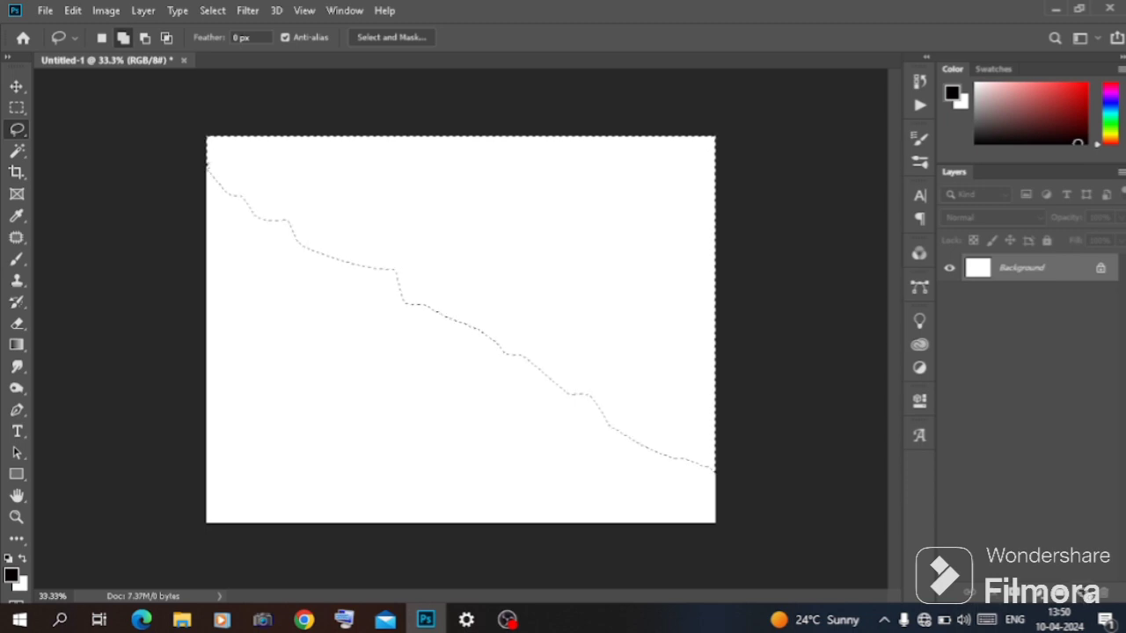
Fill the selected area above the jagged edge with black brush strokes on a new layer and deselect
{"action": "key", "text": "ctrl+shift+alt+n"}
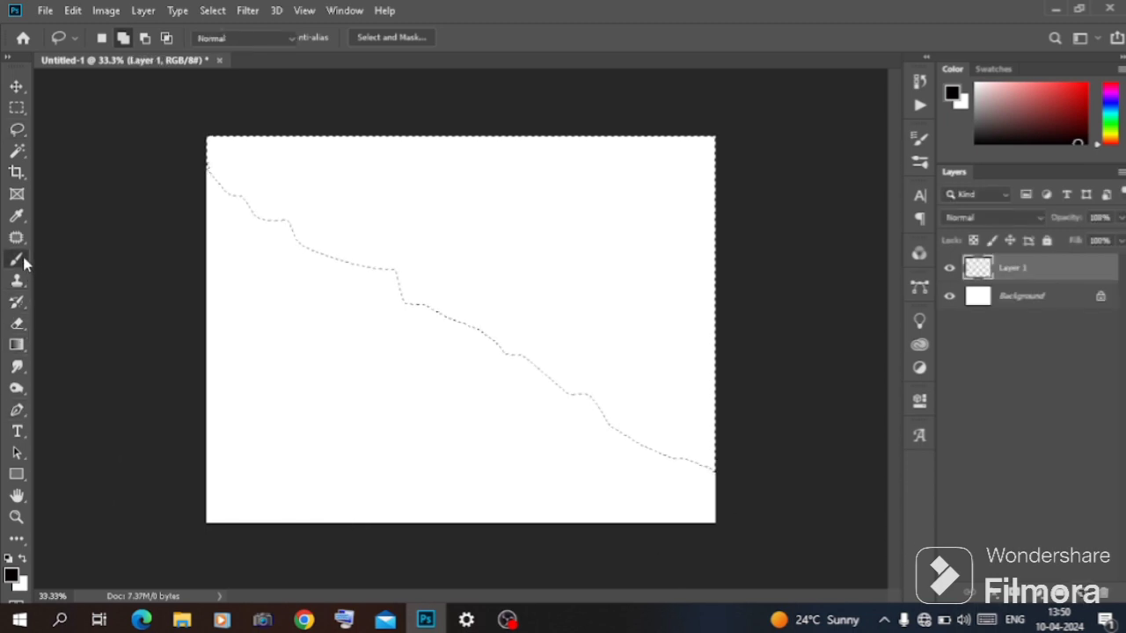
{"action": "left_click", "coordinate": [17, 259]}
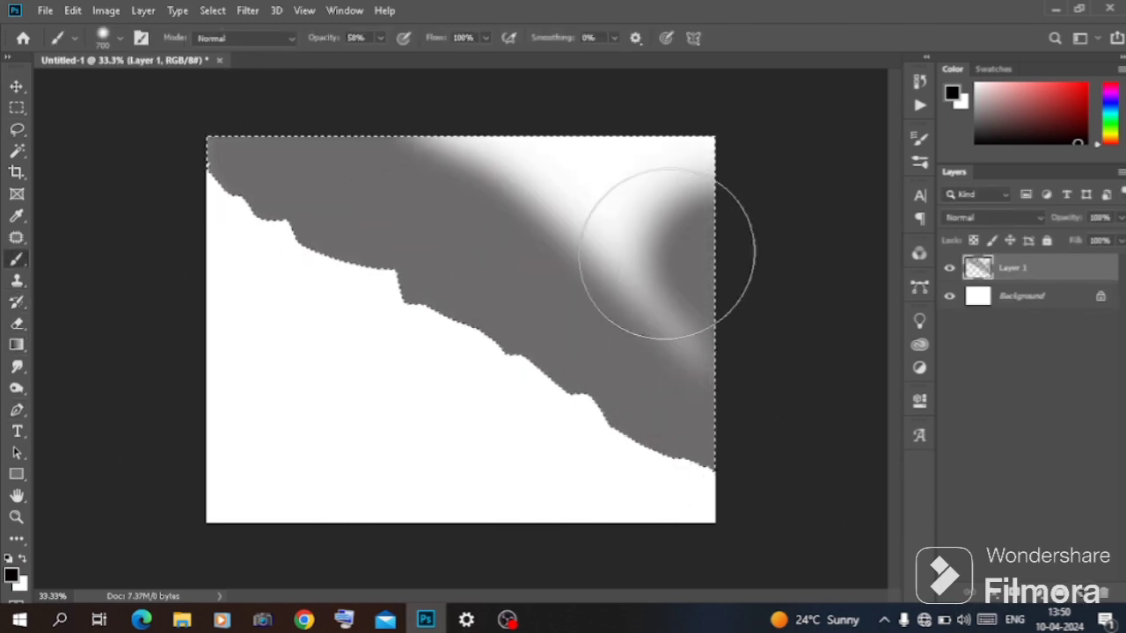
{"action": "mouse_move", "coordinate": [719, 179]}
{"action": "left_mouse_down"}
{"action": "mouse_move", "coordinate": [606, 322]}
{"action": "mouse_move", "coordinate": [595, 396]}
{"action": "mouse_move", "coordinate": [480, 199]}
{"action": "mouse_move", "coordinate": [410, 244]}
{"action": "mouse_move", "coordinate": [148, 214]}
{"action": "mouse_move", "coordinate": [464, 155]}
{"action": "mouse_move", "coordinate": [608, 190]}
{"action": "mouse_move", "coordinate": [482, 172]}
{"action": "mouse_move", "coordinate": [427, 143]}
{"action": "mouse_move", "coordinate": [643, 109]}
{"action": "mouse_move", "coordinate": [726, 383]}
{"action": "mouse_move", "coordinate": [226, 180]}
{"action": "mouse_move", "coordinate": [486, 322]}
{"action": "left_mouse_up"}
{"action": "key", "text": "v"}
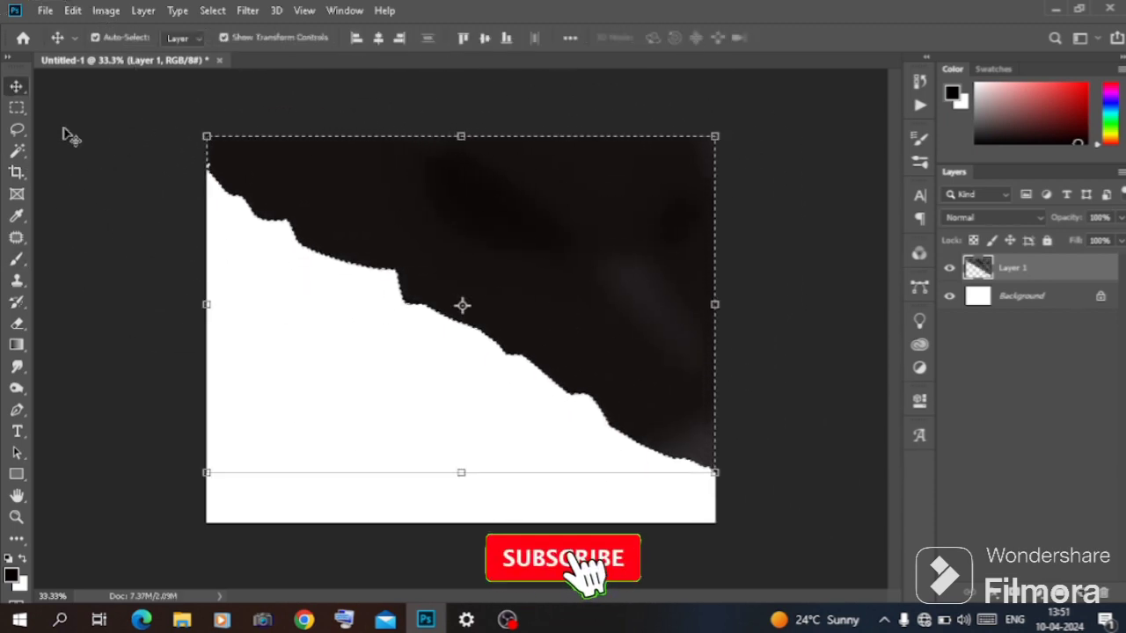
{"action": "key", "text": "m"}
{"action": "key", "text": "ctrl+d"}
{"action": "left_click", "coordinate": [21, 89]}
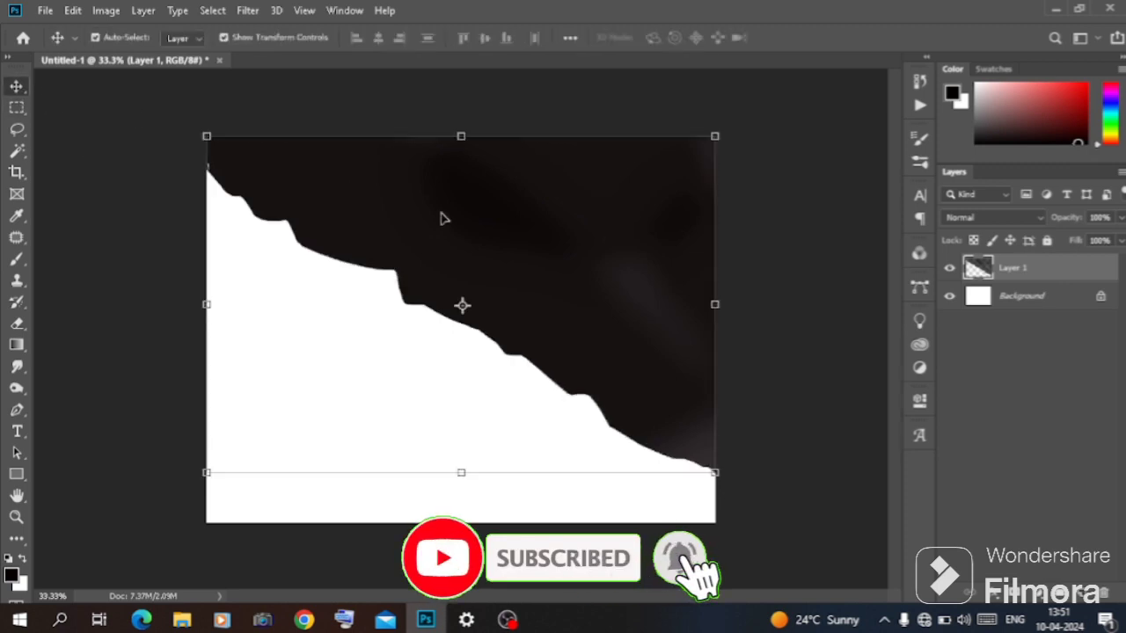
Duplicate the painted black layer, flip the copy vertically and move it down to the lower part of the canvas
{"action": "key", "text": "ctrl+j"}
{"action": "right_click", "coordinate": [484, 221]}
{"action": "left_click", "coordinate": [460, 133]}
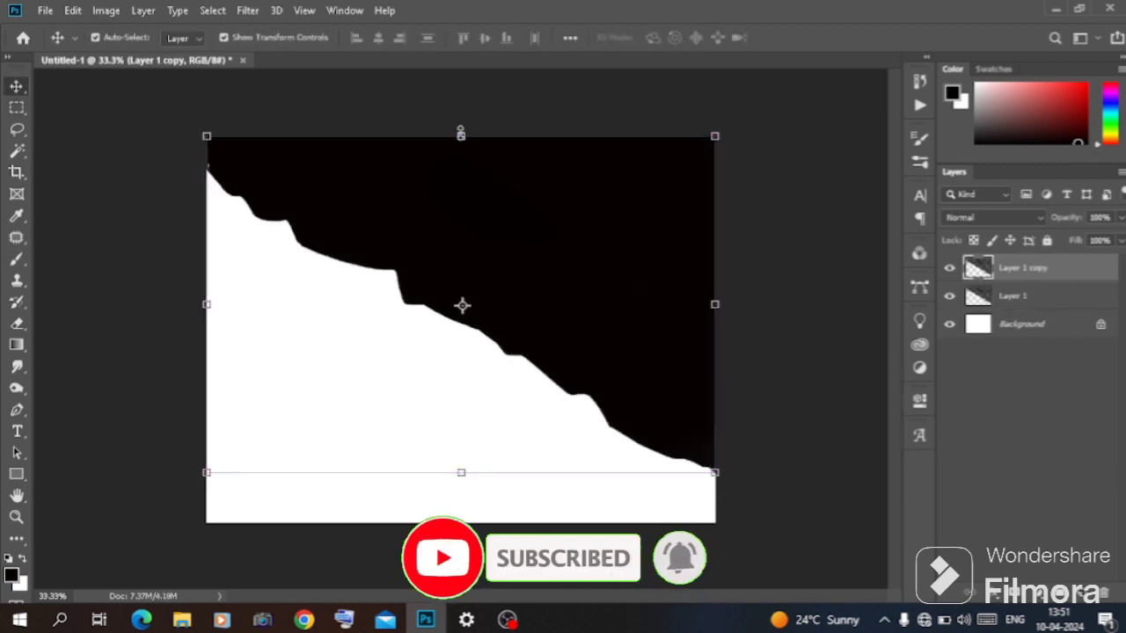
{"action": "key", "text": "ctrl+t"}
{"action": "right_click", "coordinate": [467, 167]}
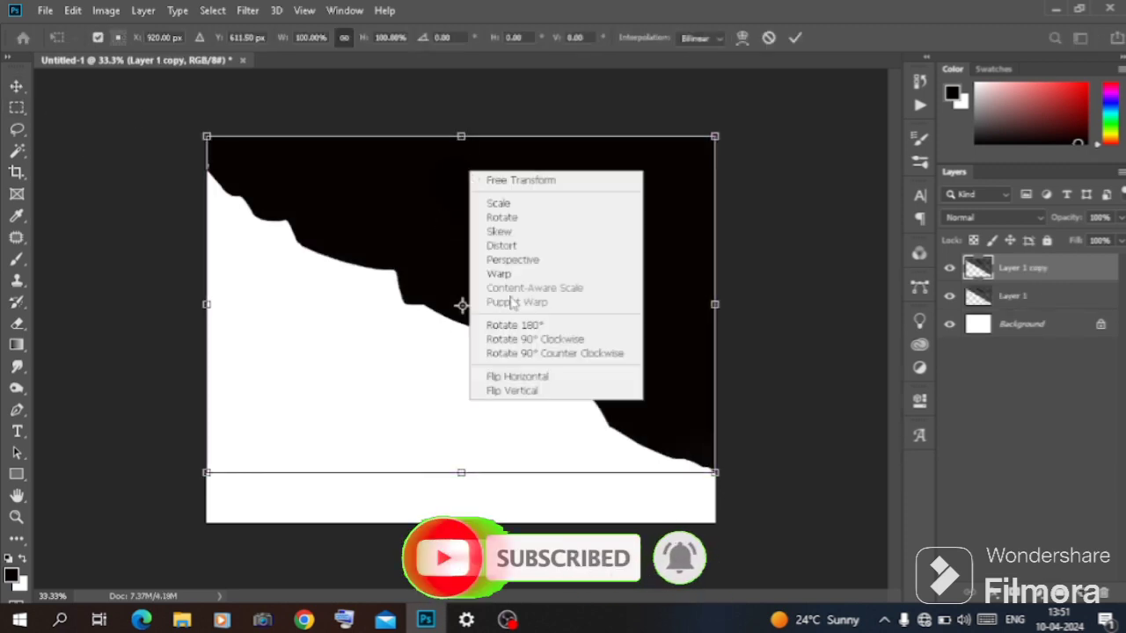
{"action": "left_click", "coordinate": [534, 392]}
{"action": "left_click_drag", "start_coordinate": [535, 378], "coordinate": [533, 485]}
Flip the black copy horizontally, then rotate it about 16° and position it so its jagged edge borders a diagonal white strip
{"action": "right_click", "coordinate": [533, 481]}
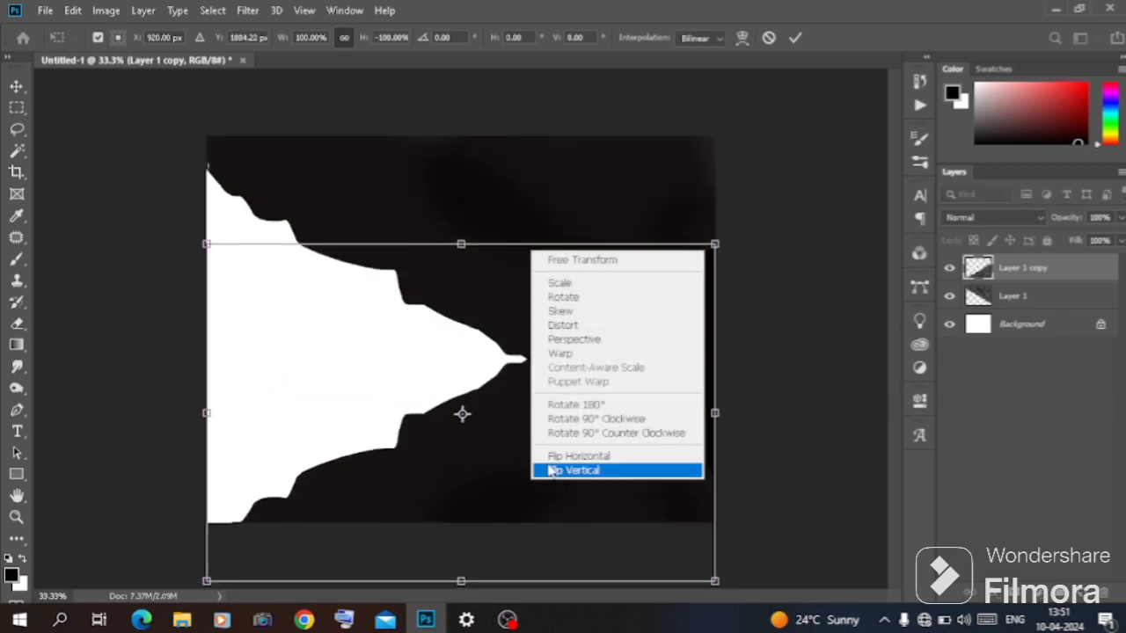
{"action": "left_click", "coordinate": [548, 470]}
{"action": "left_click_drag", "start_coordinate": [596, 382], "coordinate": [573, 397]}
{"action": "left_click_drag", "start_coordinate": [701, 256], "coordinate": [647, 190]}
{"action": "left_click_drag", "start_coordinate": [533, 507], "coordinate": [539, 485]}
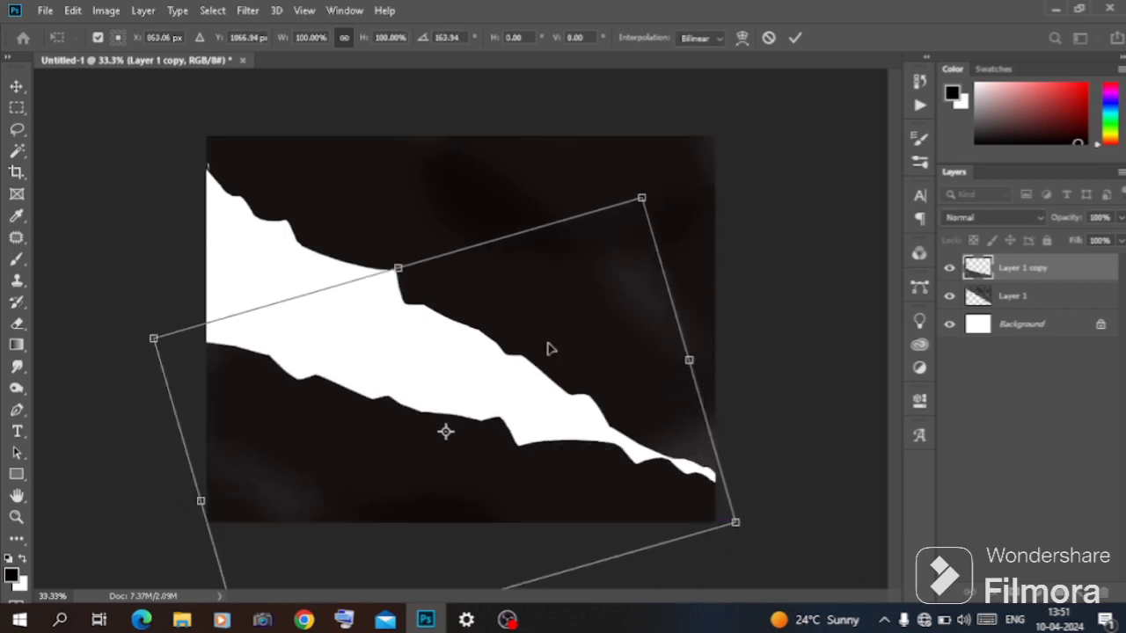
{"action": "key", "text": "Return"}
Enlarge the upper black shape to about 120%, tilt it slightly and reposition it so the white strip narrows toward the lower-right corner
{"action": "left_click", "coordinate": [637, 215]}
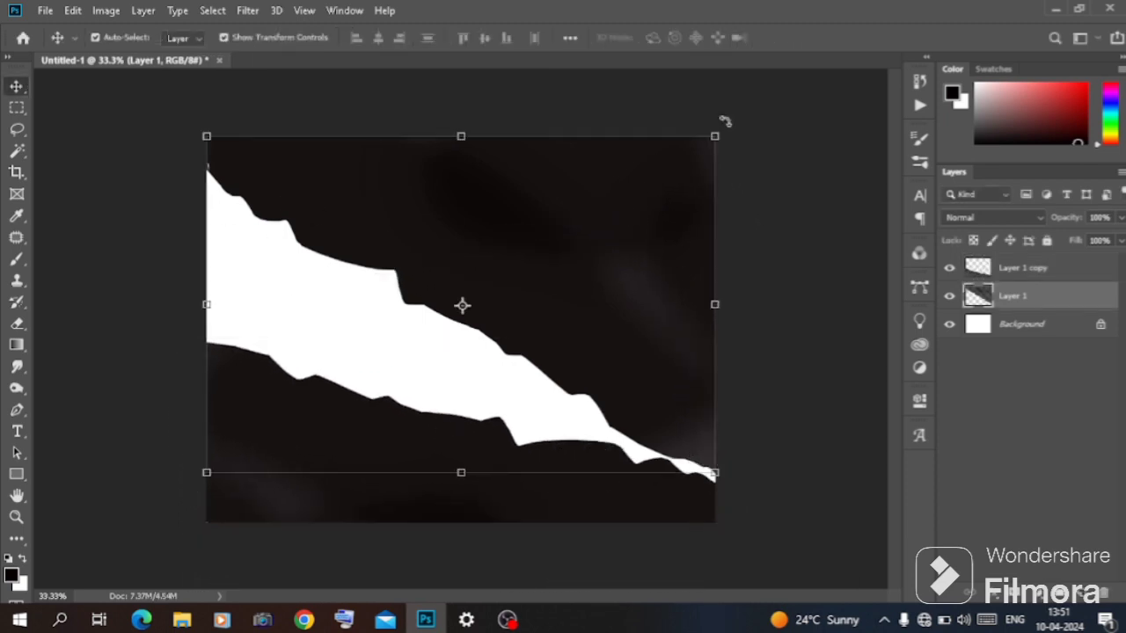
{"action": "left_click_drag", "start_coordinate": [724, 121], "coordinate": [779, 26]}
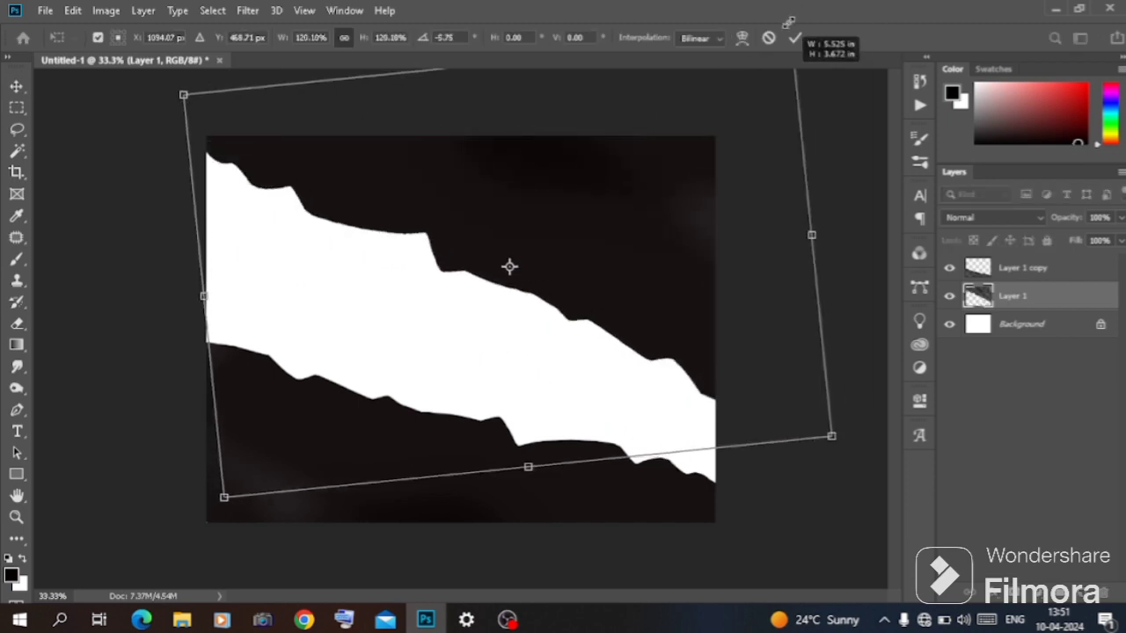
{"action": "left_click_drag", "start_coordinate": [678, 181], "coordinate": [653, 201]}
{"action": "mouse_move", "coordinate": [821, 248]}
{"action": "left_mouse_down"}
{"action": "mouse_move", "coordinate": [818, 234]}
{"action": "mouse_move", "coordinate": [819, 265]}
{"action": "left_mouse_up"}
{"action": "left_click_drag", "start_coordinate": [681, 304], "coordinate": [666, 321]}
{"action": "left_click", "coordinate": [24, 90]}
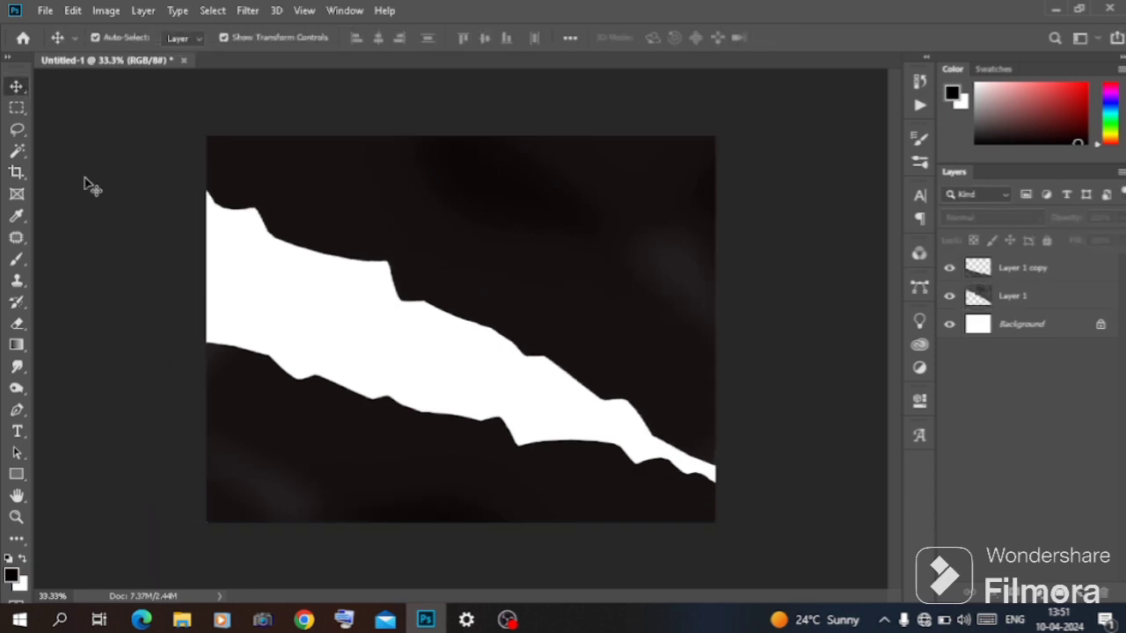
Place the photo pexels-spora-weddings-15698624 from the Downloads folder into the Photoshop document
{"action": "left_click", "coordinate": [182, 621]}
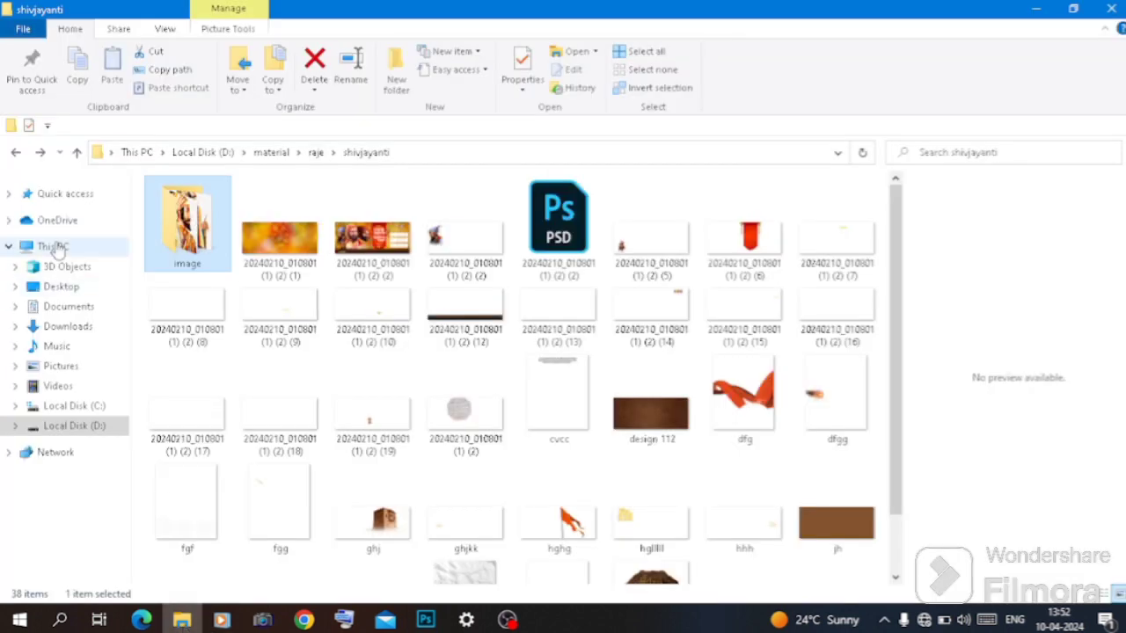
{"action": "left_click", "coordinate": [84, 327]}
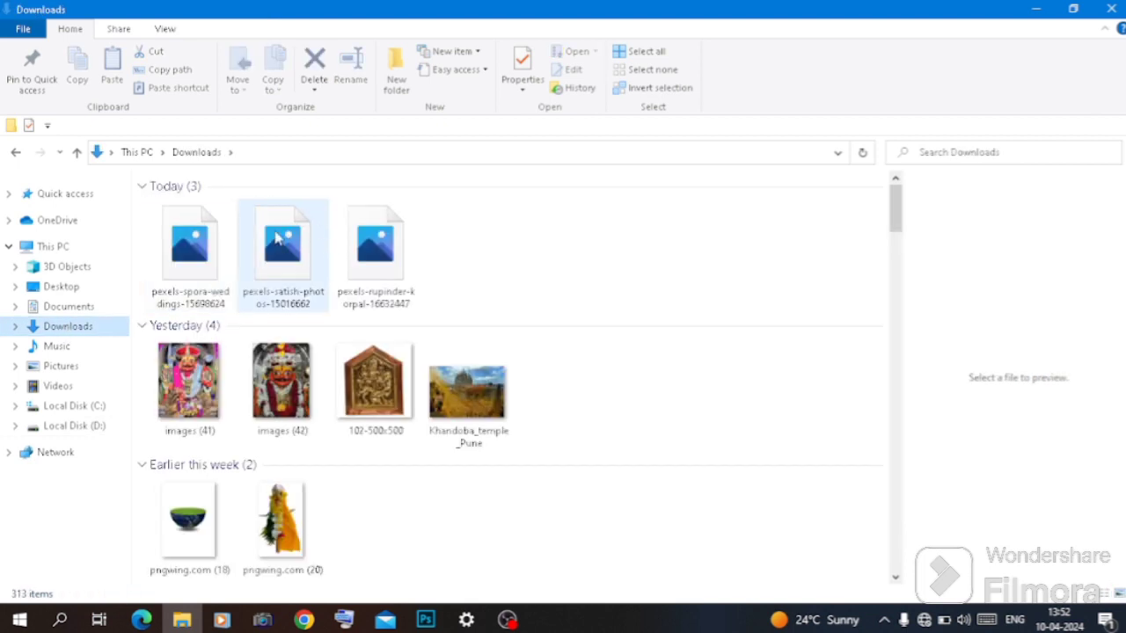
{"action": "left_click", "coordinate": [209, 263]}
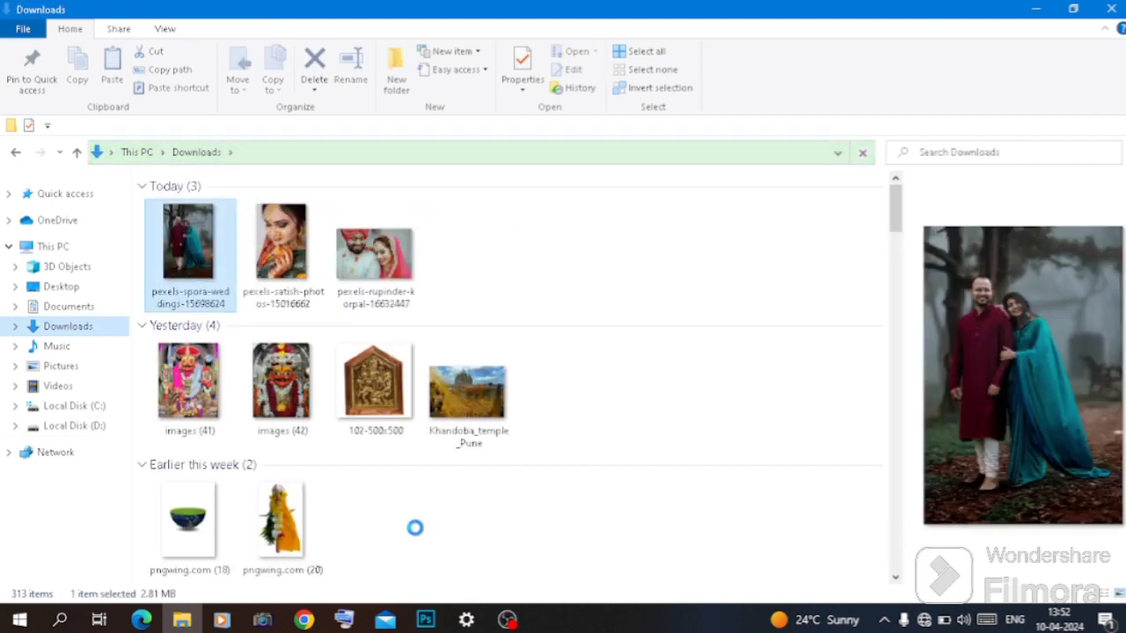
{"action": "left_click", "coordinate": [426, 620]}
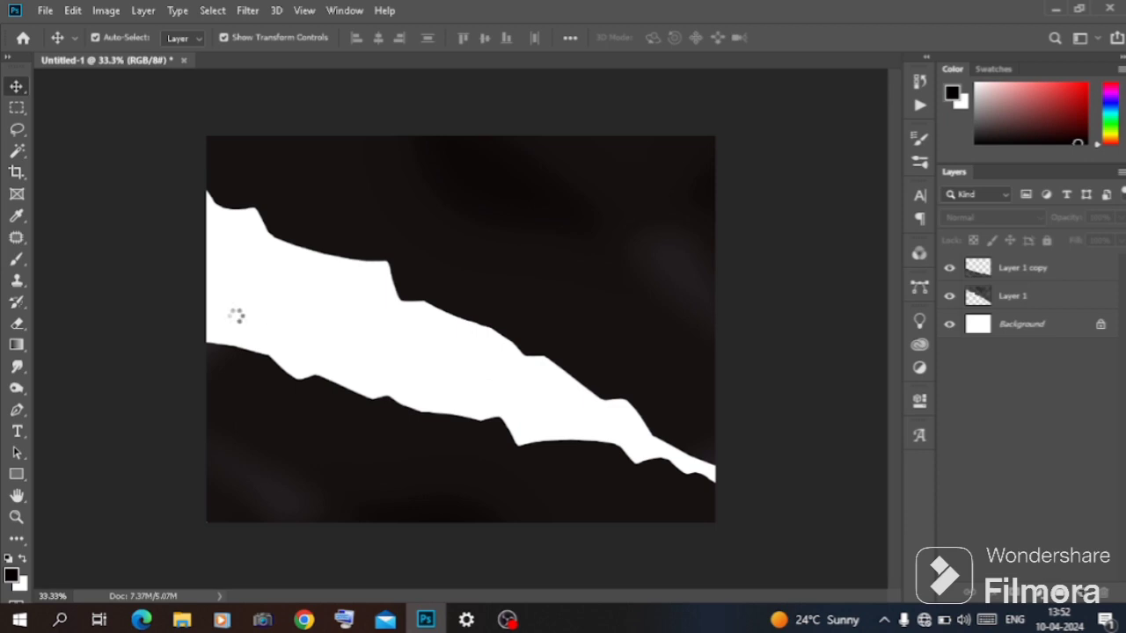
{"action": "key", "text": "ctrl+t"}
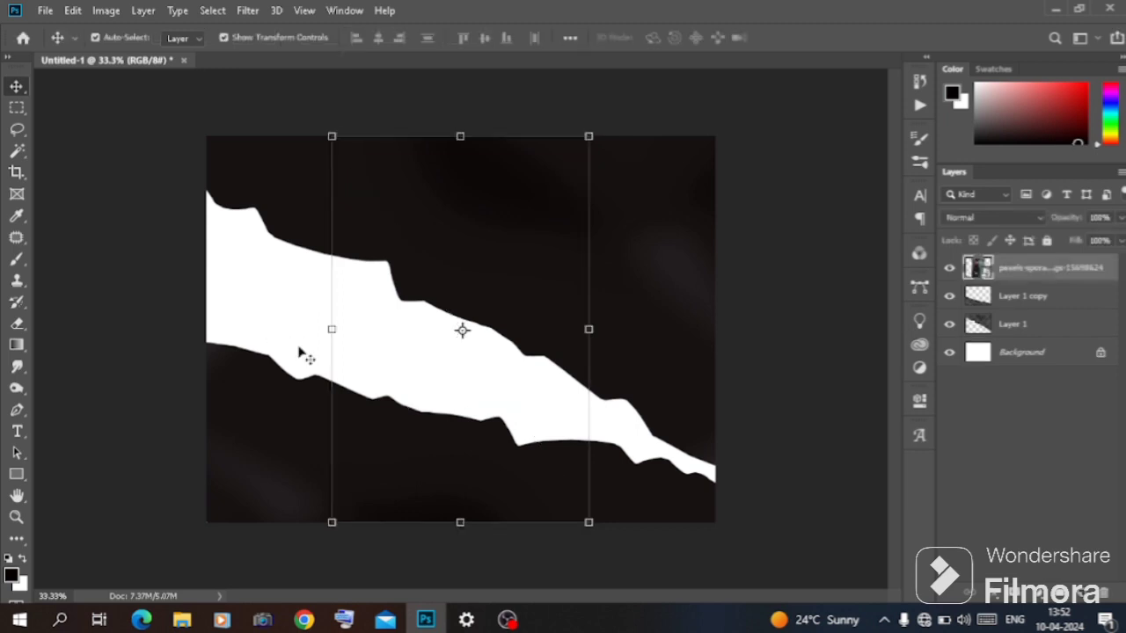
Select the couple in the placed photo with the Quick Selection tool, including the man's sleeve and their feet
{"action": "left_click", "coordinate": [17, 150]}
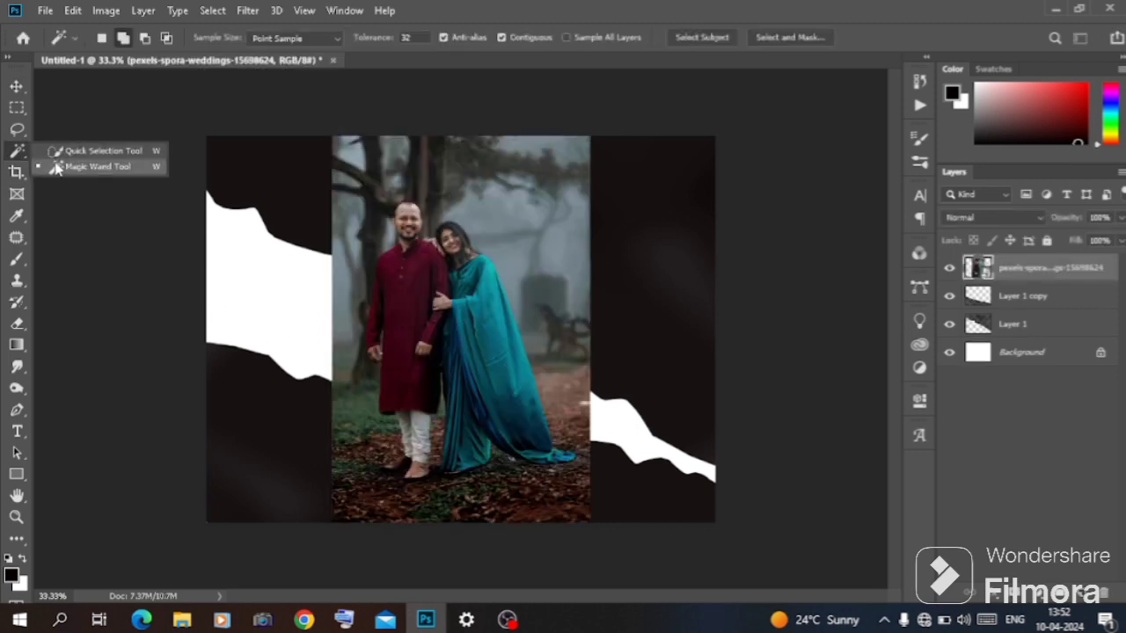
{"action": "left_click", "coordinate": [97, 153]}
{"action": "left_click_drag", "start_coordinate": [403, 339], "coordinate": [412, 404]}
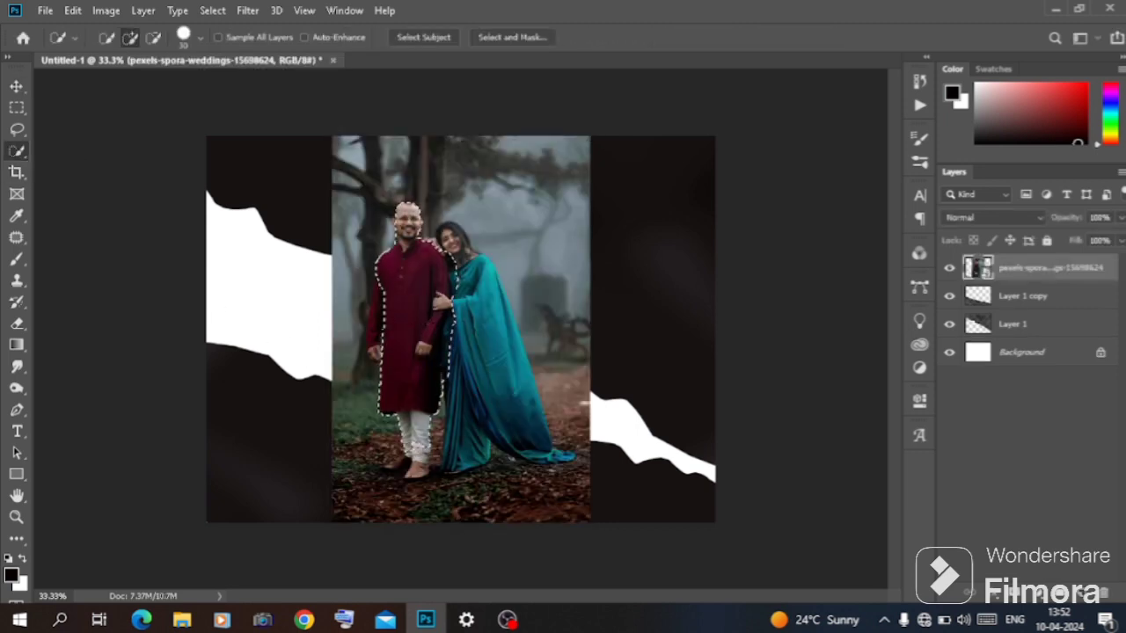
{"action": "mouse_move", "coordinate": [490, 429]}
{"action": "left_mouse_down"}
{"action": "mouse_move", "coordinate": [555, 455]}
{"action": "mouse_move", "coordinate": [449, 236]}
{"action": "left_mouse_up"}
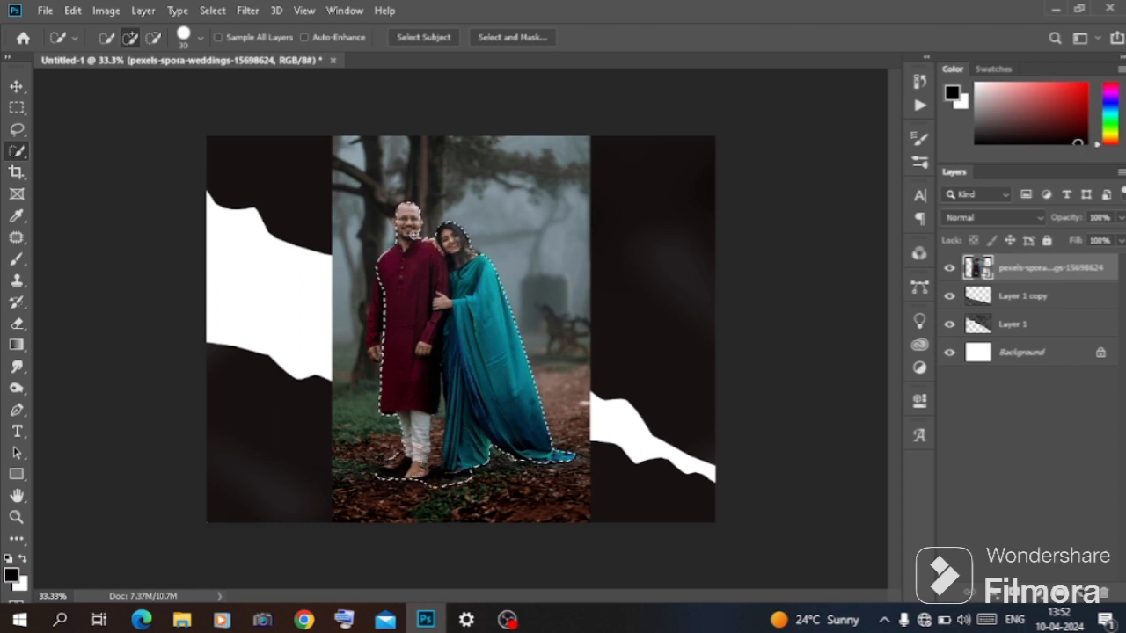
{"action": "left_click_drag", "start_coordinate": [378, 294], "coordinate": [373, 349]}
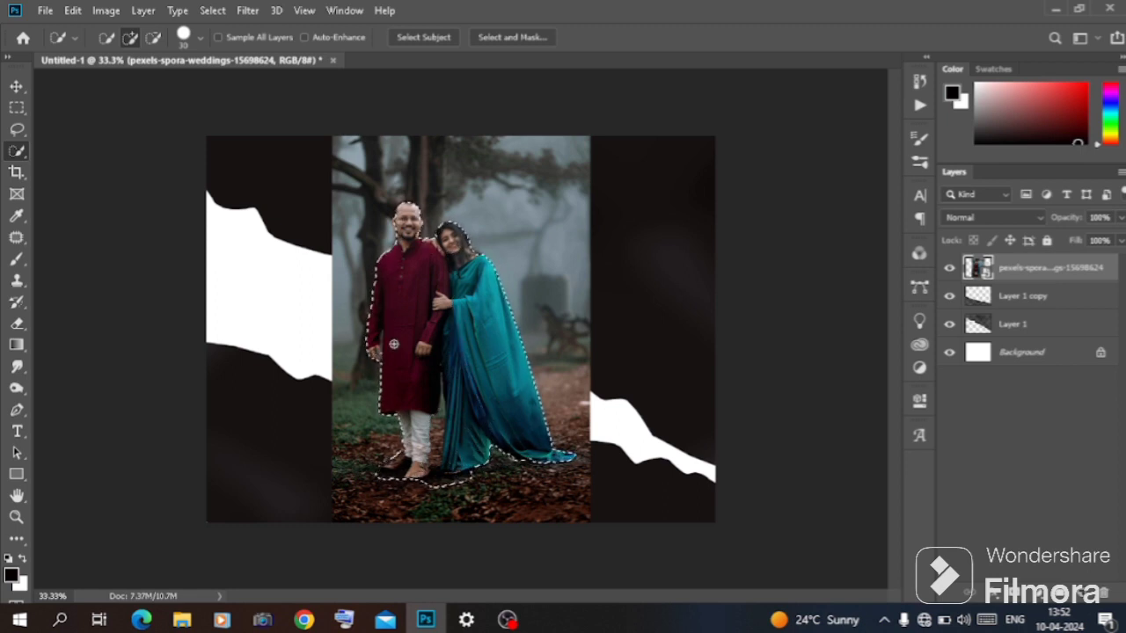
Refine the selection with the Lasso tool so it includes the man's hair, and check the outline down to the feet
{"action": "key", "text": "ctrl+plus"}
{"action": "key", "text": "ctrl+plus"}
{"action": "key", "text": "ctrl+plus"}
{"action": "scroll", "coordinate": [204, 413], "scroll_direction": "up", "scroll_amount": 4}
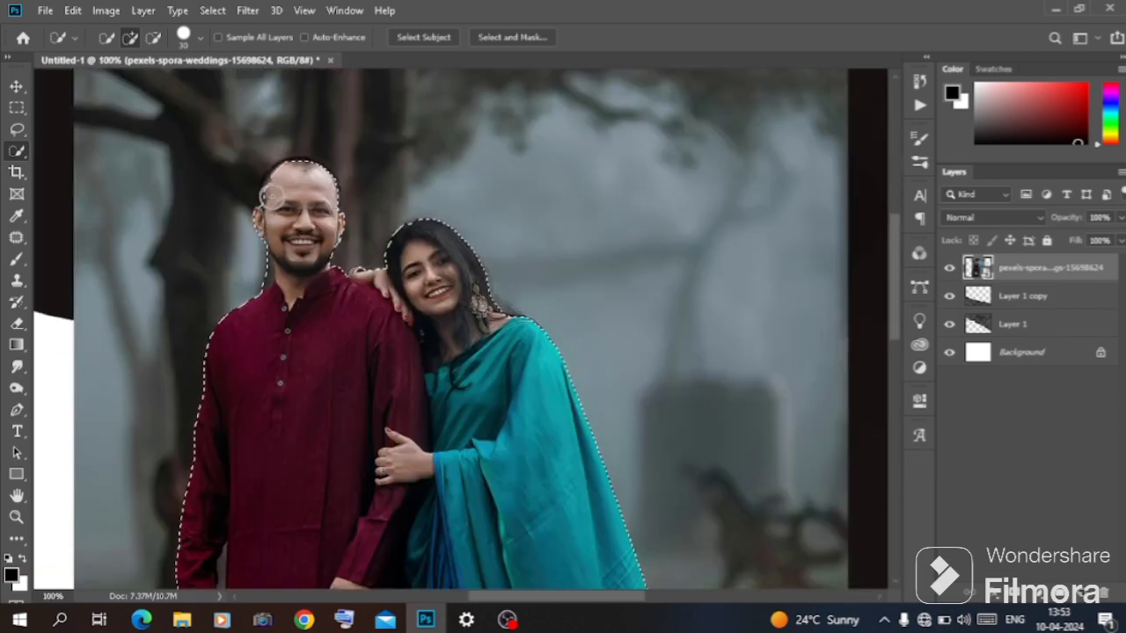
{"action": "left_click", "coordinate": [184, 205]}
{"action": "key", "text": "ctrl+z"}
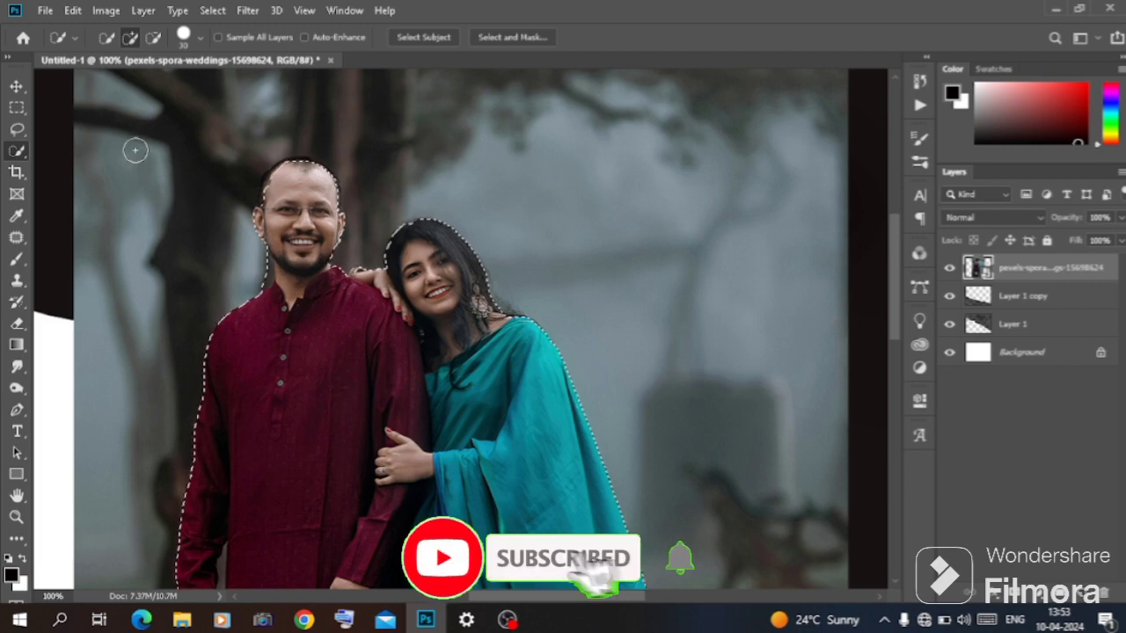
{"action": "key", "text": "l"}
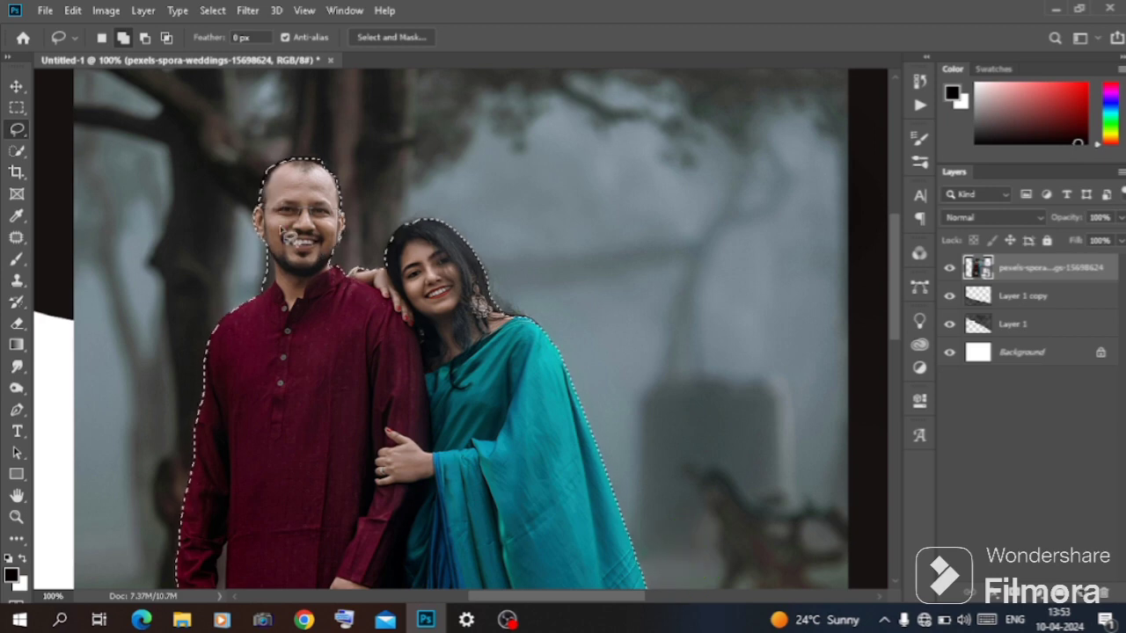
{"action": "scroll", "coordinate": [273, 211], "scroll_direction": "down", "scroll_amount": 10}
{"action": "scroll", "coordinate": [288, 237], "scroll_direction": "down", "scroll_amount": 5}
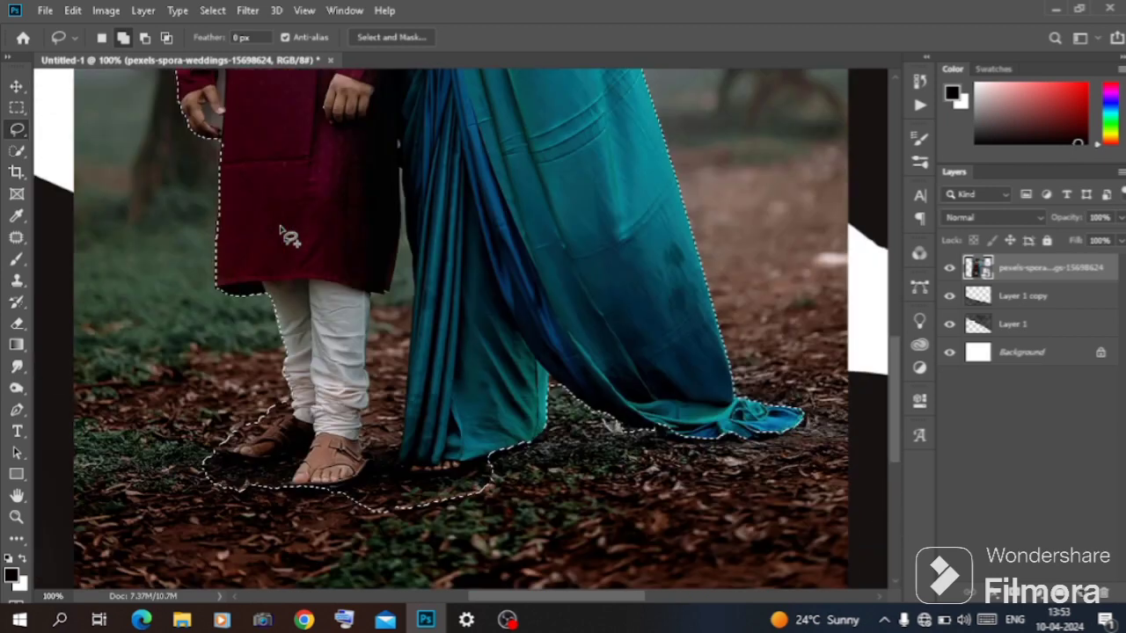
{"action": "scroll", "coordinate": [286, 236], "scroll_direction": "up", "scroll_amount": 3}
Copy the selected couple onto a new layer with the original photo hidden, and move the cutout to the canvas's lower right
{"action": "key", "text": "ctrl+j"}
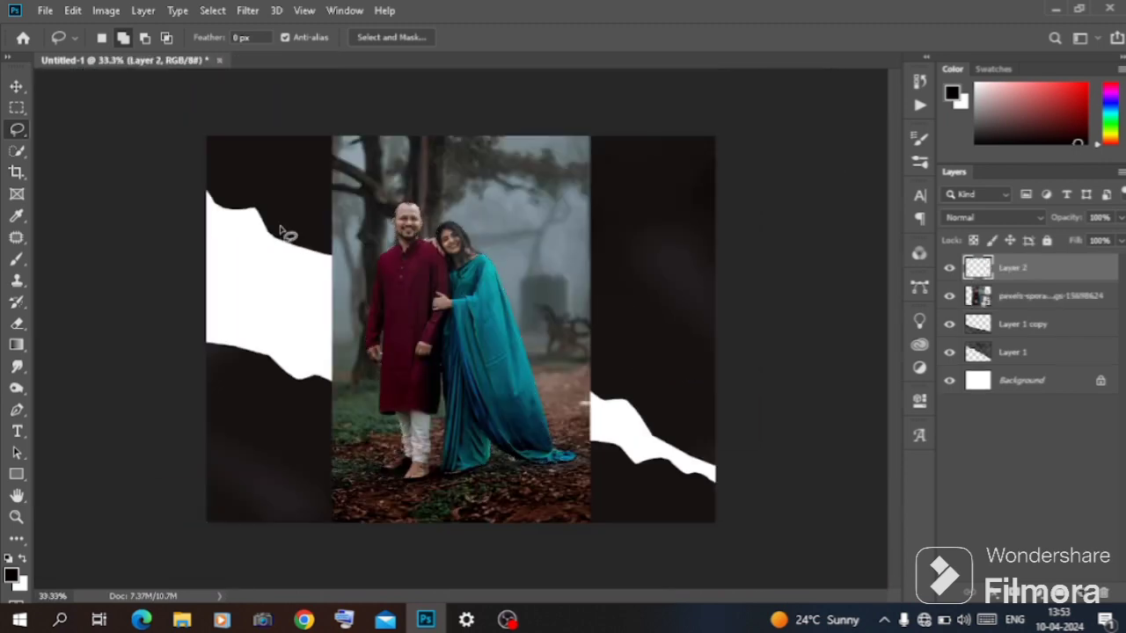
{"action": "left_click", "coordinate": [949, 297]}
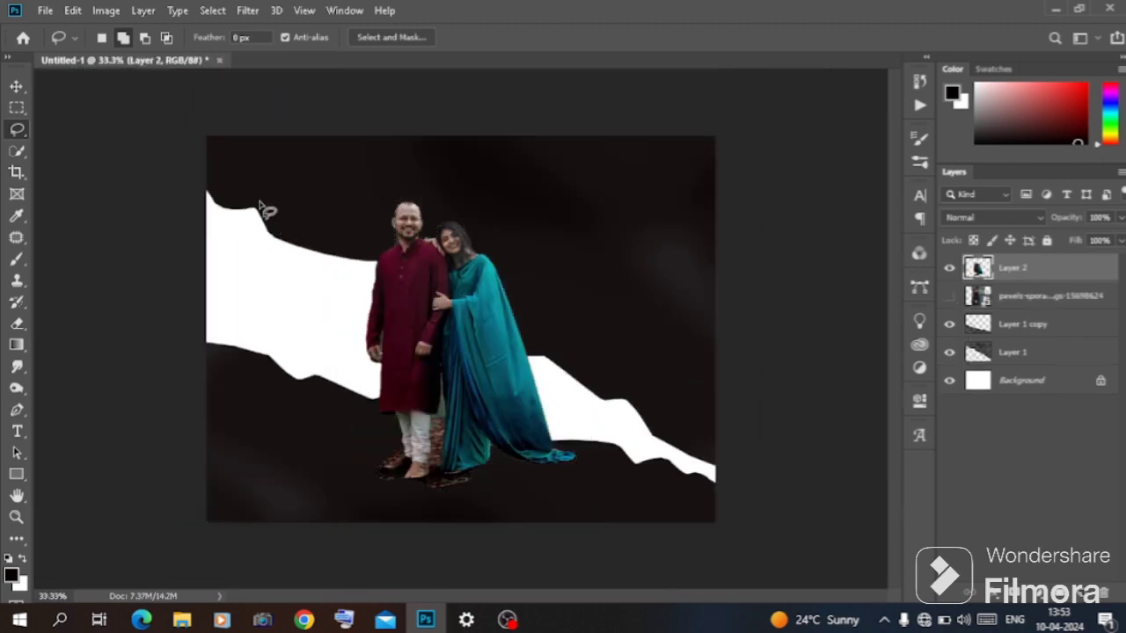
{"action": "left_click", "coordinate": [15, 87]}
{"action": "left_click_drag", "start_coordinate": [454, 361], "coordinate": [560, 389]}
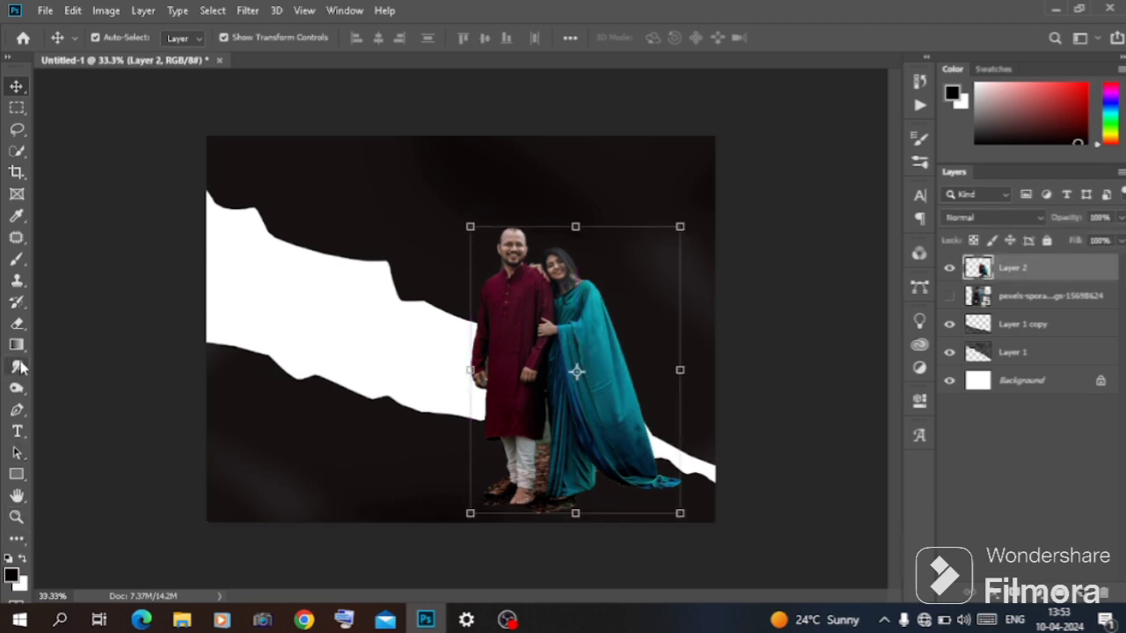
Paint soft brown ground along the canvas's lower edge on a new layer, using a colour sampled near the couple's feet
{"action": "left_click", "coordinate": [16, 260]}
{"action": "left_click", "coordinate": [11, 574]}
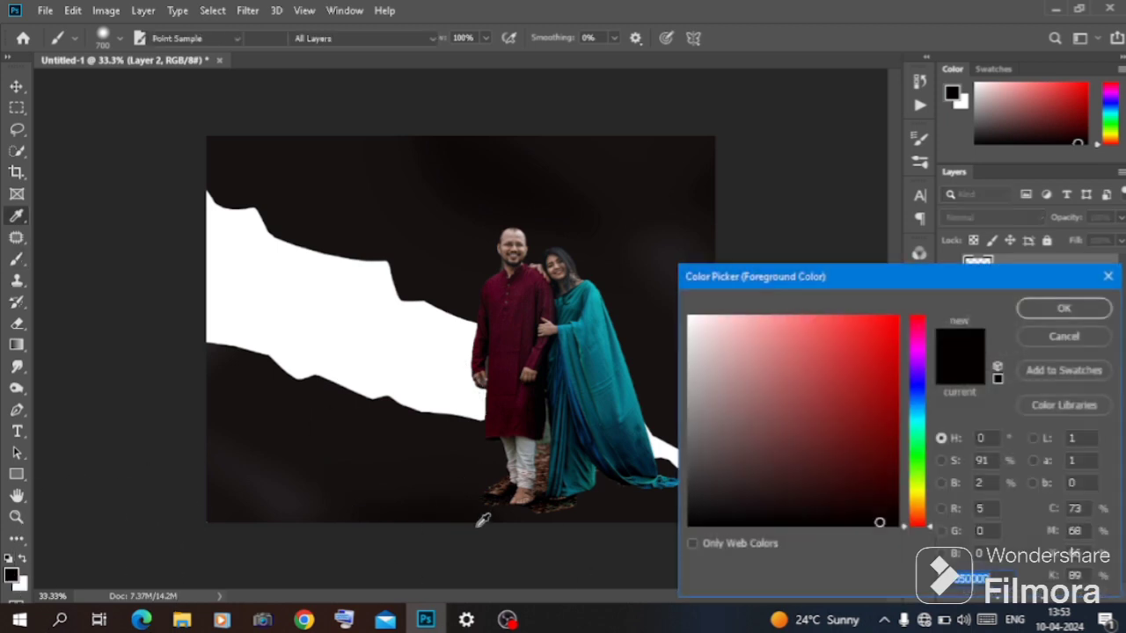
{"action": "left_click", "coordinate": [539, 488]}
{"action": "left_click", "coordinate": [1061, 310]}
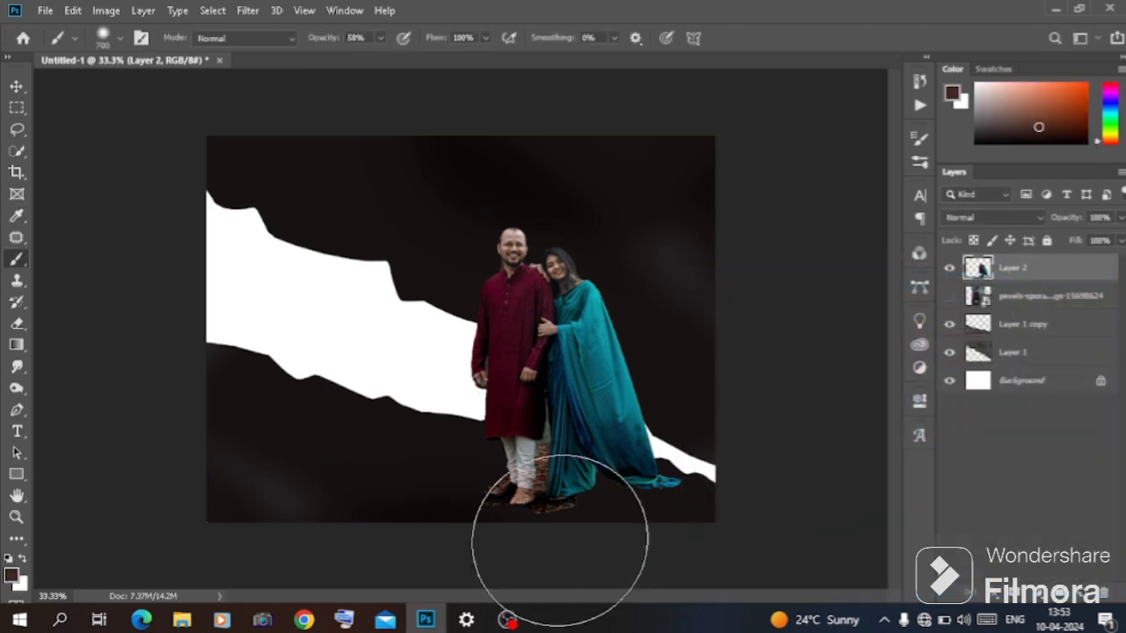
{"action": "key", "text": "ctrl+shift+alt+n"}
{"action": "mouse_move", "coordinate": [503, 502]}
{"action": "left_mouse_down"}
{"action": "mouse_move", "coordinate": [656, 532]}
{"action": "mouse_move", "coordinate": [415, 529]}
{"action": "mouse_move", "coordinate": [283, 508]}
{"action": "mouse_move", "coordinate": [206, 467]}
{"action": "mouse_move", "coordinate": [515, 537]}
{"action": "left_mouse_up"}
{"action": "key", "text": "ctrl+plus"}
{"action": "key", "text": "ctrl+plus"}
{"action": "scroll", "coordinate": [517, 538], "scroll_direction": "down", "scroll_amount": 4}
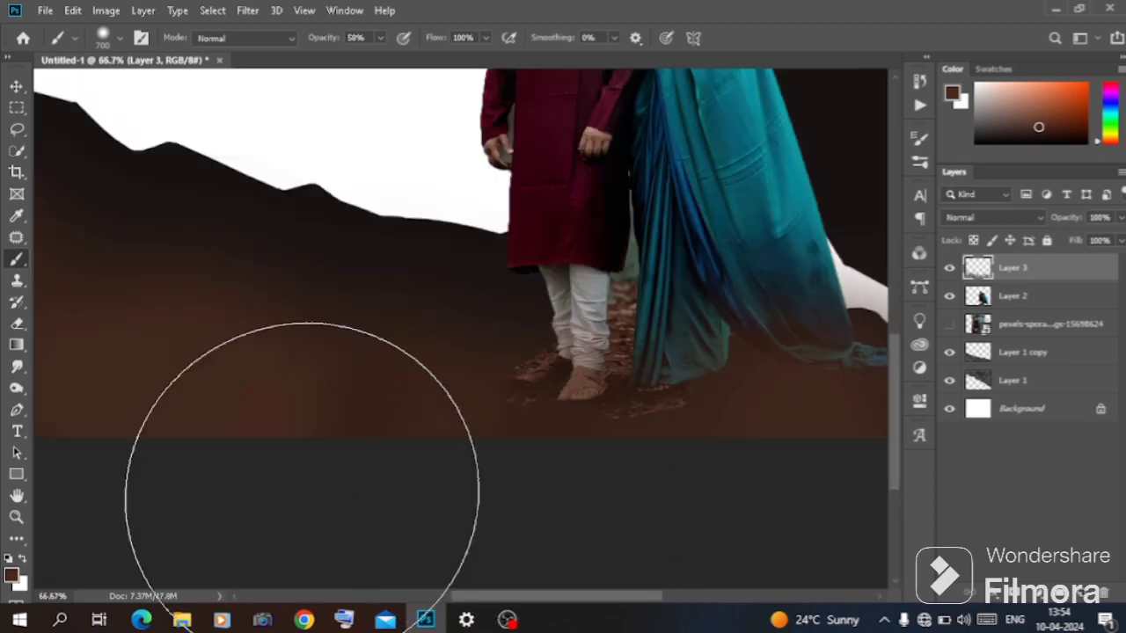
Erase the leftover leaves and ground around the couple's feet on Layer 2, using a smaller eraser for the details
{"action": "left_click", "coordinate": [15, 83]}
{"action": "key", "text": "alt+bracketleft"}
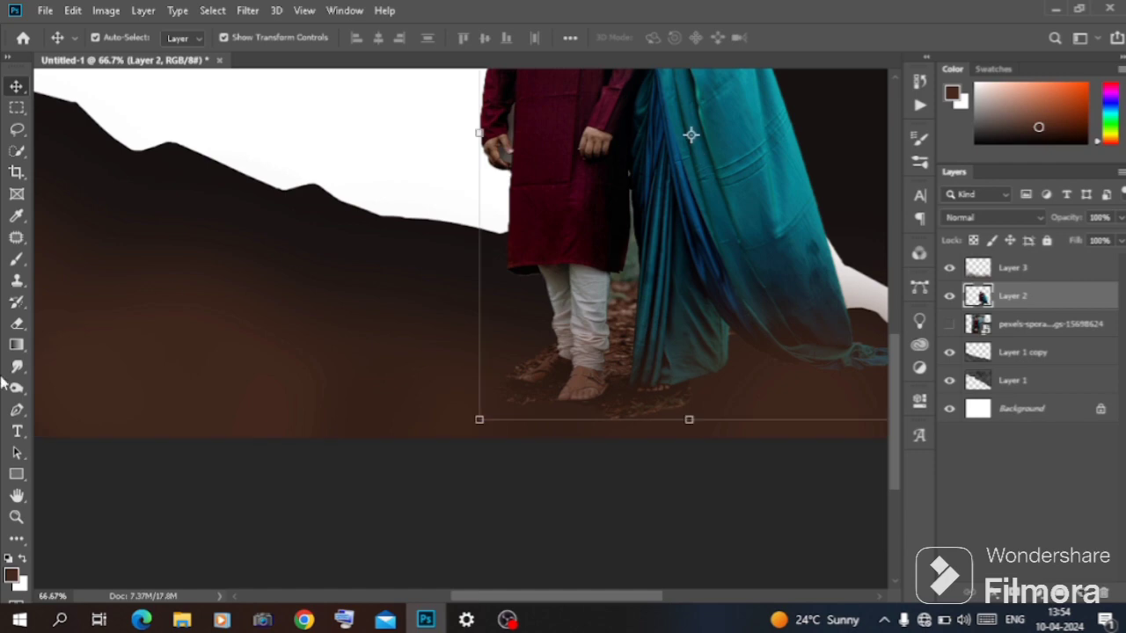
{"action": "left_click", "coordinate": [17, 324]}
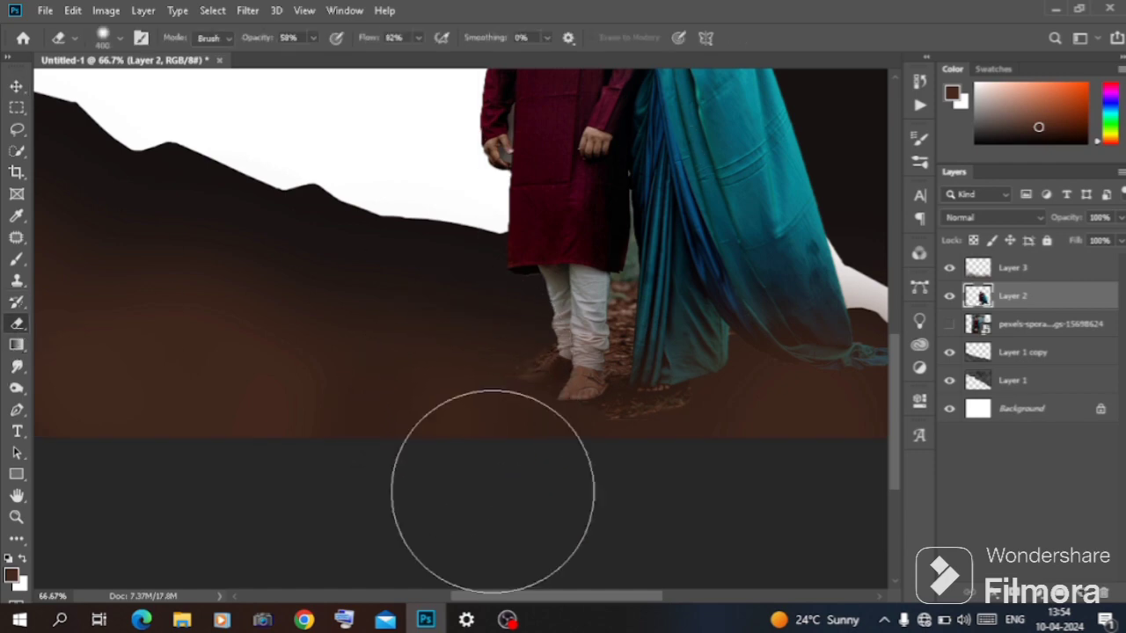
{"action": "mouse_move", "coordinate": [654, 493]}
{"action": "left_mouse_down"}
{"action": "mouse_move", "coordinate": [752, 470]}
{"action": "mouse_move", "coordinate": [672, 434]}
{"action": "left_mouse_up"}
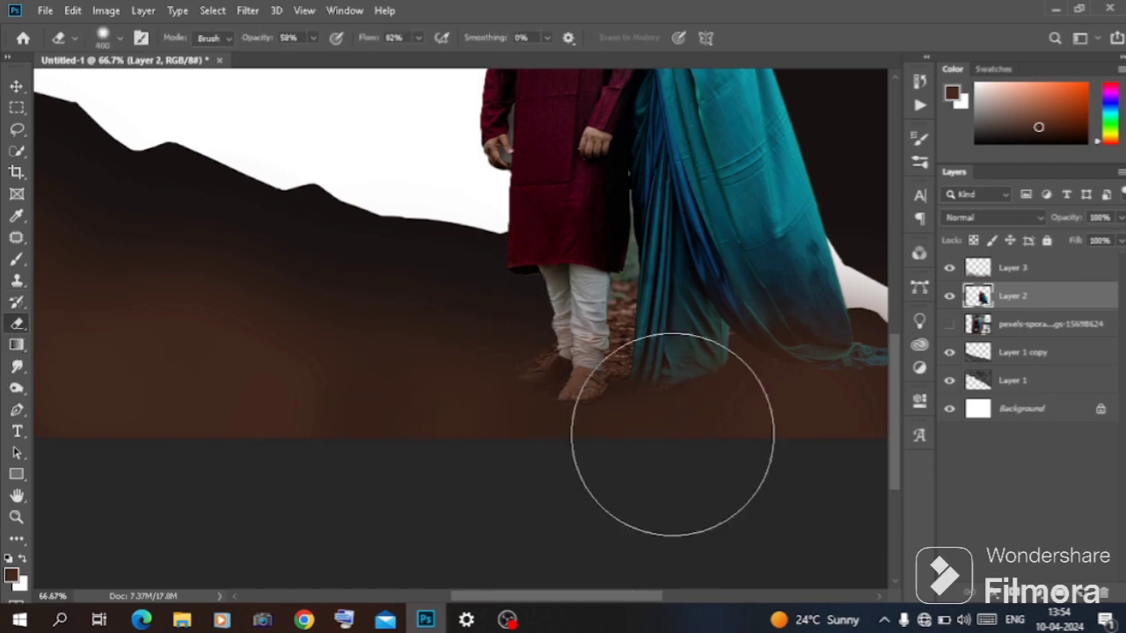
{"action": "key", "text": "bracketleft"}
{"action": "key", "text": "bracketleft"}
{"action": "key", "text": "bracketleft"}
{"action": "key", "text": "bracketleft"}
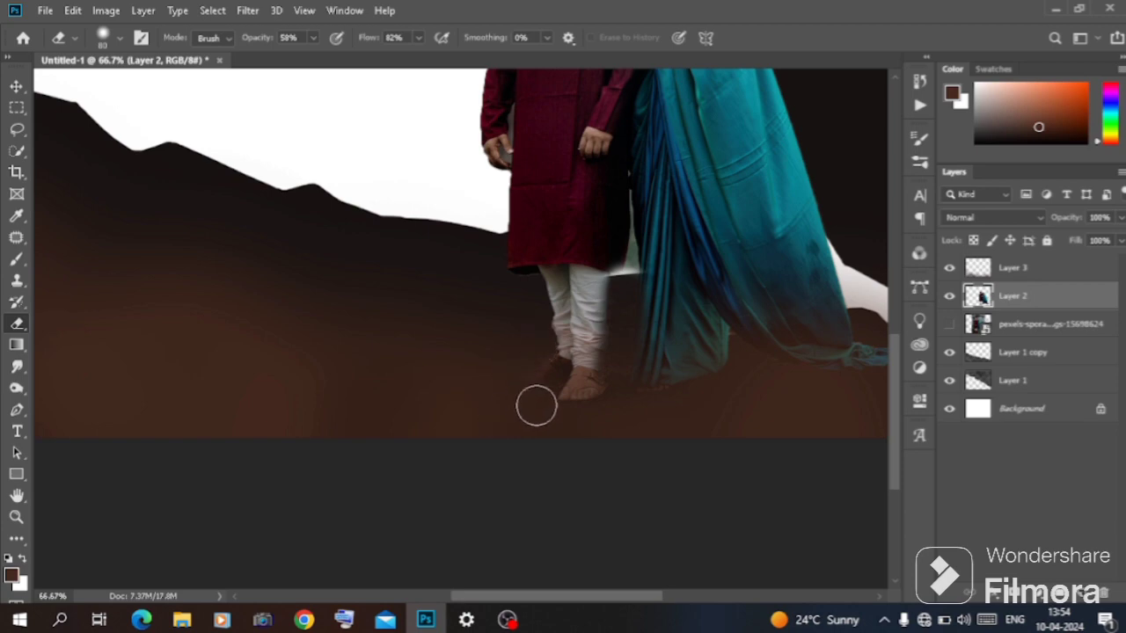
Erase the leftover fringe along the man's neck and shoulder and in the gap between his arm and kurta, using a smaller eraser
{"action": "scroll", "coordinate": [535, 406], "scroll_direction": "down", "scroll_amount": 3}
{"action": "scroll", "coordinate": [536, 406], "scroll_direction": "up", "scroll_amount": 8}
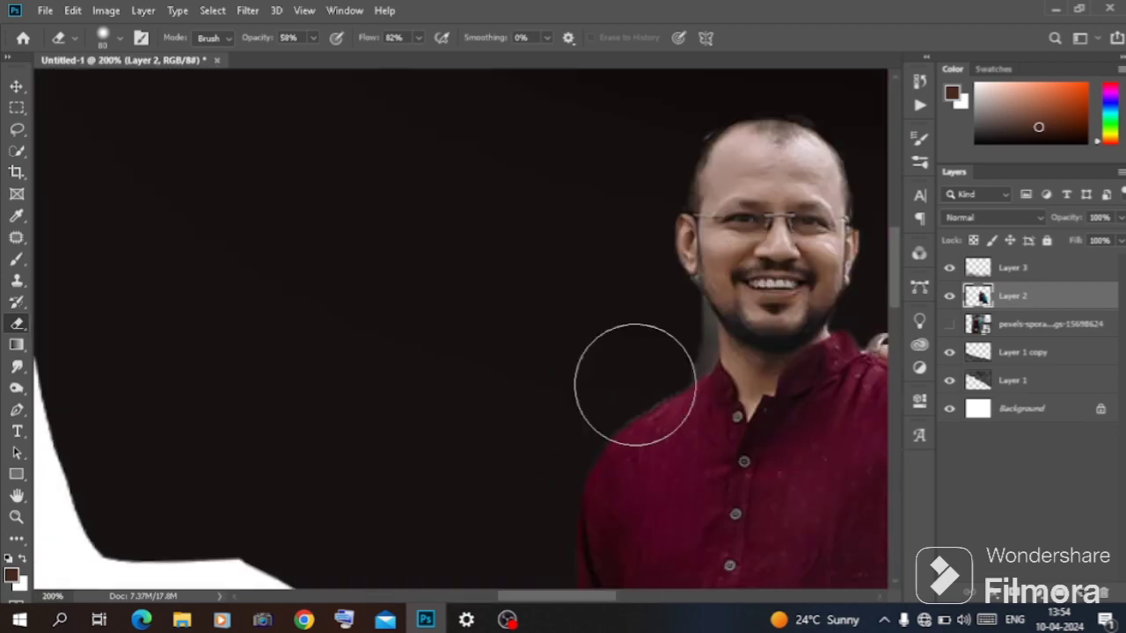
{"action": "key", "text": "bracketleft"}
{"action": "key", "text": "bracketleft"}
{"action": "key", "text": "bracketleft"}
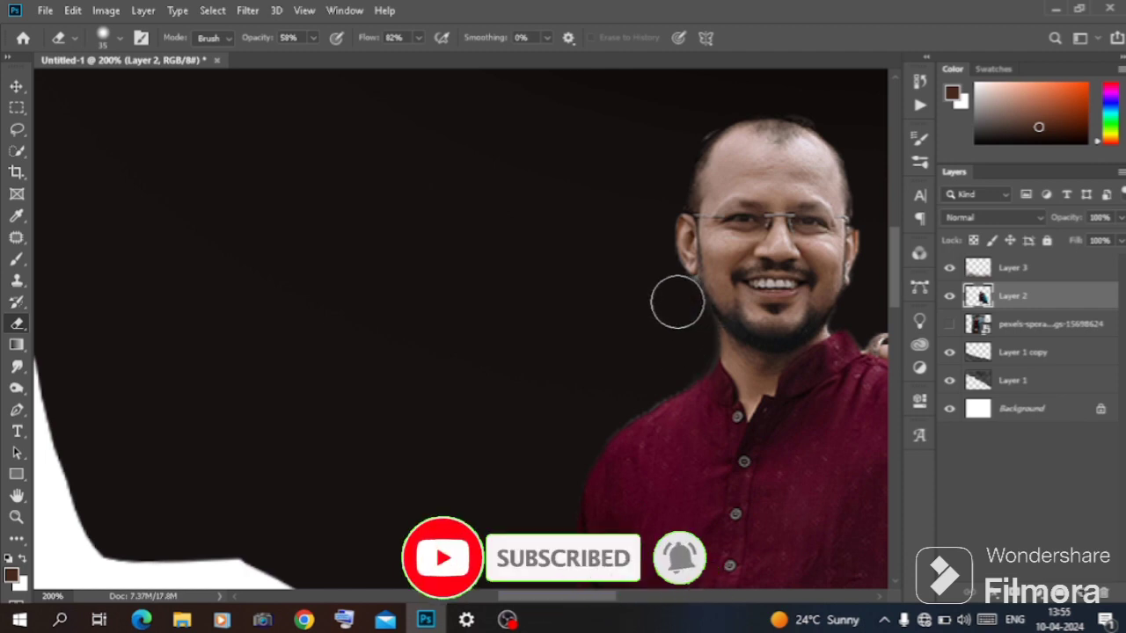
{"action": "scroll", "coordinate": [677, 302], "scroll_direction": "down", "scroll_amount": 5}
{"action": "left_click_drag", "start_coordinate": [620, 308], "coordinate": [613, 421]}
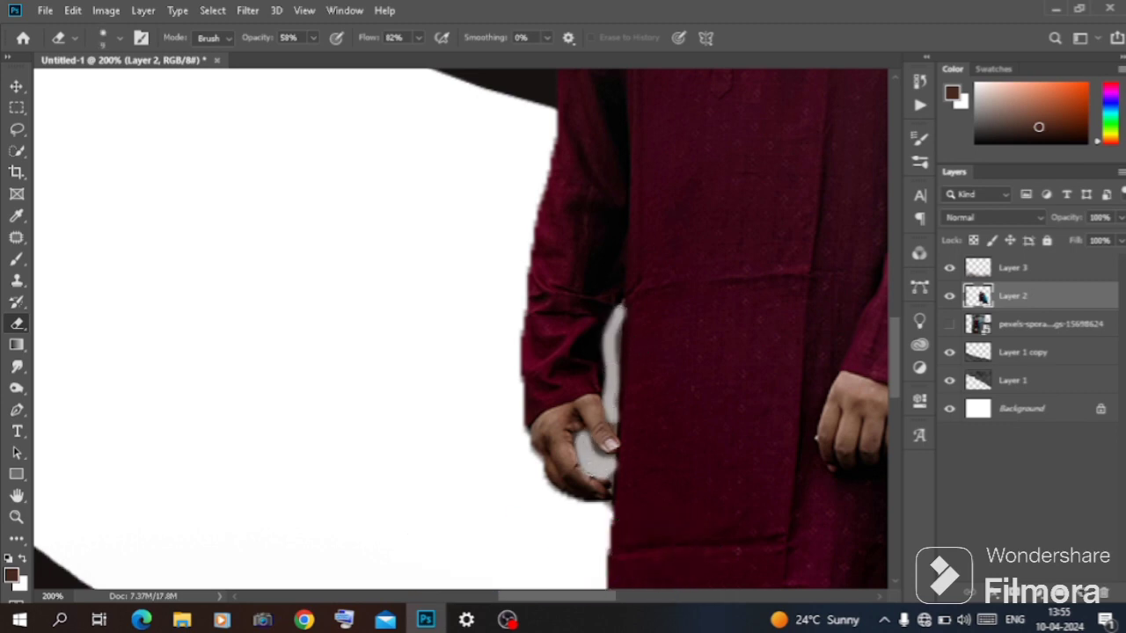
{"action": "key", "text": "ctrl+minus"}
{"action": "key", "text": "ctrl+minus"}
{"action": "key", "text": "ctrl+minus"}
{"action": "key", "text": "ctrl+minus"}
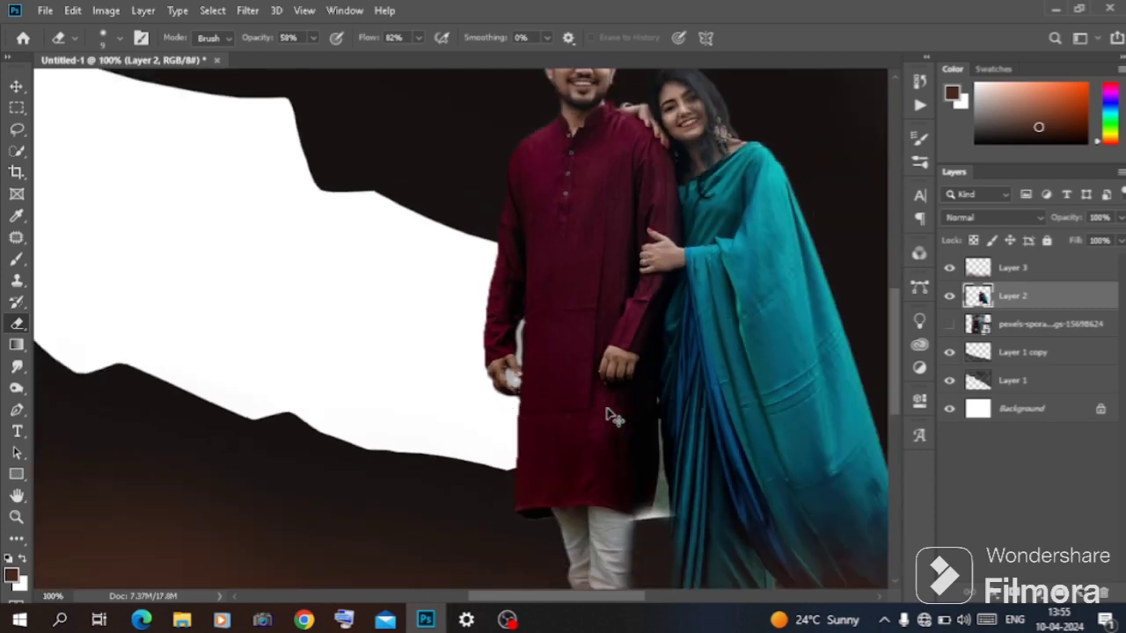
Apply the Camera Raw Filter to the couple cutout with Contrast +27, Highlights +23, Shadows +29, Clarity +28 and Vibrance +20
{"action": "left_click", "coordinate": [18, 86]}
{"action": "left_click", "coordinate": [245, 11]}
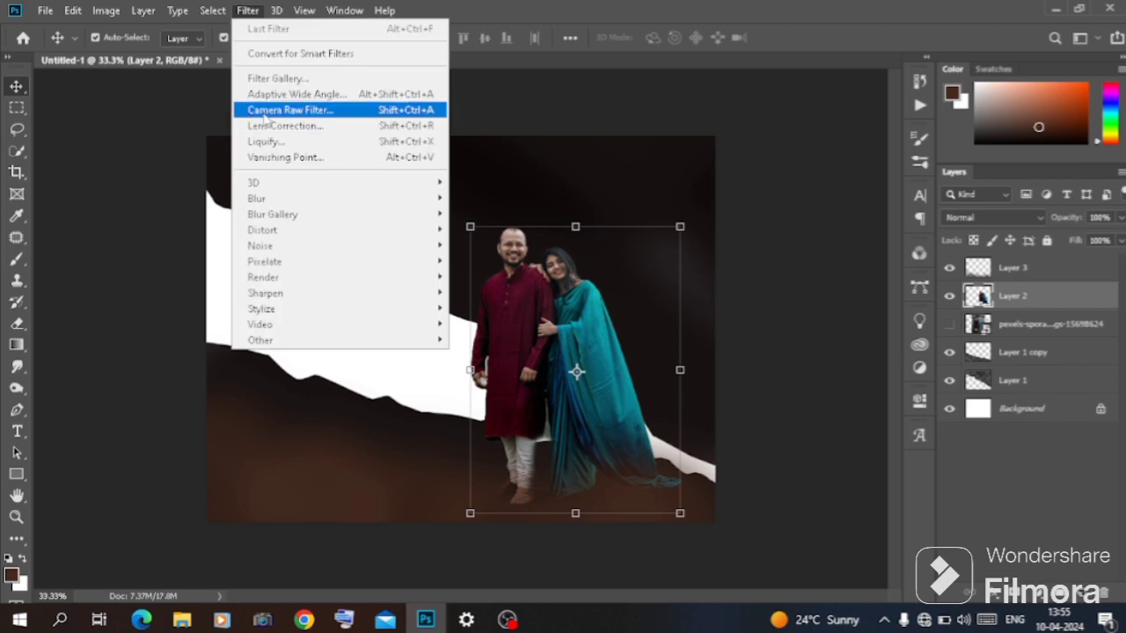
{"action": "left_click", "coordinate": [265, 118]}
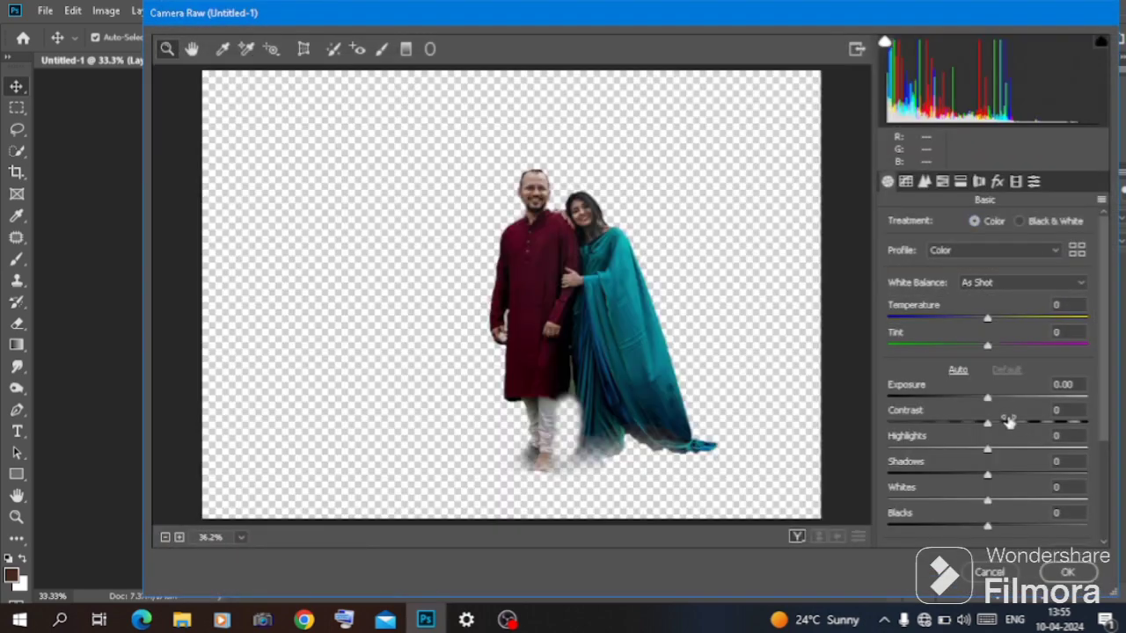
{"action": "left_click", "coordinate": [1014, 424]}
{"action": "left_click", "coordinate": [1010, 449]}
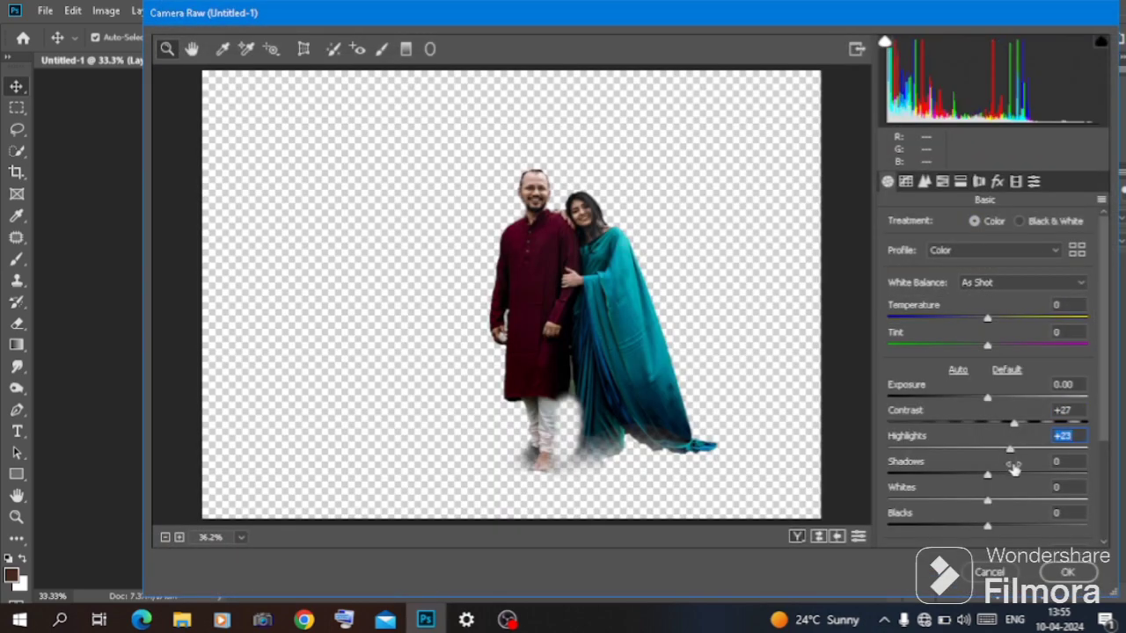
{"action": "left_click", "coordinate": [1016, 476]}
{"action": "scroll", "coordinate": [1016, 515], "scroll_direction": "down", "scroll_amount": 3}
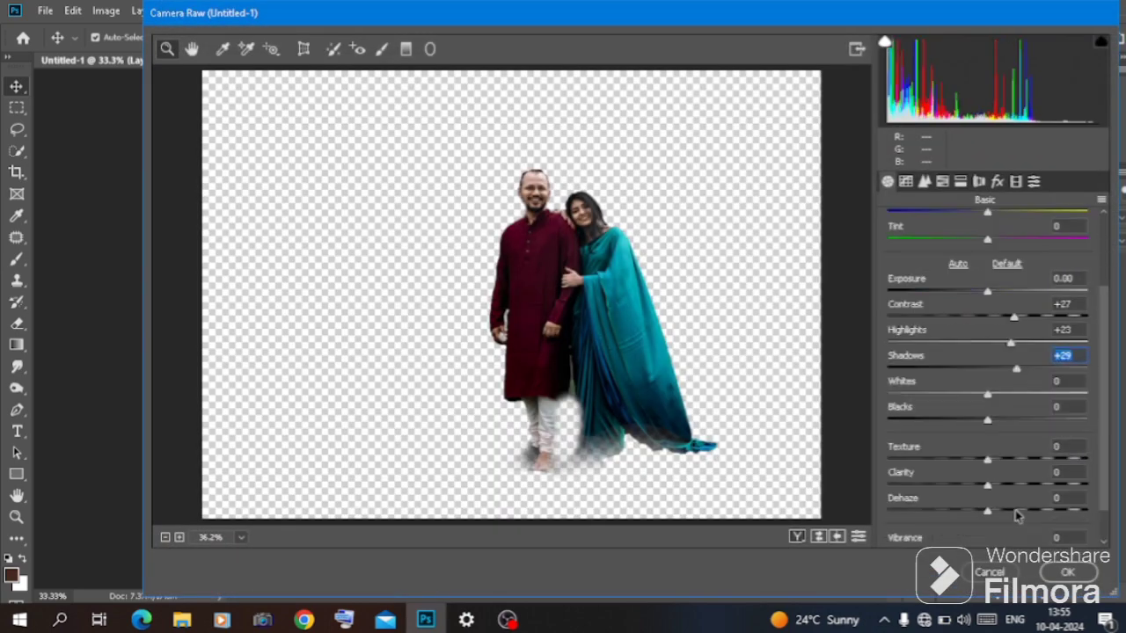
{"action": "scroll", "coordinate": [1015, 489], "scroll_direction": "up", "scroll_amount": 3}
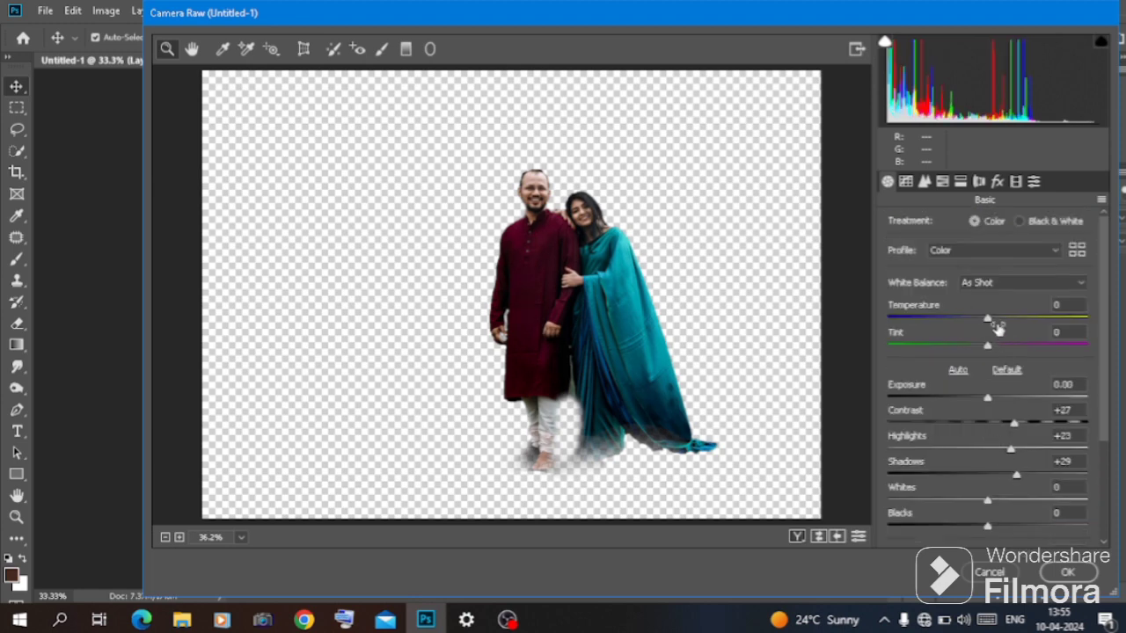
{"action": "scroll", "coordinate": [998, 334], "scroll_direction": "down", "scroll_amount": 4}
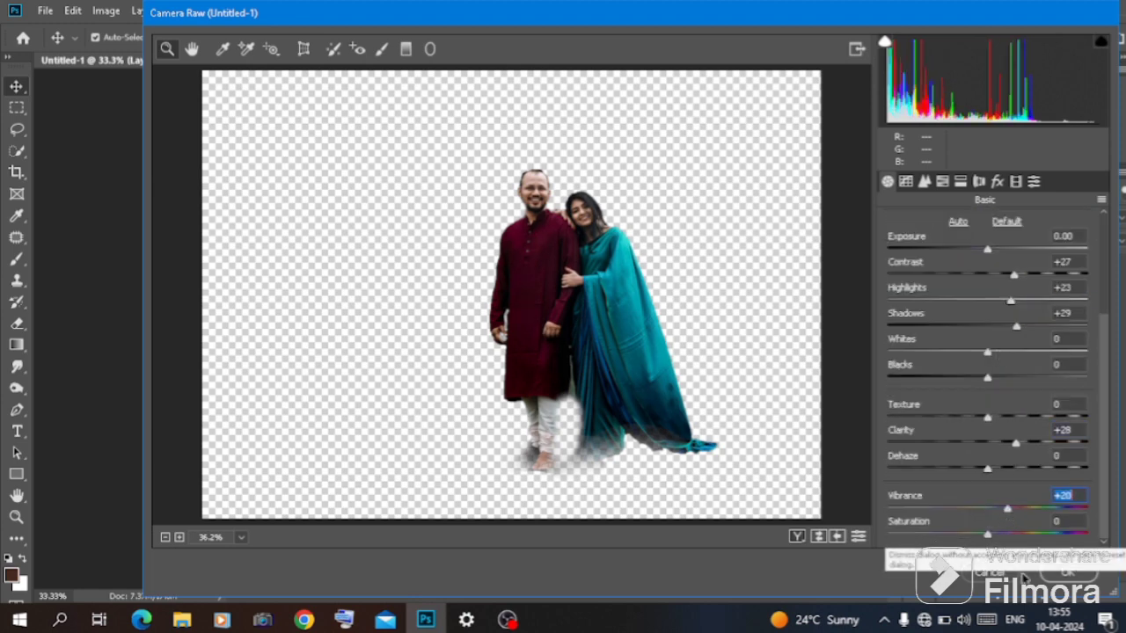
{"action": "left_click", "coordinate": [1060, 570]}
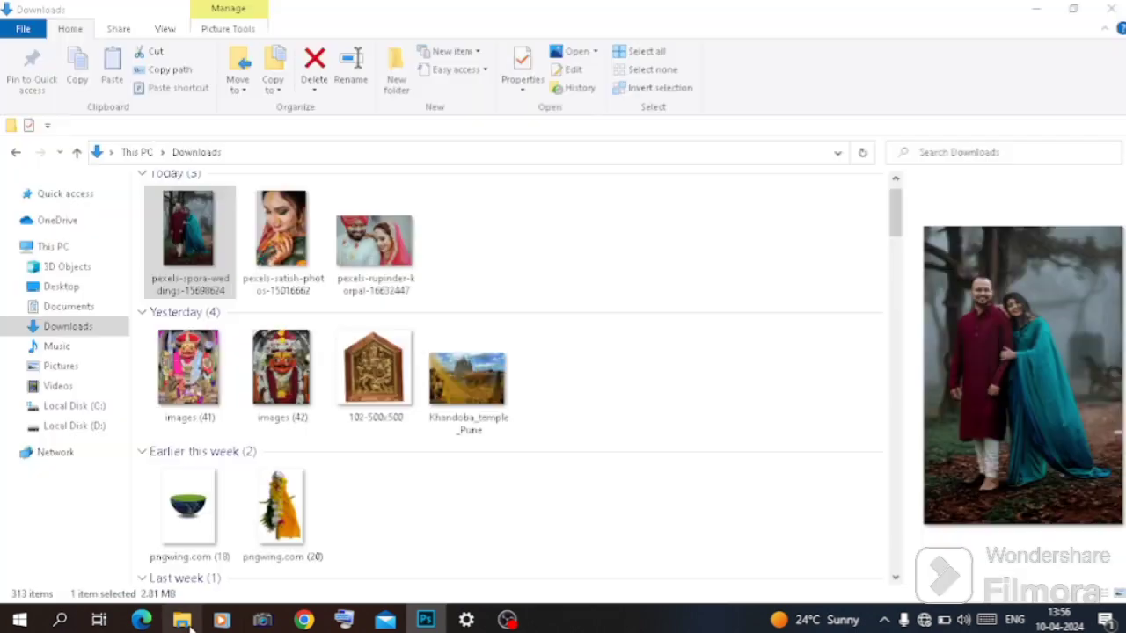
Place the photo pexels-rupinder-korpal-16632447 from the Downloads folder into the album layout
{"action": "left_click", "coordinate": [181, 620]}
{"action": "left_click", "coordinate": [363, 254]}
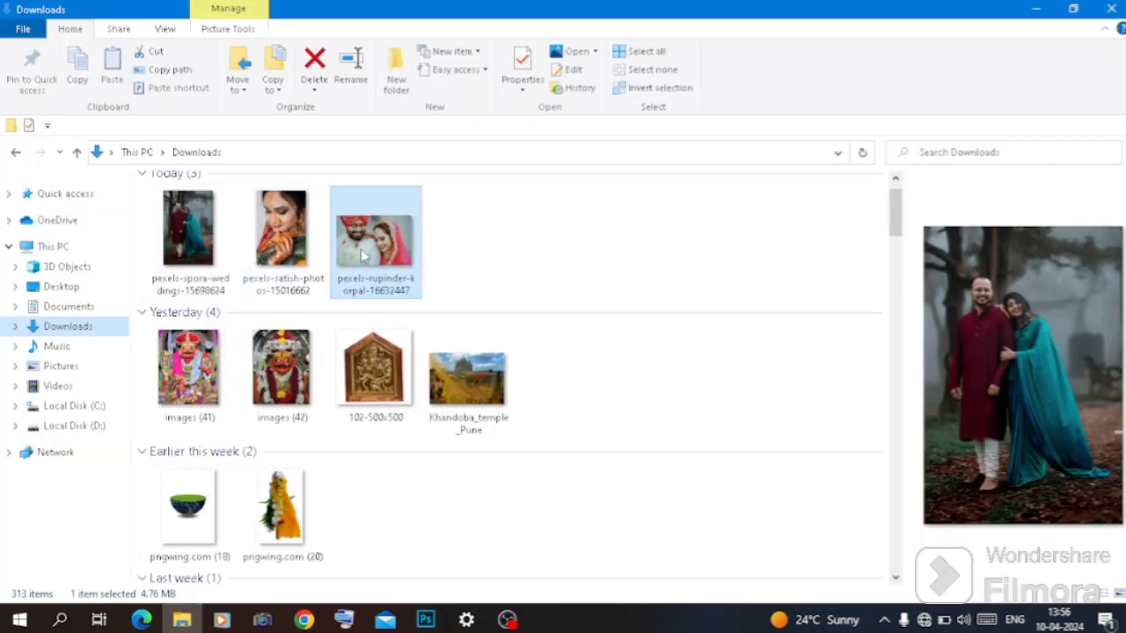
{"action": "left_click", "coordinate": [428, 619]}
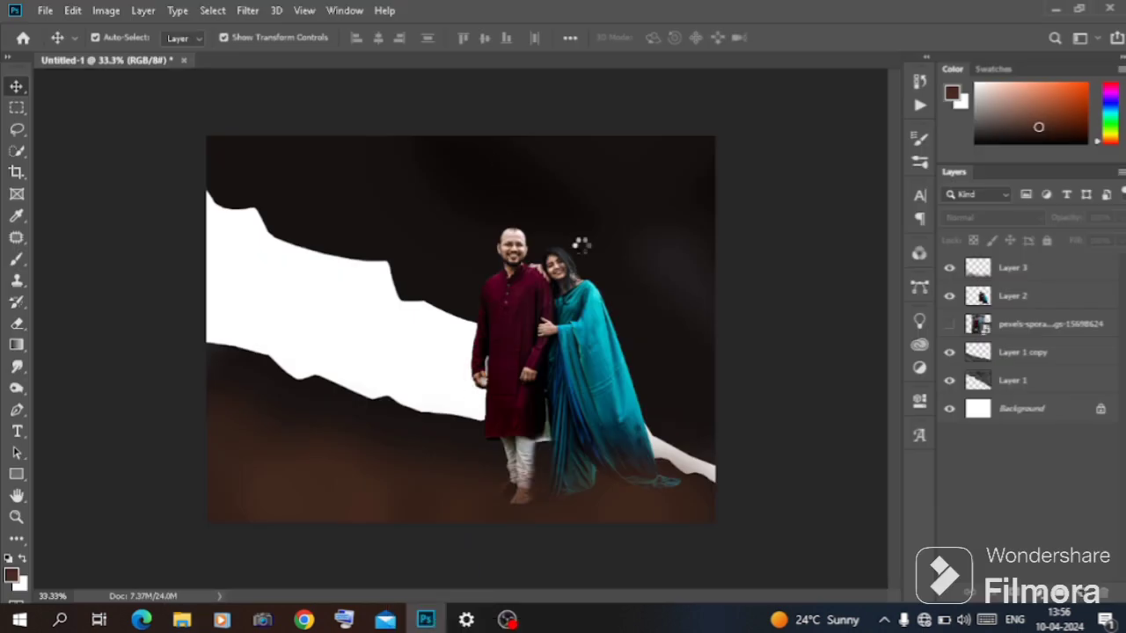
{"action": "left_click_drag", "start_coordinate": [428, 342], "coordinate": [426, 309]}
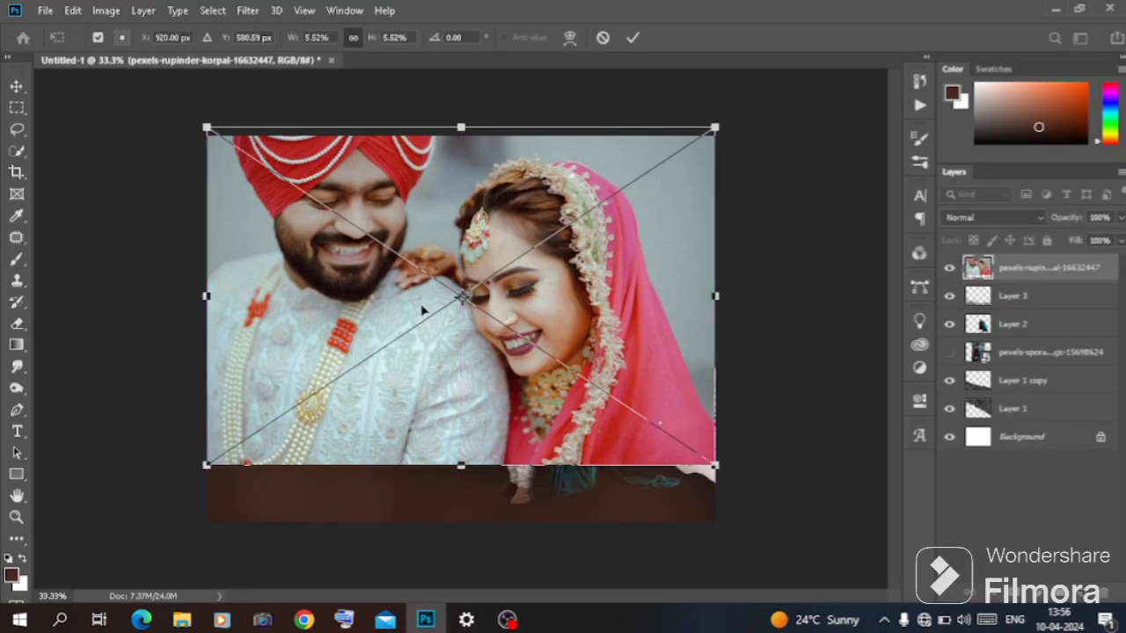
{"action": "key", "text": "Return"}
Clip the placed couple photo to Layer 1 and scale it to 3.85% at the canvas's upper left
{"action": "left_click_drag", "start_coordinate": [1030, 269], "coordinate": [1025, 392]}
{"action": "right_click", "coordinate": [1027, 387]}
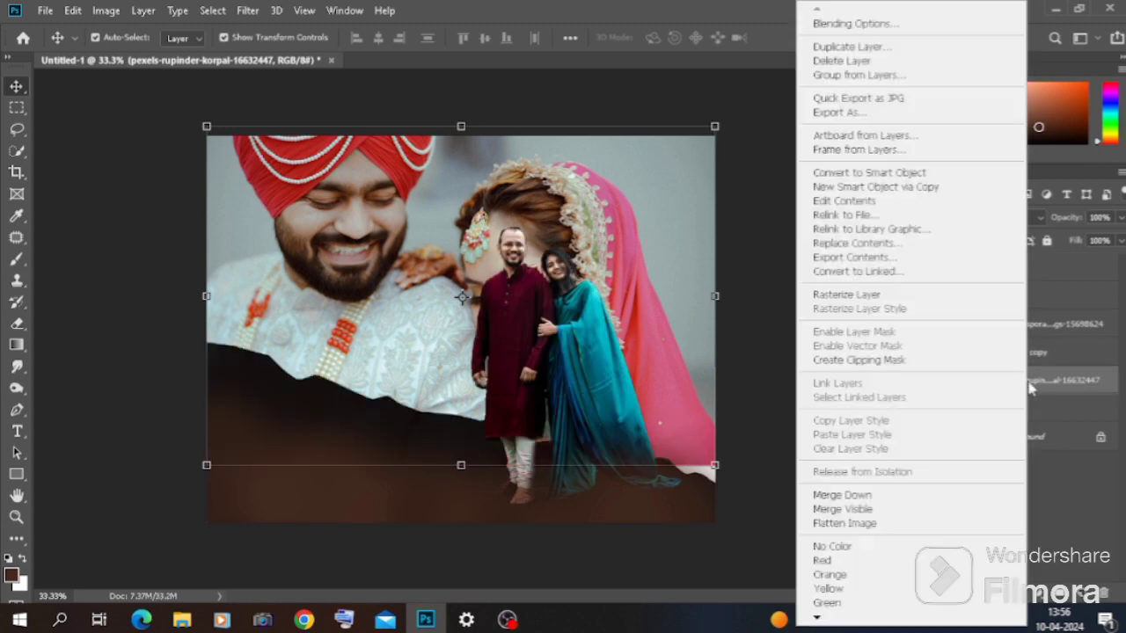
{"action": "left_click", "coordinate": [853, 362]}
{"action": "left_click_drag", "start_coordinate": [460, 463], "coordinate": [461, 362]}
{"action": "left_click_drag", "start_coordinate": [471, 235], "coordinate": [384, 236]}
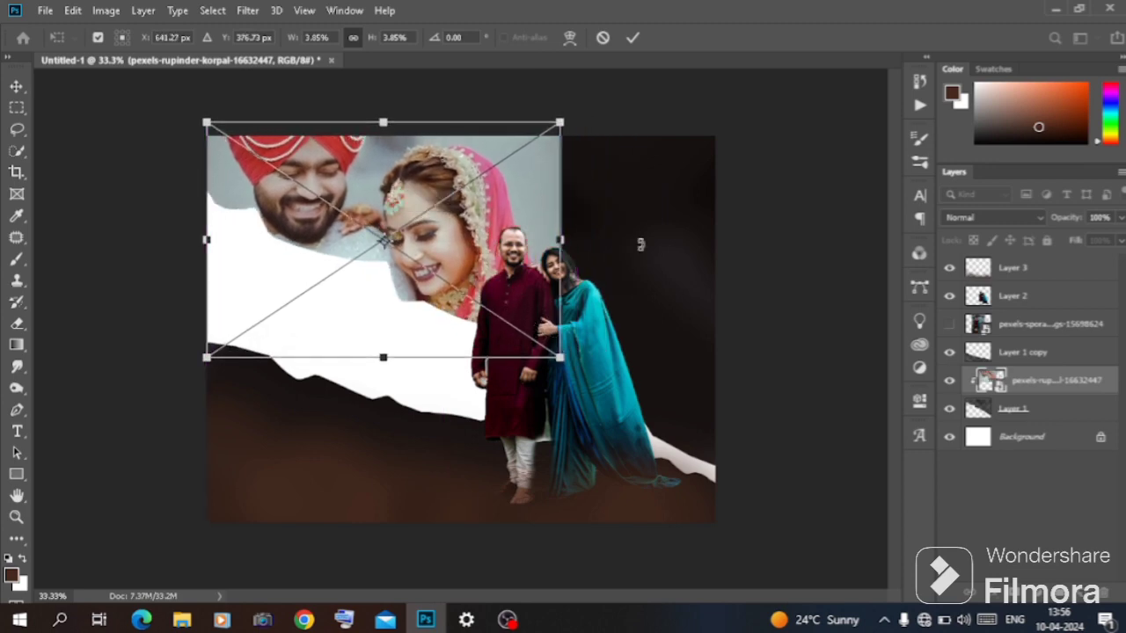
{"action": "key", "text": "Return"}
Rotate the upper torn-edge shape on Layer 1 by -10.32° and enlarge it to 104.35%
{"action": "left_click", "coordinate": [683, 294]}
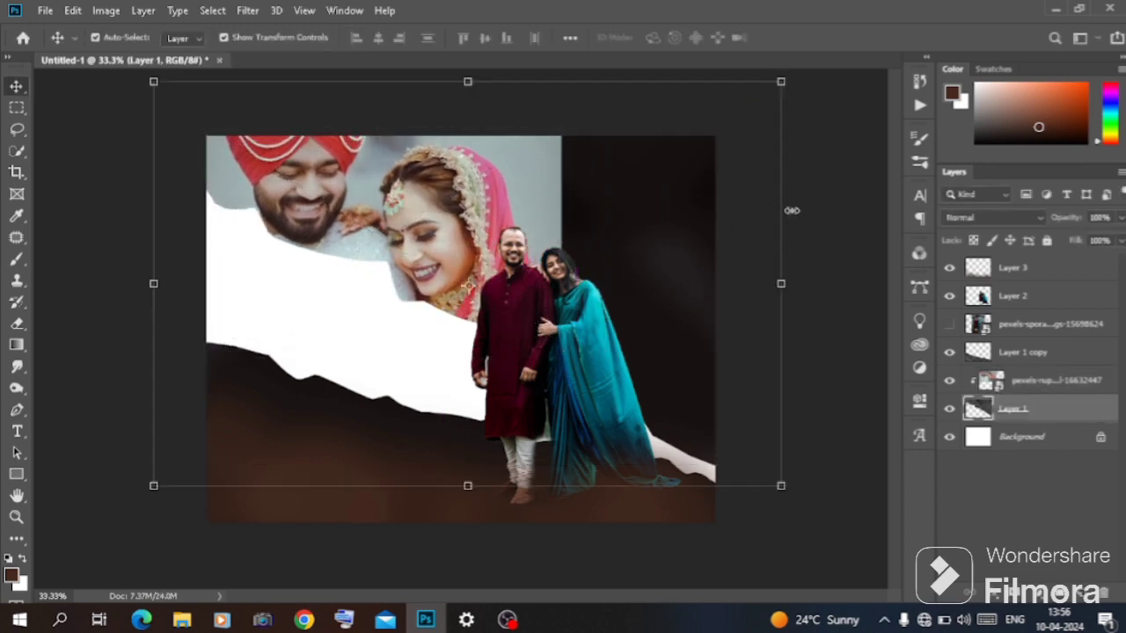
{"action": "left_click_drag", "start_coordinate": [798, 271], "coordinate": [797, 207]}
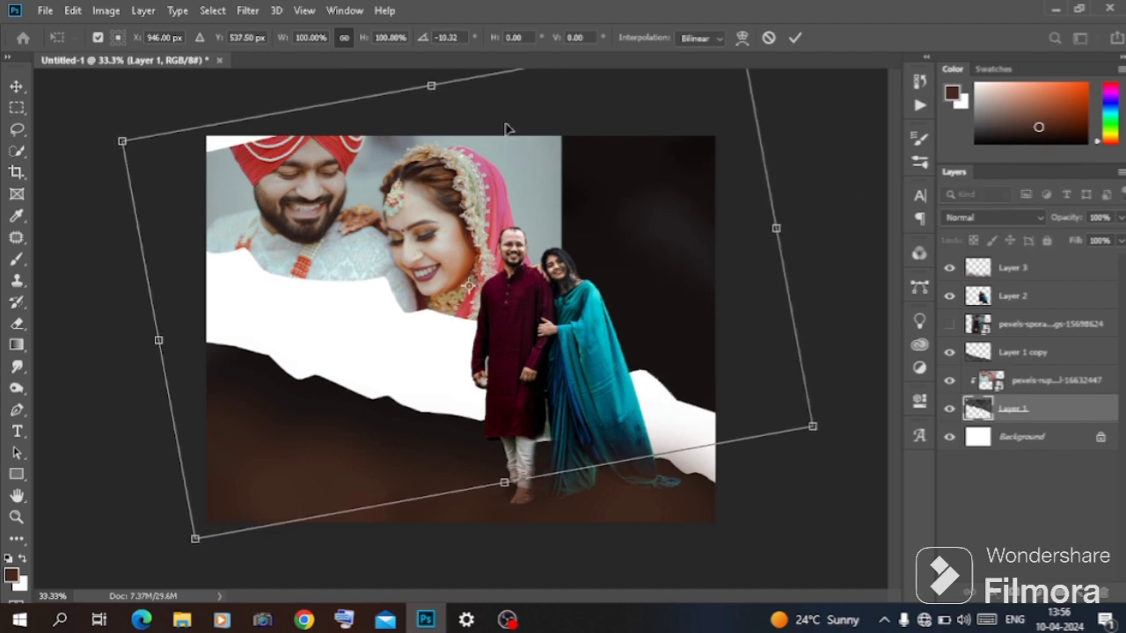
{"action": "left_click_drag", "start_coordinate": [123, 139], "coordinate": [91, 128]}
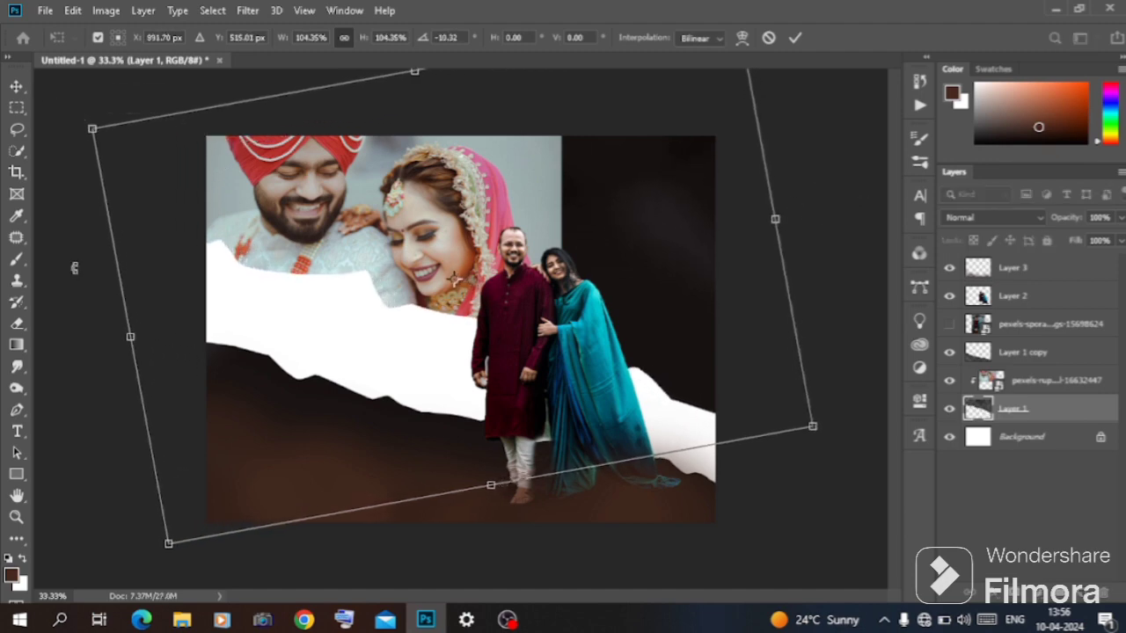
{"action": "key", "text": "Return"}
Enlarge the clipped couple photo to 5.75% and position it so it fills the upper torn shape across the canvas
{"action": "left_click", "coordinate": [362, 237]}
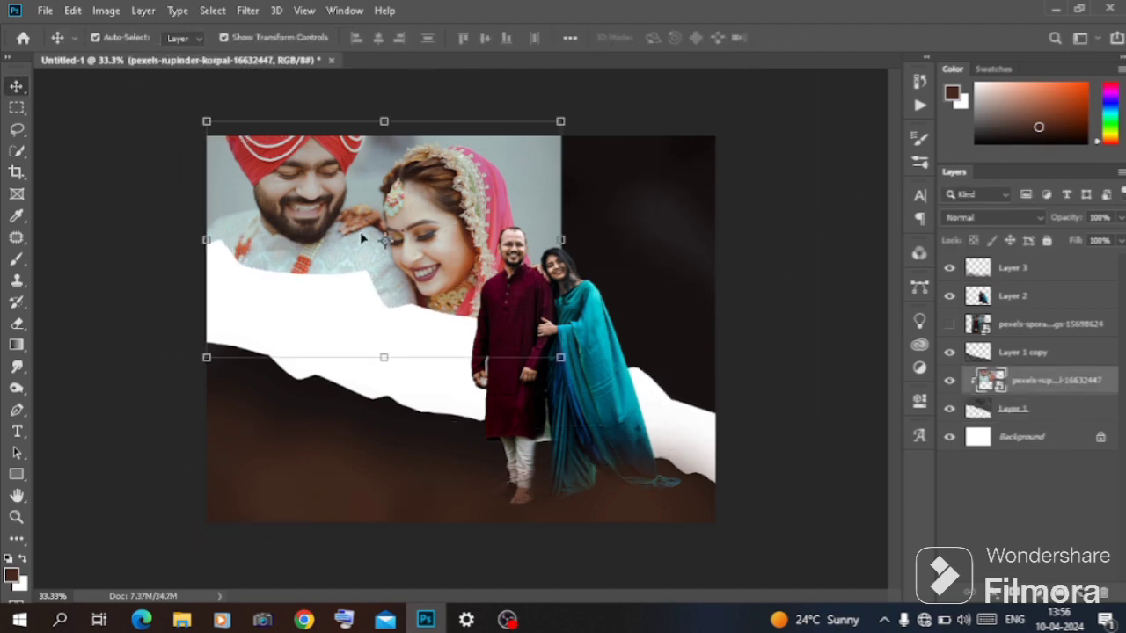
{"action": "left_click_drag", "start_coordinate": [569, 244], "coordinate": [692, 248]}
{"action": "left_click_drag", "start_coordinate": [606, 203], "coordinate": [584, 221]}
{"action": "left_click_drag", "start_coordinate": [655, 255], "coordinate": [695, 287]}
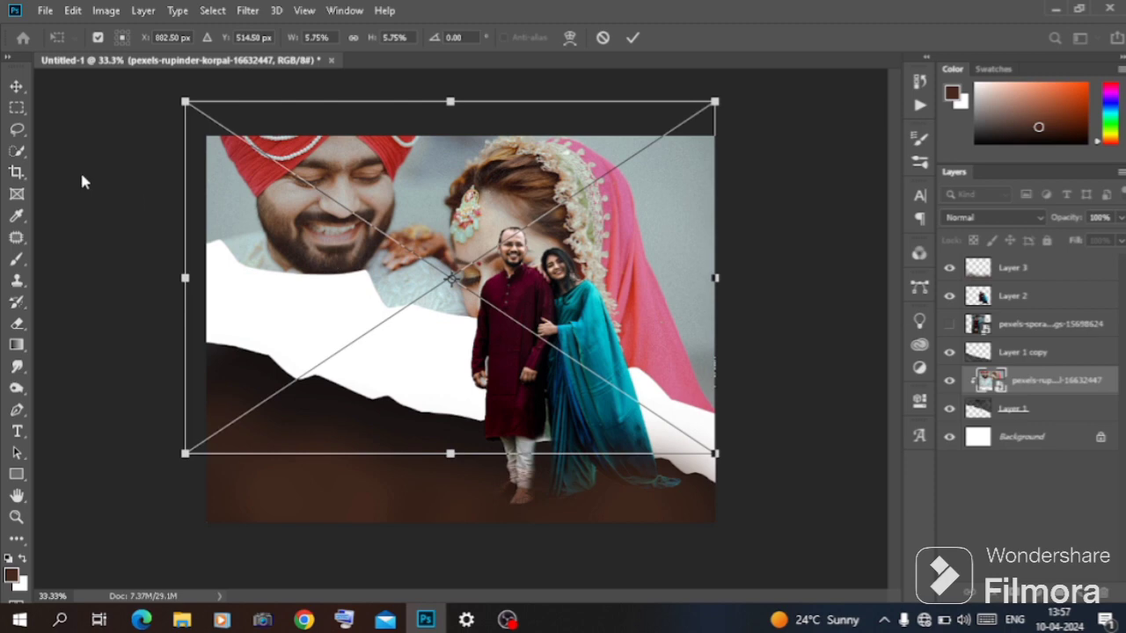
{"action": "key", "text": "Return"}
Scale the standing couple cutout on Layer 2 down to about 74% toward the canvas's lower right
{"action": "left_click", "coordinate": [520, 242]}
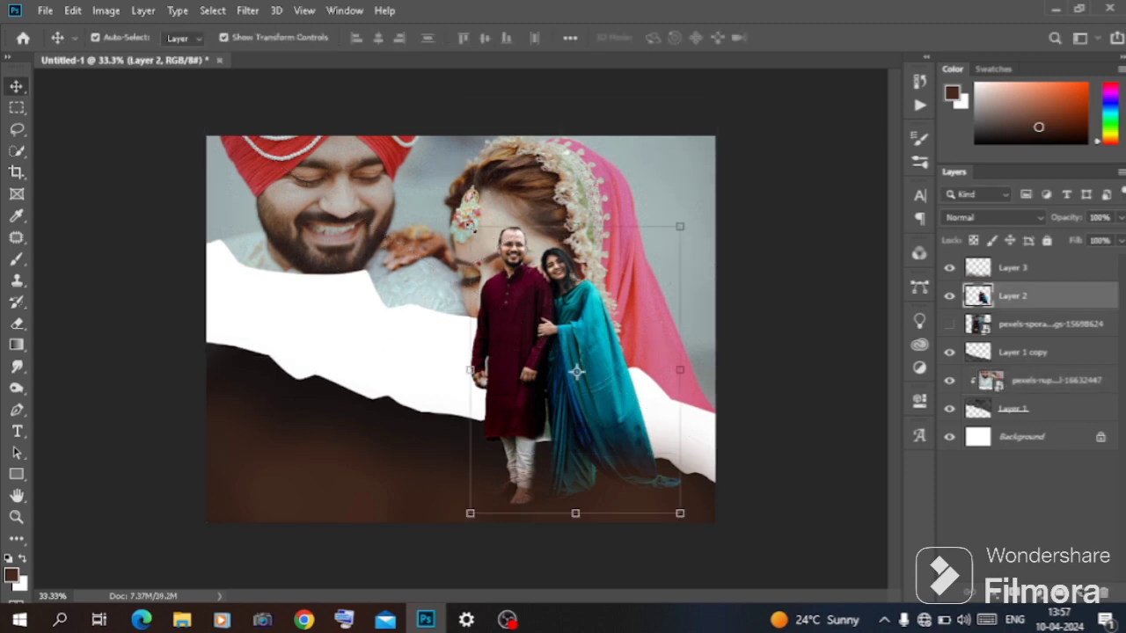
{"action": "left_click_drag", "start_coordinate": [470, 227], "coordinate": [541, 290]}
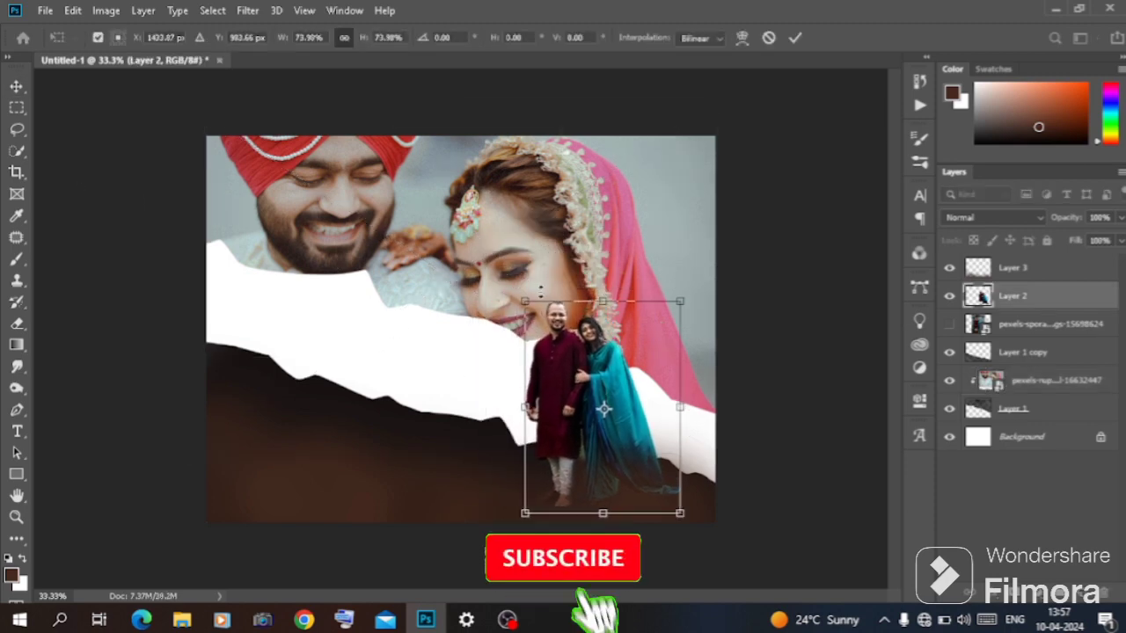
{"action": "key", "text": "Return"}
Nudge the upper torn-edge shape on Layer 1 down and enlarge it to 105.33% so it covers the canvas's upper-left corner
{"action": "left_click", "coordinate": [515, 253]}
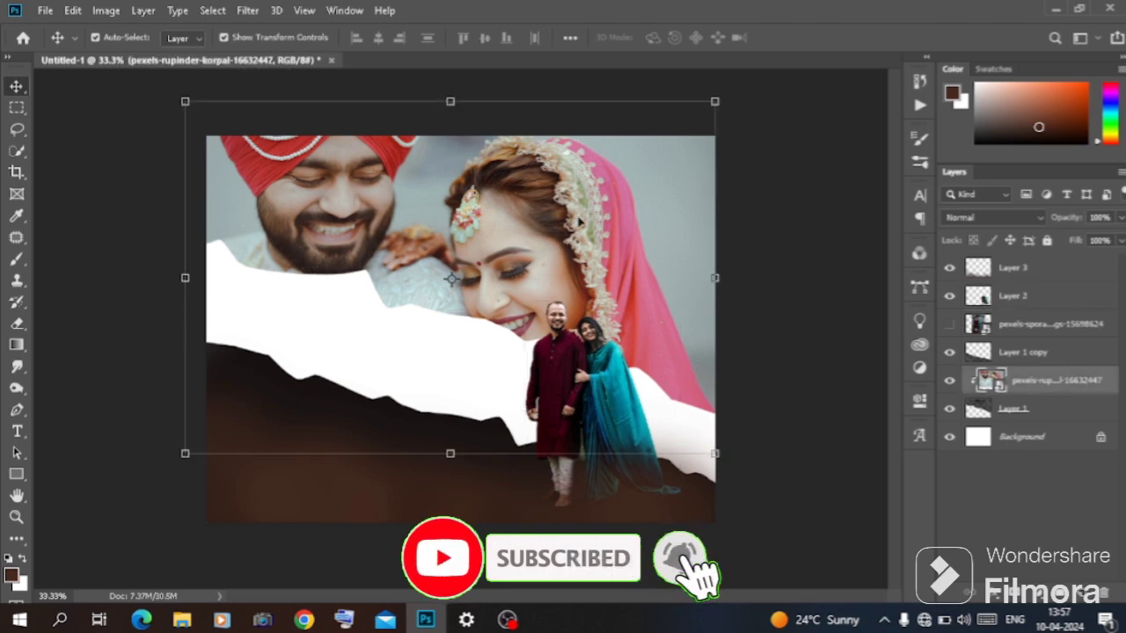
{"action": "key", "text": "Down"}
{"action": "key", "text": "Down"}
{"action": "key", "text": "Down"}
{"action": "key", "text": "Down"}
{"action": "key", "text": "Down"}
{"action": "key", "text": "Down"}
{"action": "key", "text": "Down"}
{"action": "key", "text": "Down"}
{"action": "key", "text": "Down"}
{"action": "key", "text": "Down"}
{"action": "key", "text": "Down"}
{"action": "key", "text": "Down"}
{"action": "key", "text": "Down"}
{"action": "key", "text": "Down"}
{"action": "key", "text": "Down"}
{"action": "left_click", "coordinate": [1020, 408]}
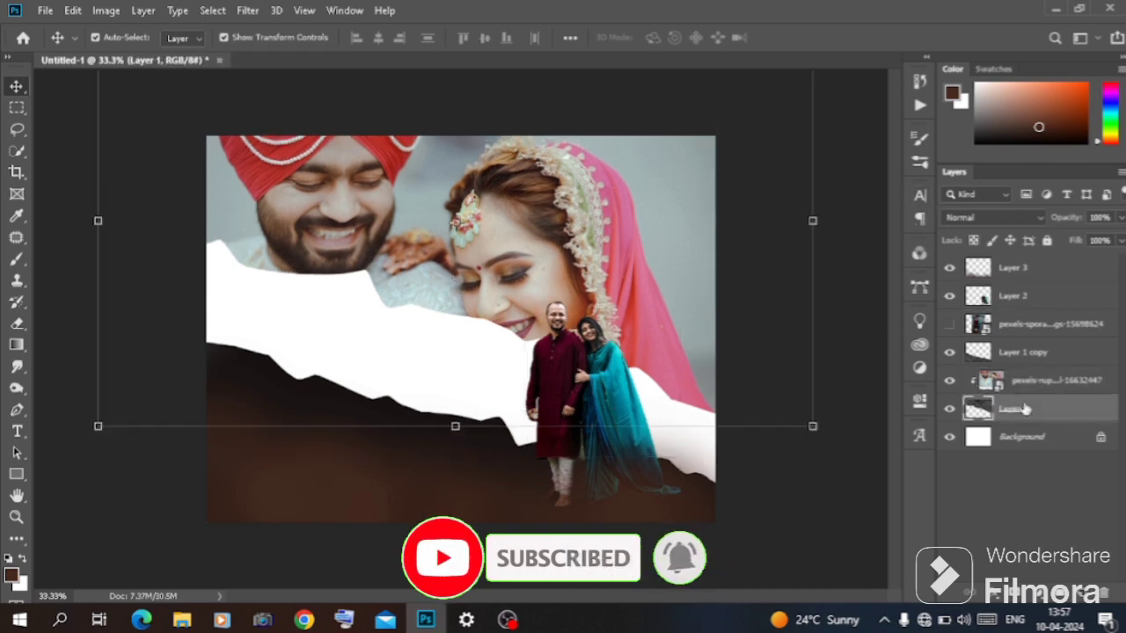
{"action": "key", "text": "Down"}
{"action": "key", "text": "Down"}
{"action": "key", "text": "Down"}
{"action": "key", "text": "Down"}
{"action": "key", "text": "Down"}
{"action": "key", "text": "Down"}
{"action": "key", "text": "Down"}
{"action": "key", "text": "Down"}
{"action": "key", "text": "Down"}
{"action": "key", "text": "Down"}
{"action": "key", "text": "Down"}
{"action": "key", "text": "Down"}
{"action": "key", "text": "Down"}
{"action": "key", "text": "Down"}
{"action": "key", "text": "Down"}
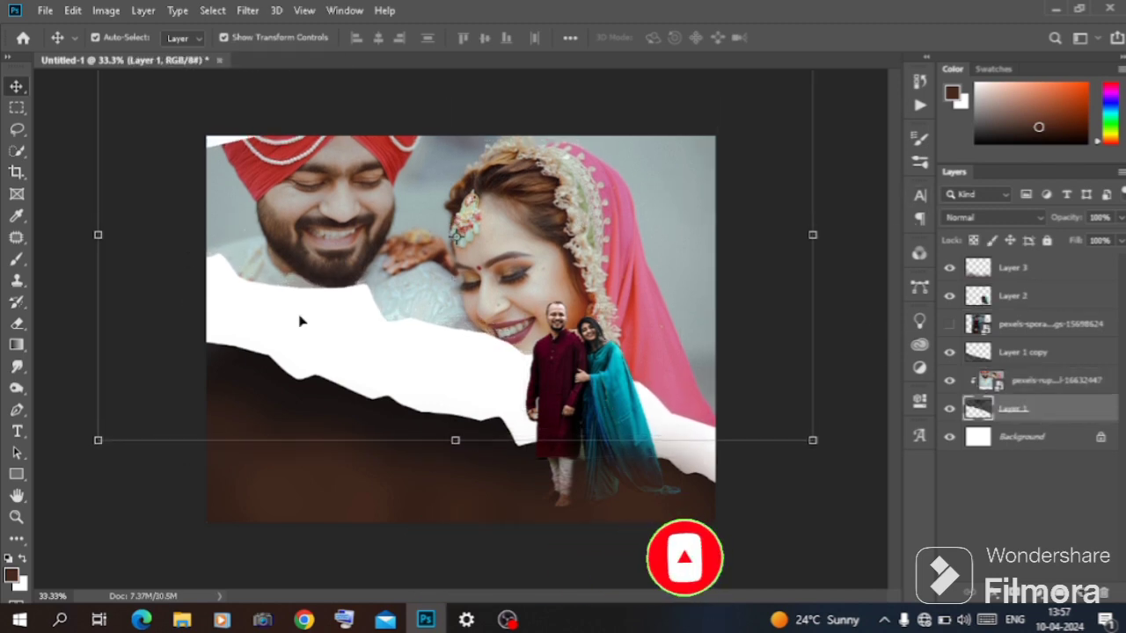
{"action": "left_click_drag", "start_coordinate": [98, 235], "coordinate": [60, 235]}
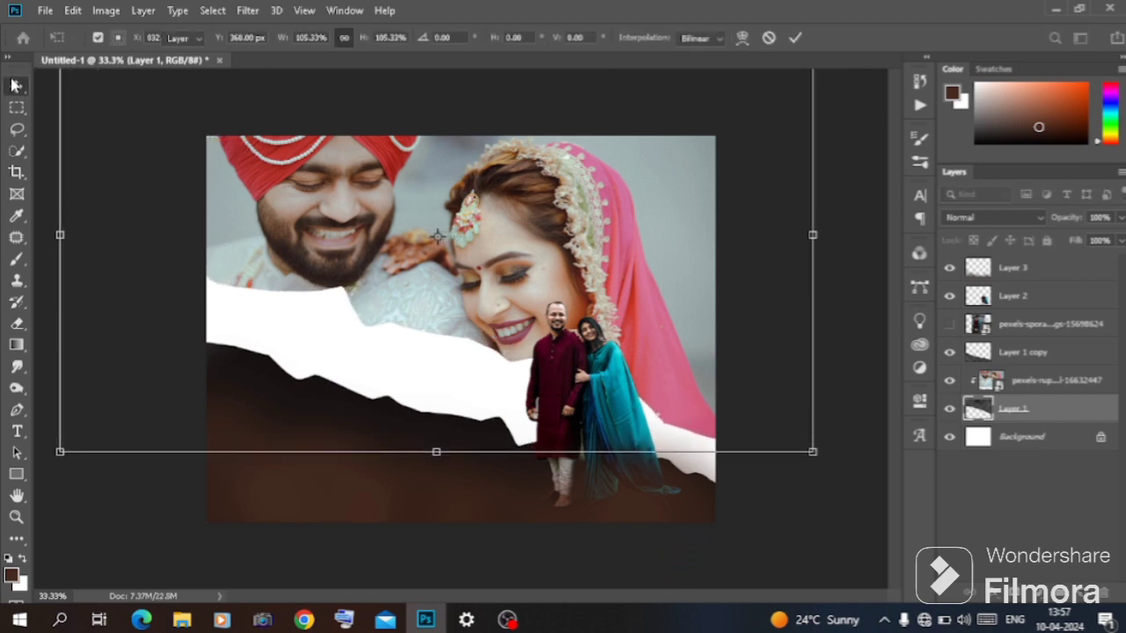
{"action": "key", "text": "Return"}
Move the lower torn-edge shape on Layer 1 copy down and rotate it slightly counter-clockwise to widen the white band
{"action": "left_click", "coordinate": [312, 422]}
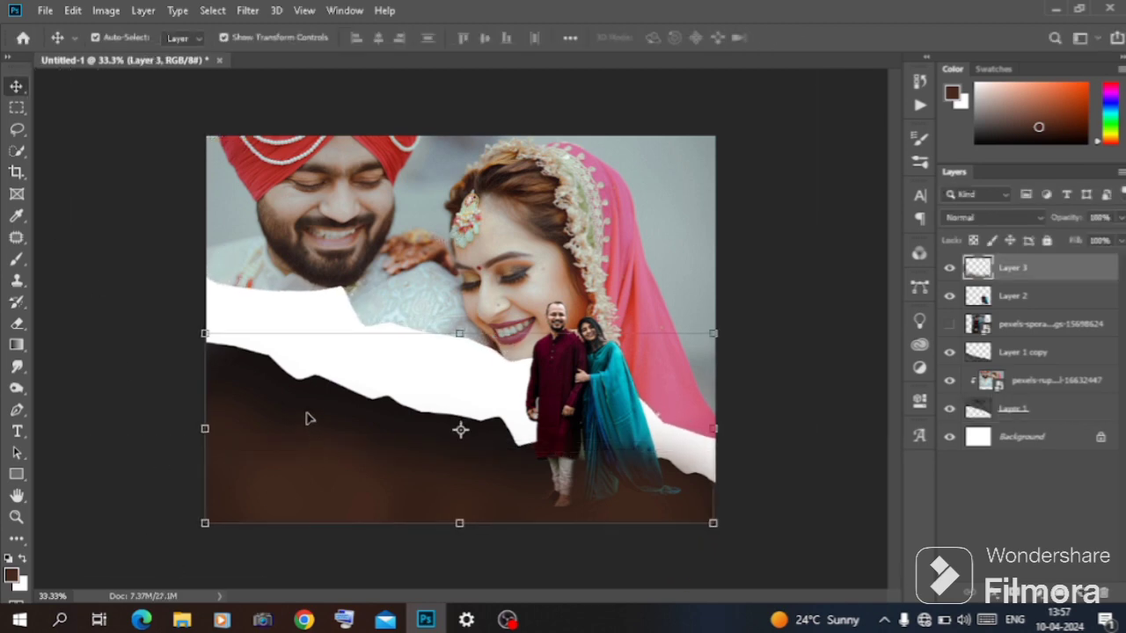
{"action": "key", "text": "Down"}
{"action": "key", "text": "Down"}
{"action": "key", "text": "Down"}
{"action": "key", "text": "Down"}
{"action": "key", "text": "Down"}
{"action": "key", "text": "Down"}
{"action": "key", "text": "Down"}
{"action": "key", "text": "Down"}
{"action": "key", "text": "Down"}
{"action": "left_click", "coordinate": [1009, 356]}
{"action": "key", "text": "Down"}
{"action": "key", "text": "Down"}
{"action": "key", "text": "Down"}
{"action": "key", "text": "Down"}
{"action": "key", "text": "Down"}
{"action": "key", "text": "Down"}
{"action": "key", "text": "Down"}
{"action": "key", "text": "Down"}
{"action": "key", "text": "Down"}
{"action": "key", "text": "Down"}
{"action": "key", "text": "Down"}
{"action": "key", "text": "Down"}
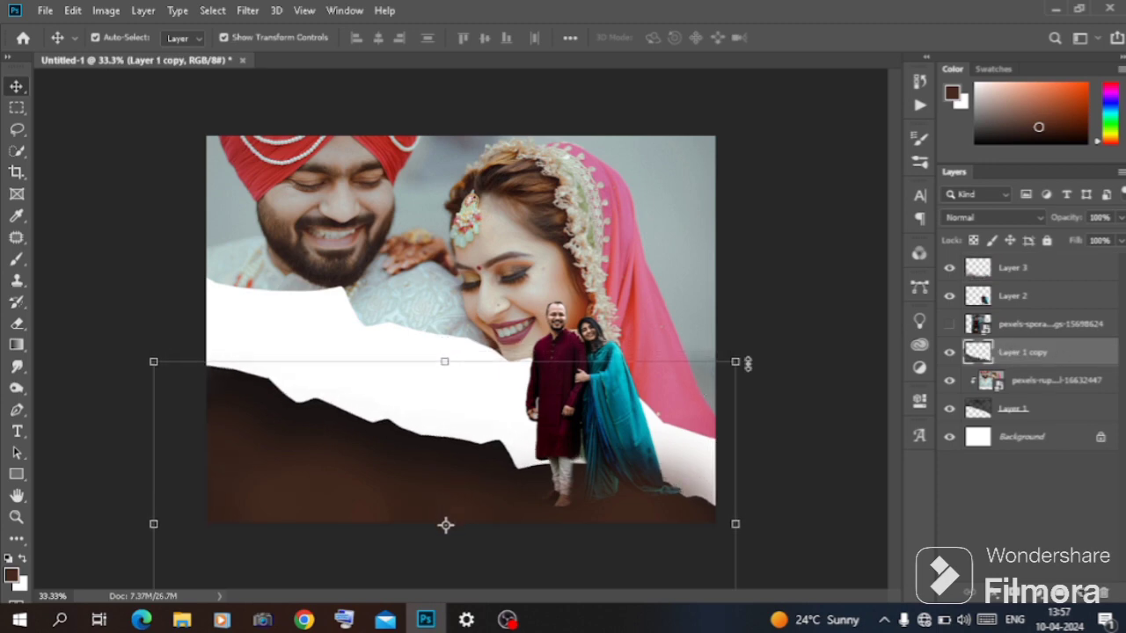
{"action": "left_click_drag", "start_coordinate": [748, 363], "coordinate": [723, 334]}
{"action": "key", "text": "Return"}
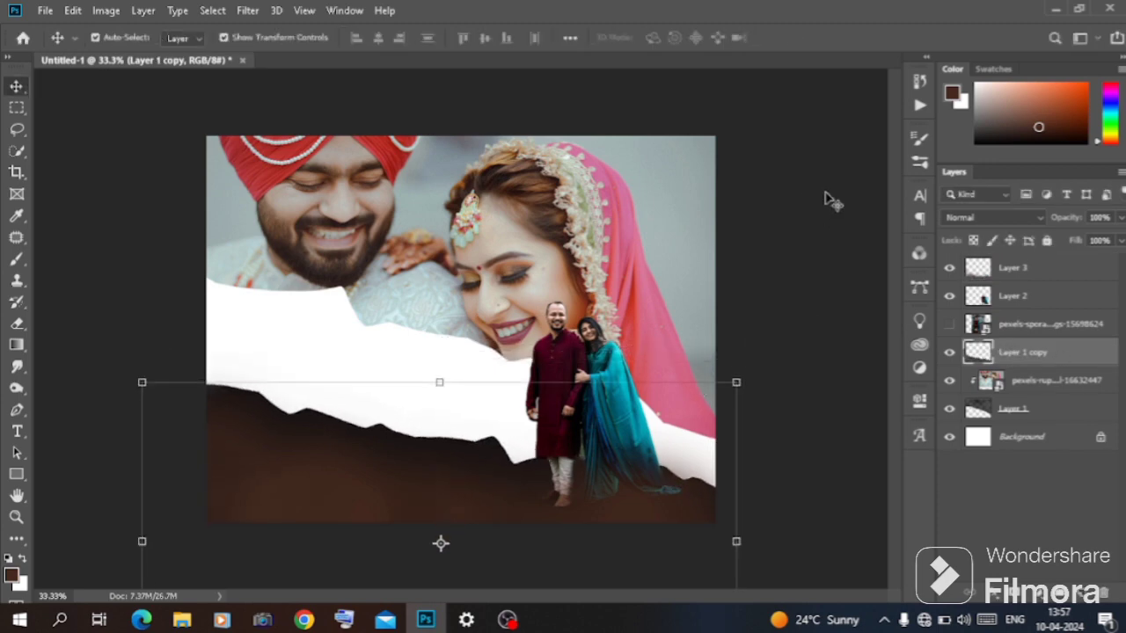
{"action": "left_click", "coordinate": [846, 365]}
Place the bride photo pexels-satish-photos-15016662 from the Downloads folder and flip it horizontally
{"action": "left_click", "coordinate": [181, 620]}
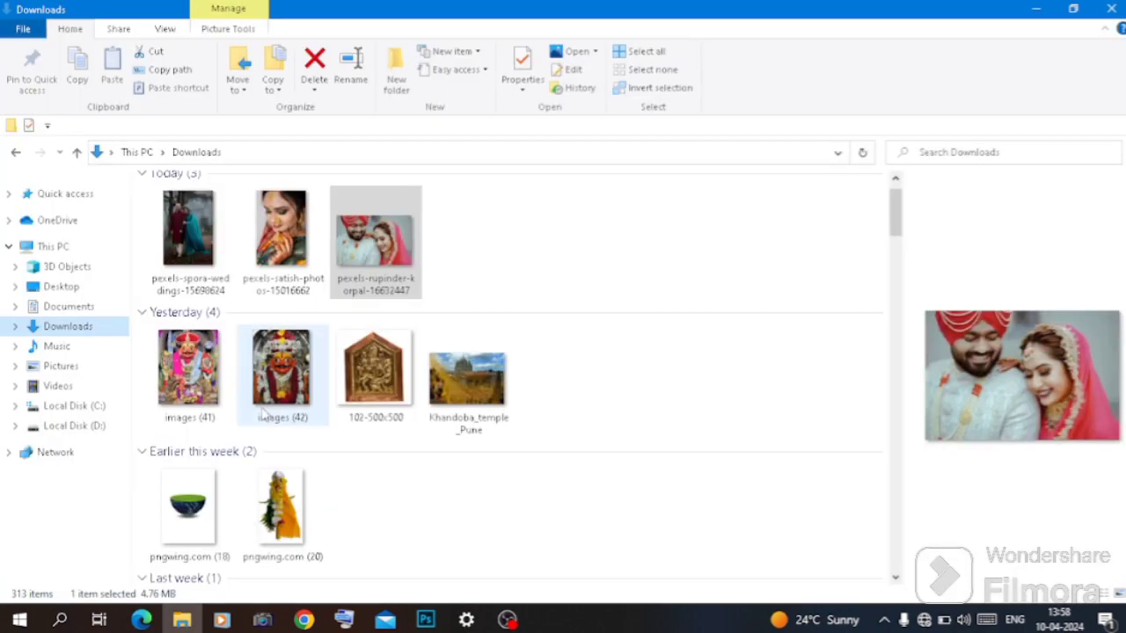
{"action": "left_click", "coordinate": [284, 255]}
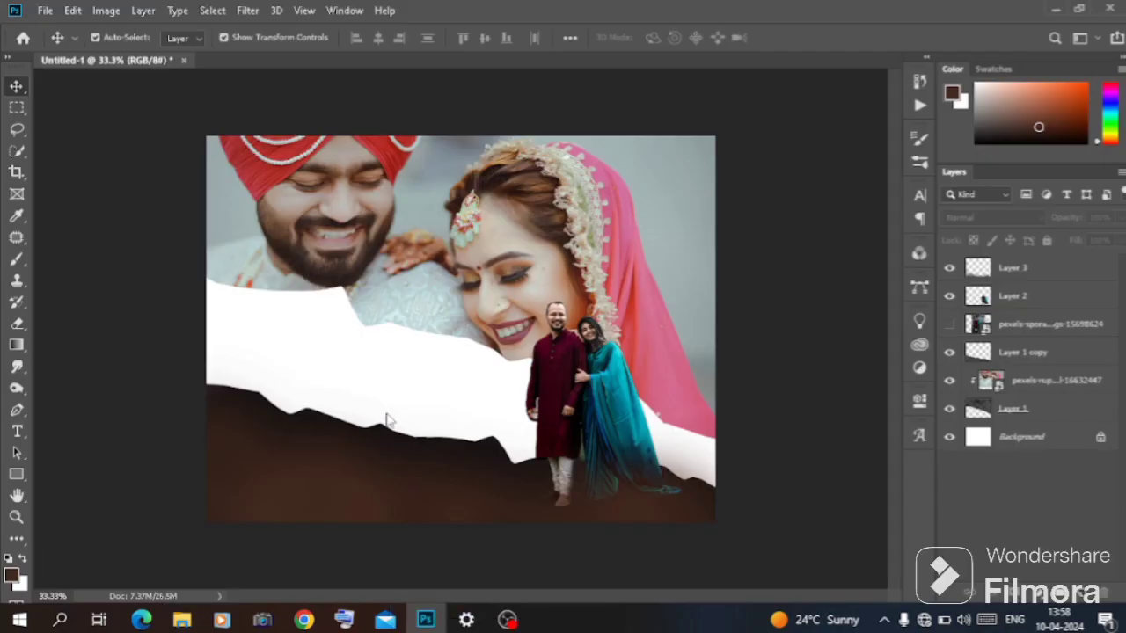
{"action": "right_click", "coordinate": [497, 354]}
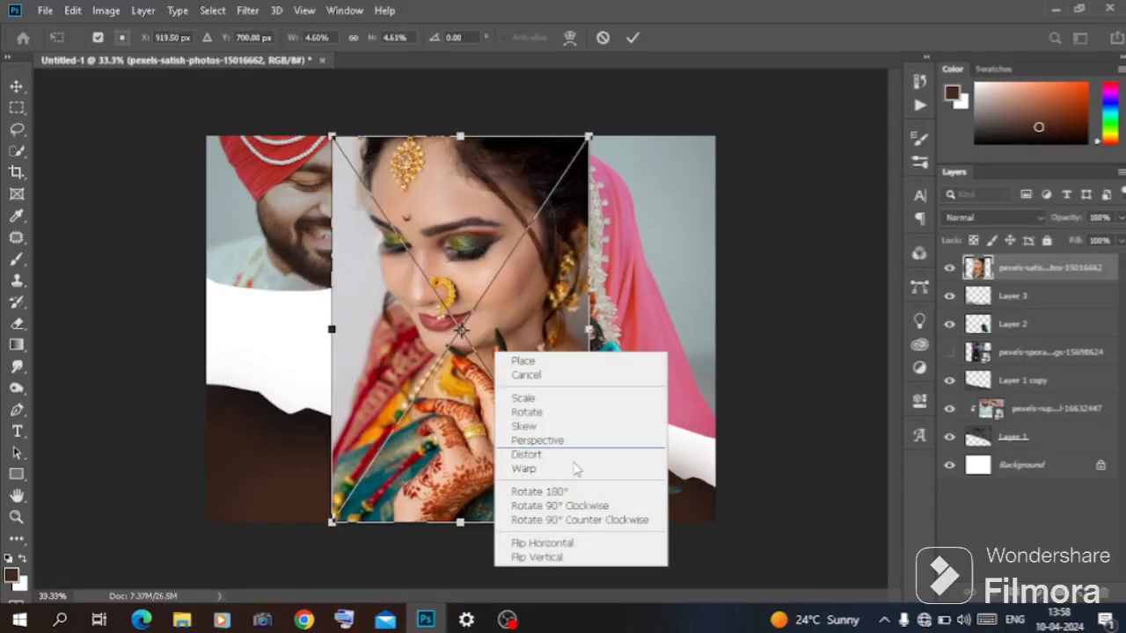
{"action": "left_click", "coordinate": [570, 540]}
Rotate the placed bride photo about 34 degrees counter-clockwise and position it over the canvas's lower-left area
{"action": "left_click_drag", "start_coordinate": [518, 415], "coordinate": [446, 422]}
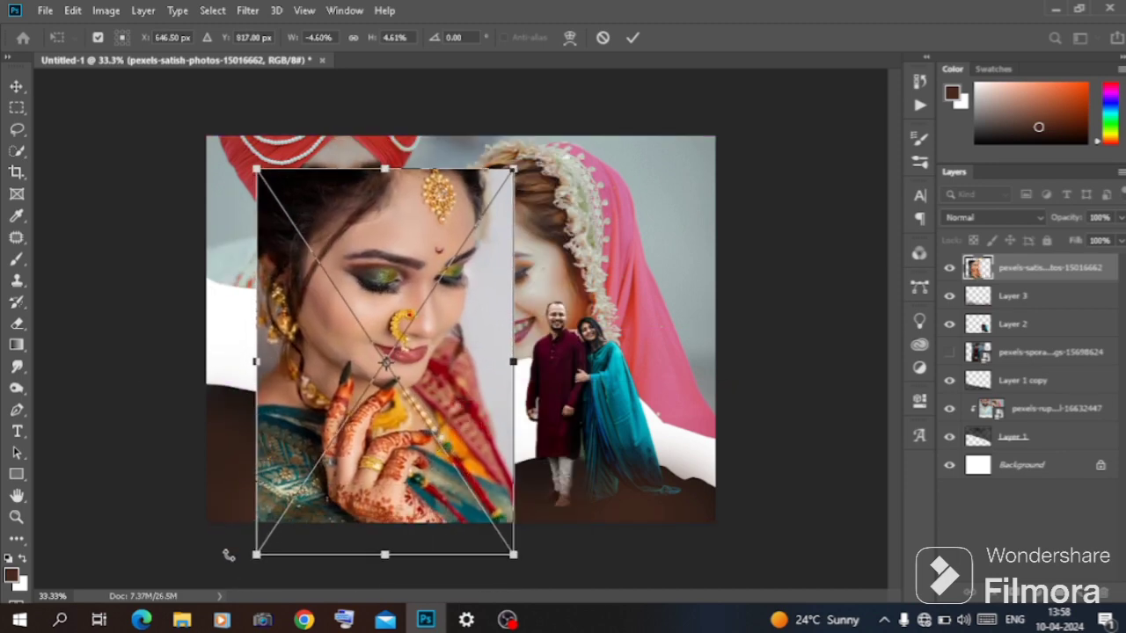
{"action": "left_click_drag", "start_coordinate": [227, 550], "coordinate": [369, 552]}
{"action": "left_click_drag", "start_coordinate": [435, 415], "coordinate": [438, 473]}
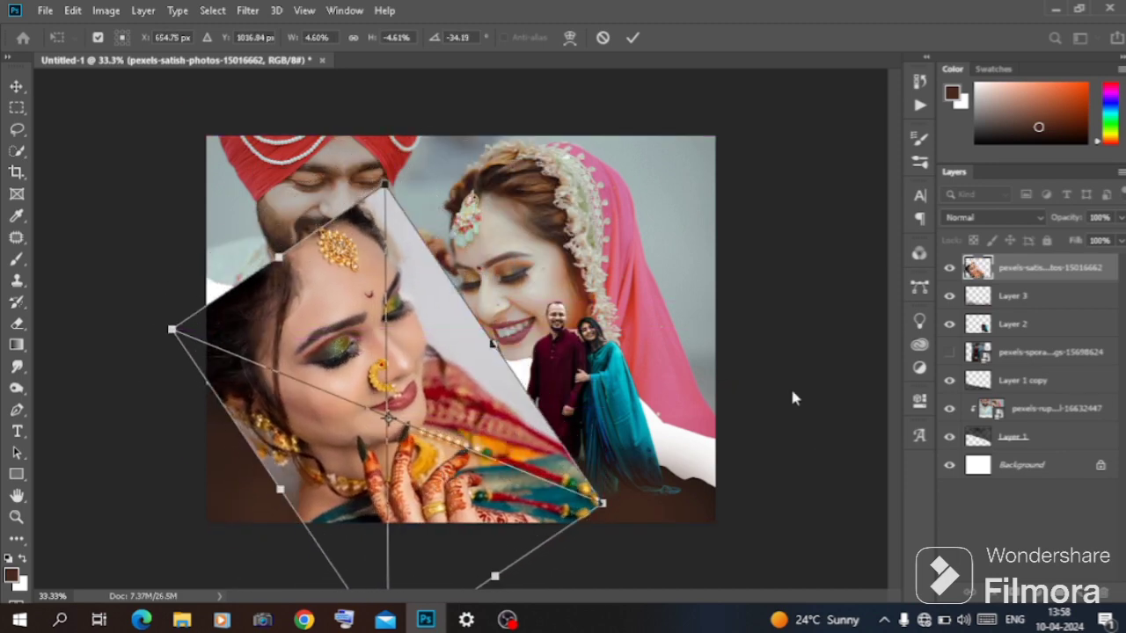
{"action": "key", "text": "Return"}
Move the bride photo's layer directly above Background and shift and tilt it so her face fills the white band's left end
{"action": "left_click_drag", "start_coordinate": [1026, 264], "coordinate": [1025, 431]}
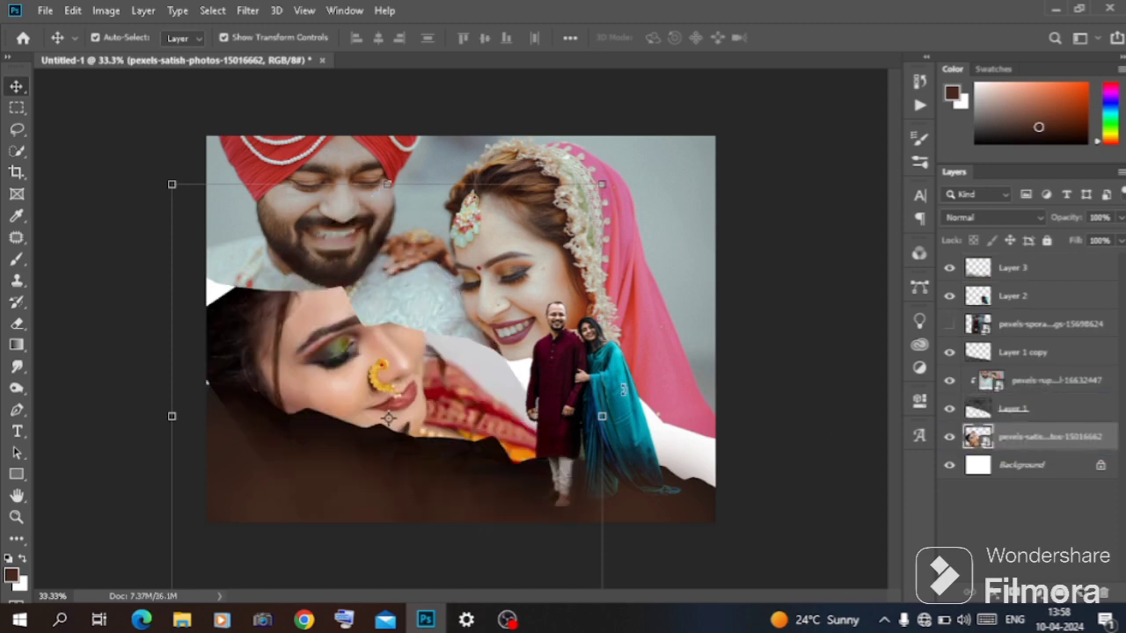
{"action": "left_click_drag", "start_coordinate": [173, 416], "coordinate": [314, 446]}
{"action": "left_click_drag", "start_coordinate": [396, 366], "coordinate": [336, 353]}
{"action": "left_click_drag", "start_coordinate": [444, 509], "coordinate": [505, 553]}
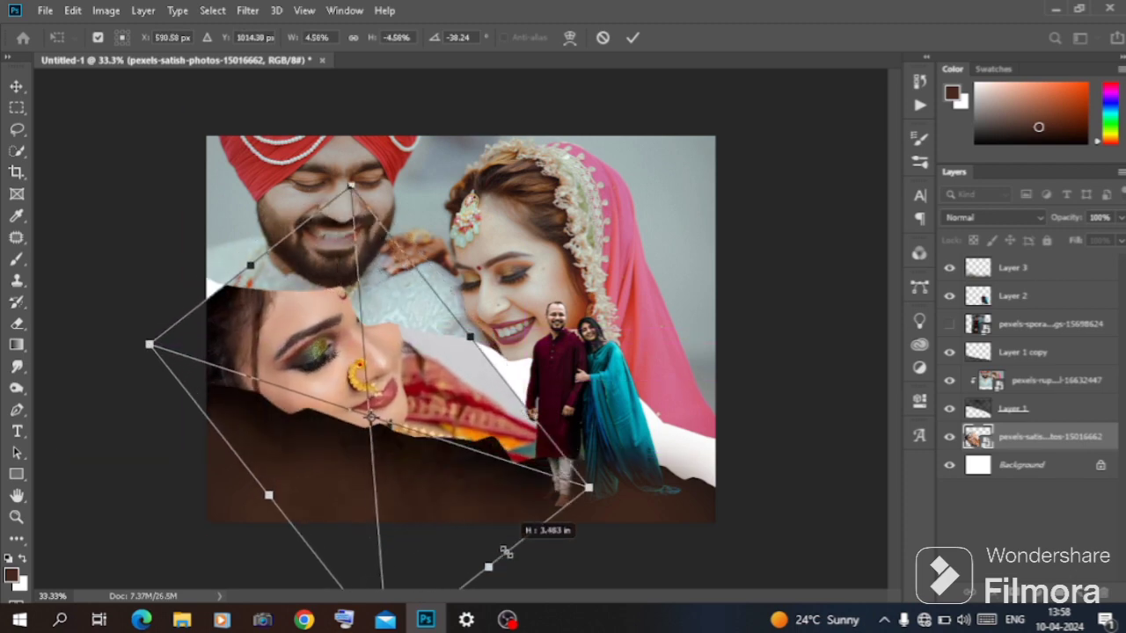
{"action": "left_click_drag", "start_coordinate": [444, 410], "coordinate": [412, 410]}
{"action": "left_click", "coordinate": [17, 86]}
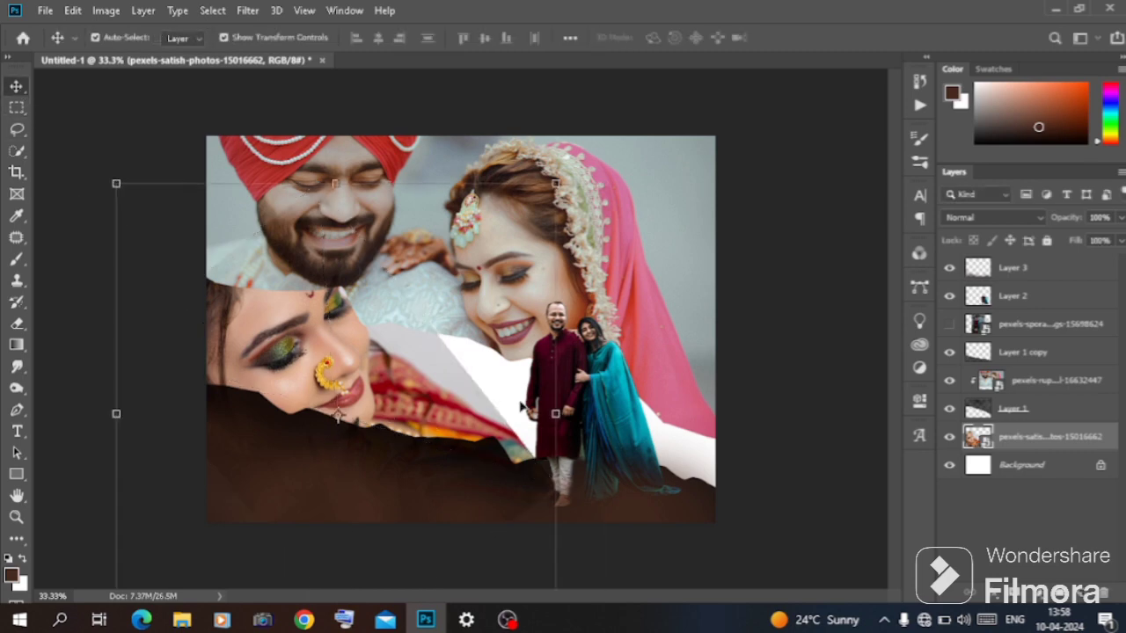
Rasterize the bride photo and softly erase its right edge into the white band with a 500 px eraser at 58% opacity
{"action": "left_click", "coordinate": [16, 324]}
{"action": "left_click", "coordinate": [489, 321]}
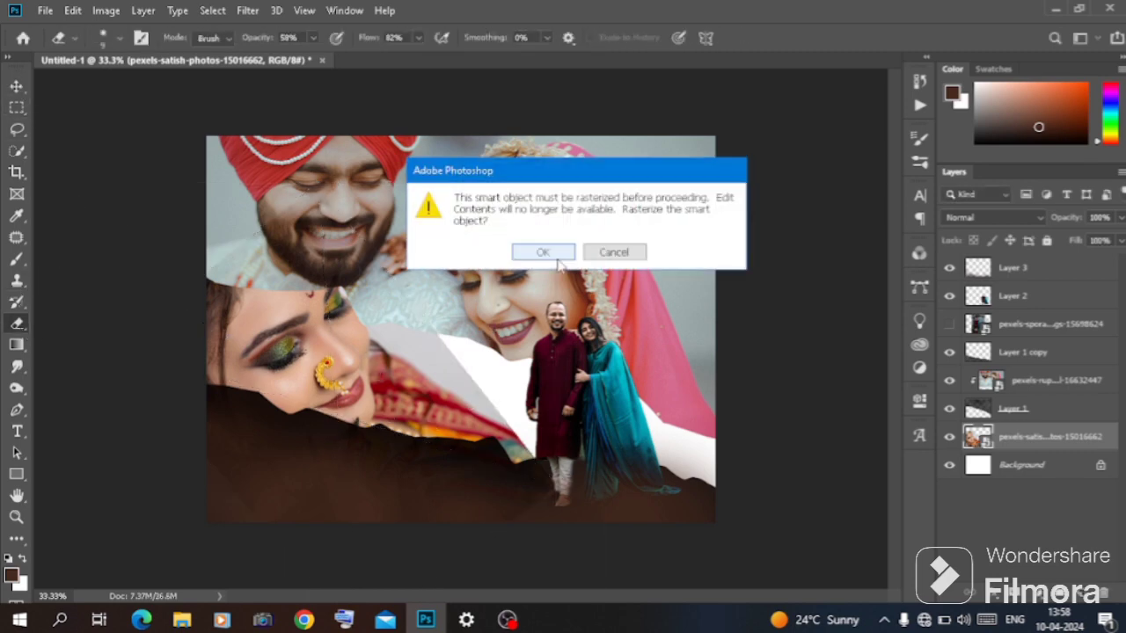
{"action": "left_click", "coordinate": [535, 247]}
{"action": "key", "text": "bracketright"}
{"action": "key", "text": "bracketright"}
{"action": "key", "text": "bracketright"}
{"action": "key", "text": "bracketright"}
{"action": "key", "text": "bracketright"}
{"action": "key", "text": "bracketright"}
{"action": "key", "text": "bracketright"}
{"action": "key", "text": "bracketright"}
{"action": "key", "text": "bracketright"}
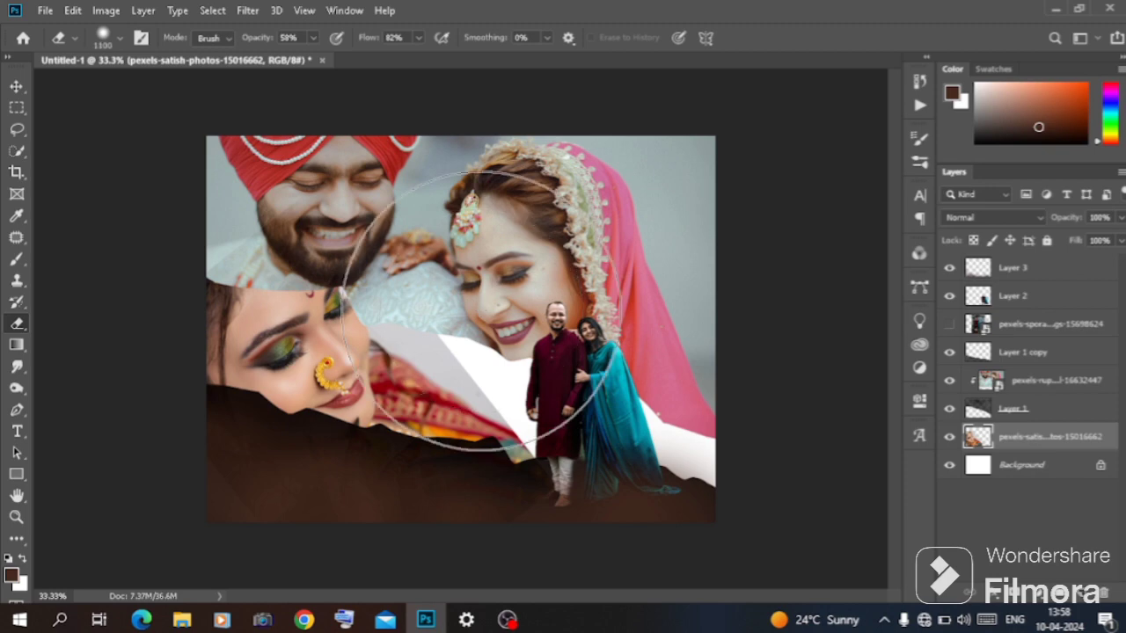
{"action": "left_click", "coordinate": [521, 380]}
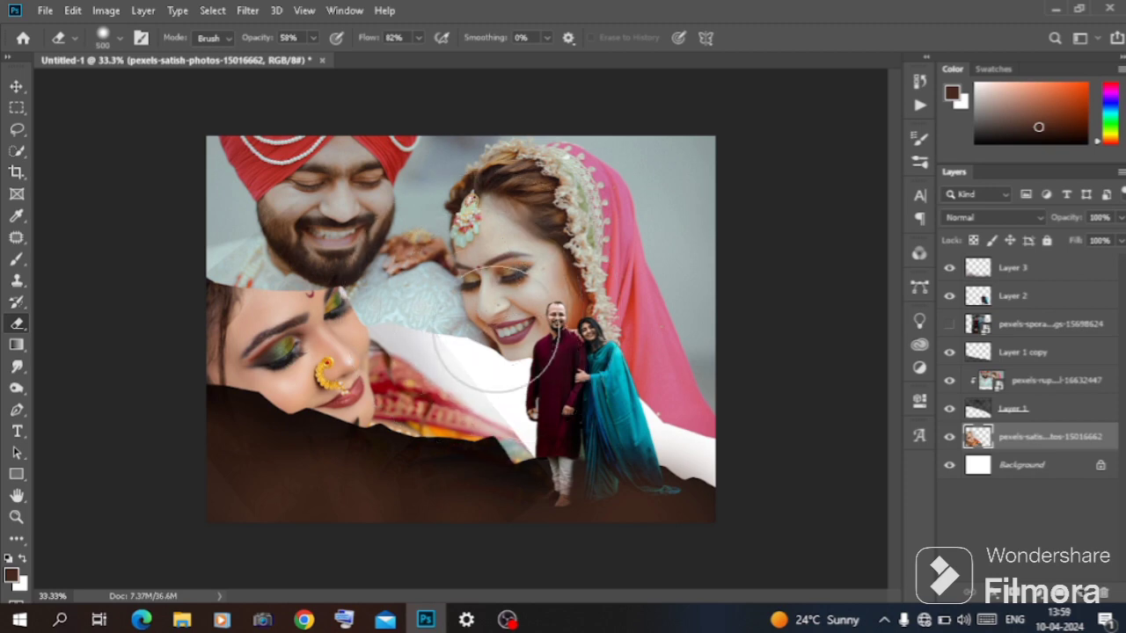
{"action": "left_click", "coordinate": [562, 427]}
{"action": "left_click", "coordinate": [561, 426]}
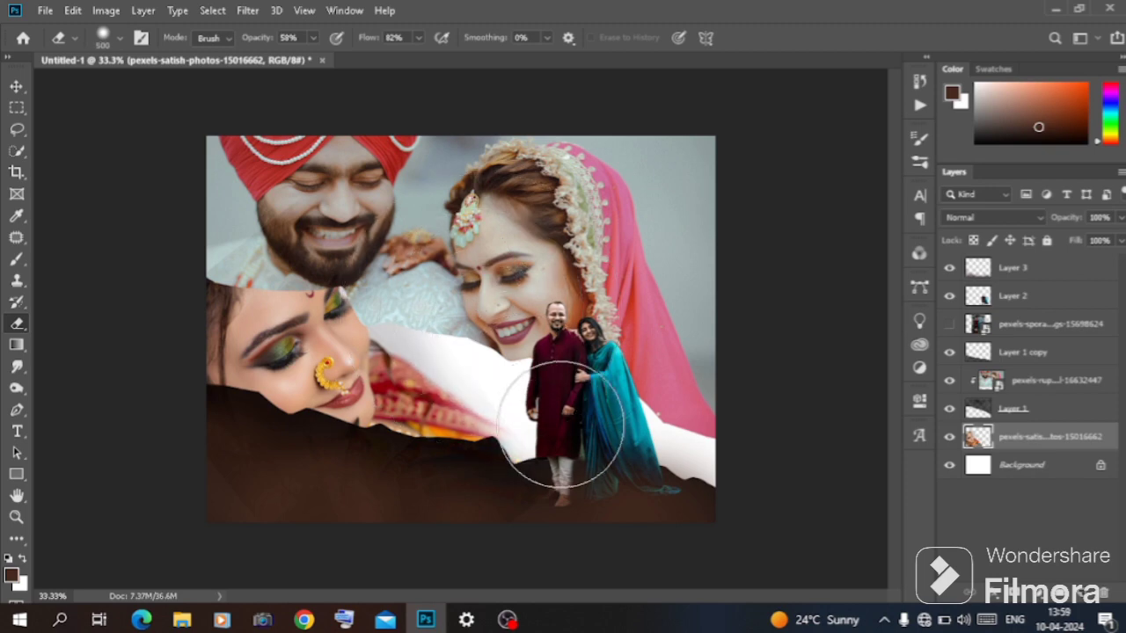
{"action": "left_click", "coordinate": [17, 86]}
{"action": "left_click", "coordinate": [176, 330]}
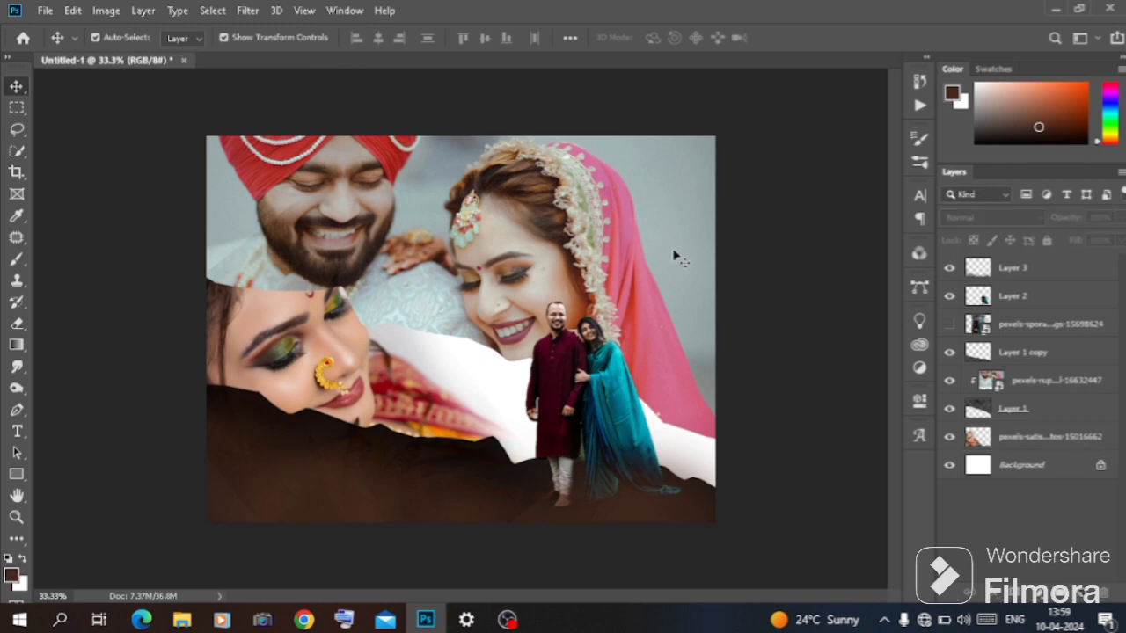
Set the blend mode of the clipped couple close-up to Luminosity
{"action": "left_click", "coordinate": [1041, 387]}
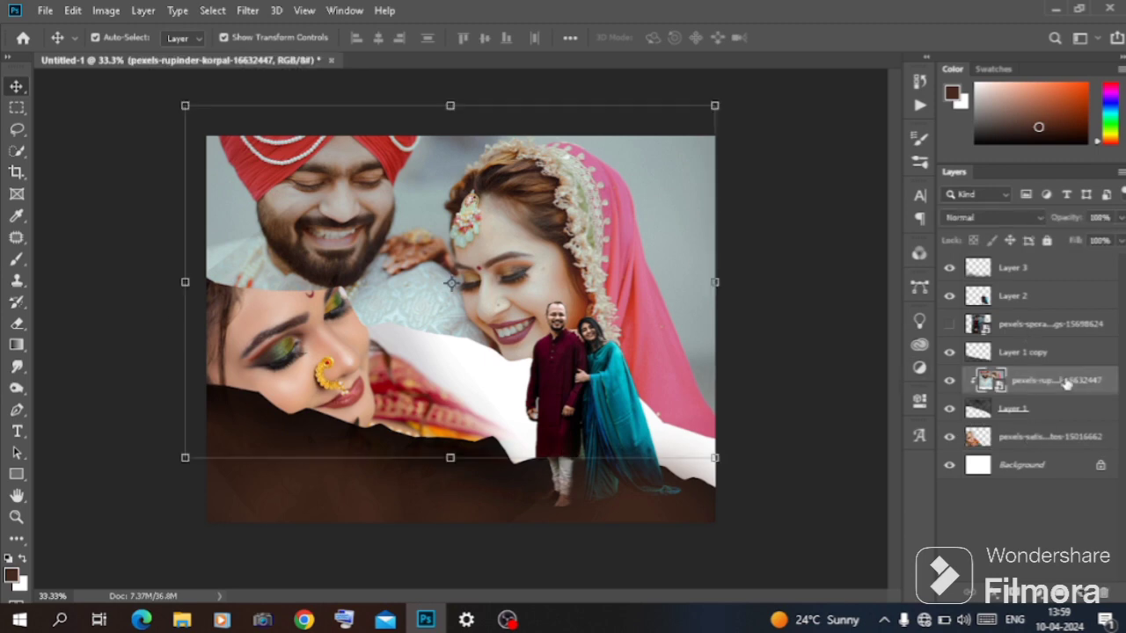
{"action": "right_click", "coordinate": [1068, 384]}
{"action": "left_click", "coordinate": [1088, 380]}
{"action": "left_click", "coordinate": [1005, 219]}
{"action": "left_click", "coordinate": [968, 589]}
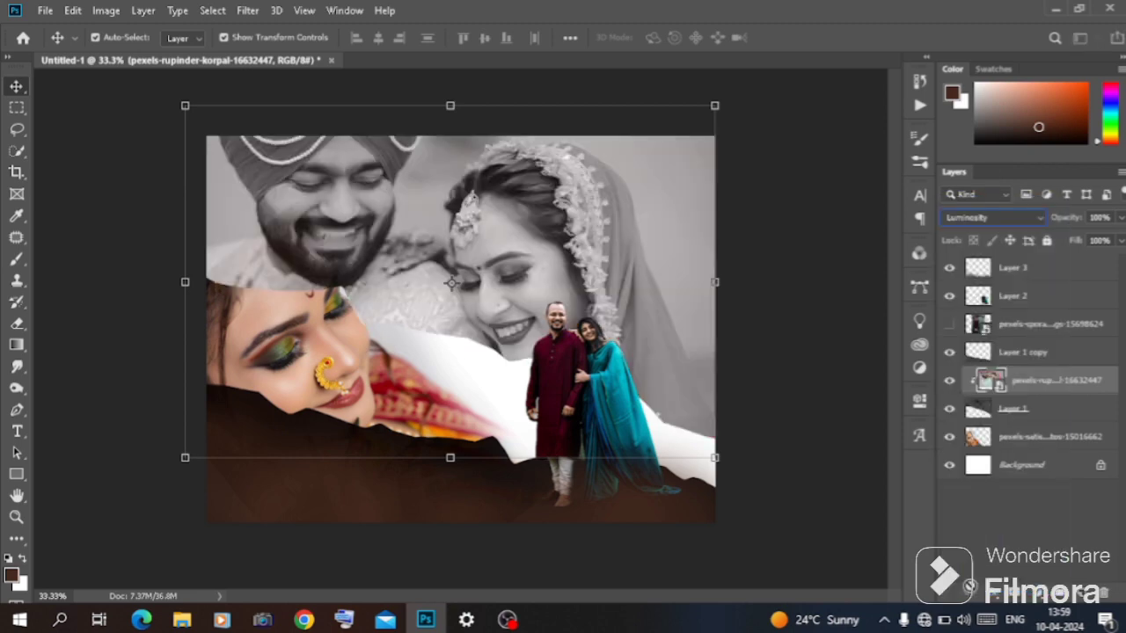
Try several gradient presets as a Gradient Overlay on Layer 1
{"action": "left_click", "coordinate": [1055, 412]}
{"action": "double_click", "coordinate": [1070, 410]}
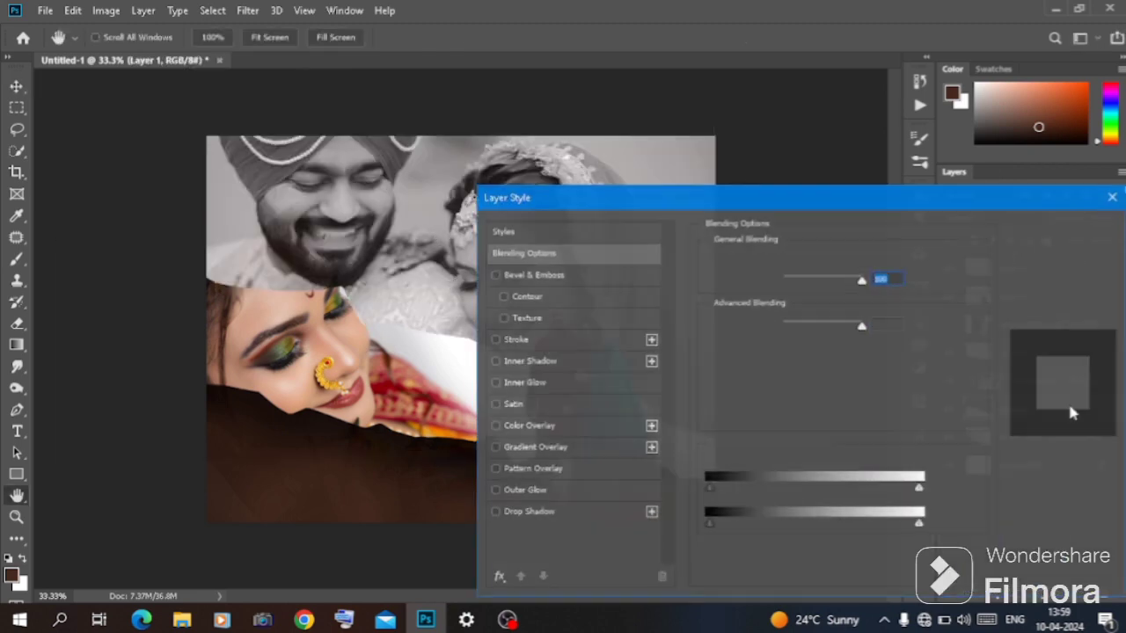
{"action": "left_click", "coordinate": [542, 448]}
{"action": "left_click", "coordinate": [859, 300]}
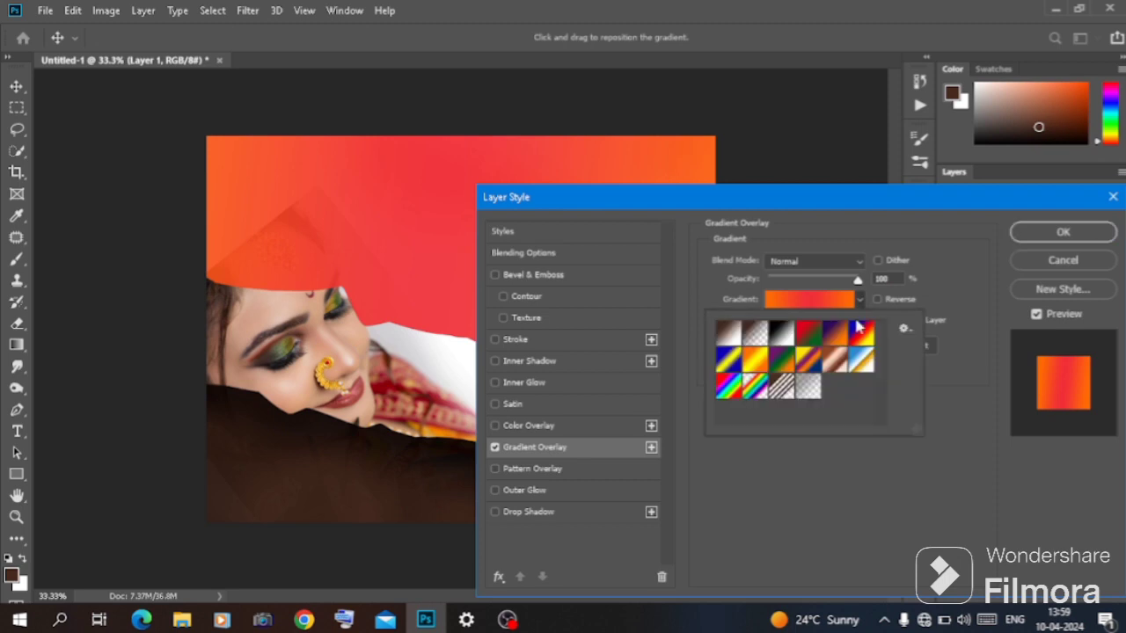
{"action": "left_click", "coordinate": [832, 334]}
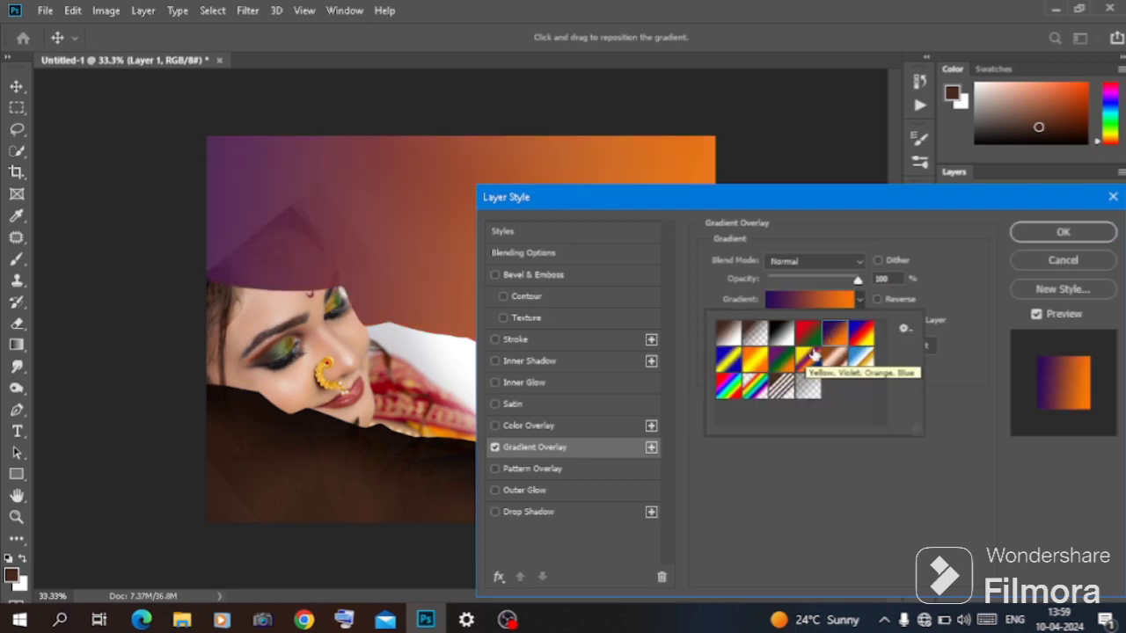
{"action": "left_click", "coordinate": [801, 362]}
{"action": "left_click", "coordinate": [774, 363]}
{"action": "left_click", "coordinate": [729, 359]}
{"action": "left_click", "coordinate": [729, 333]}
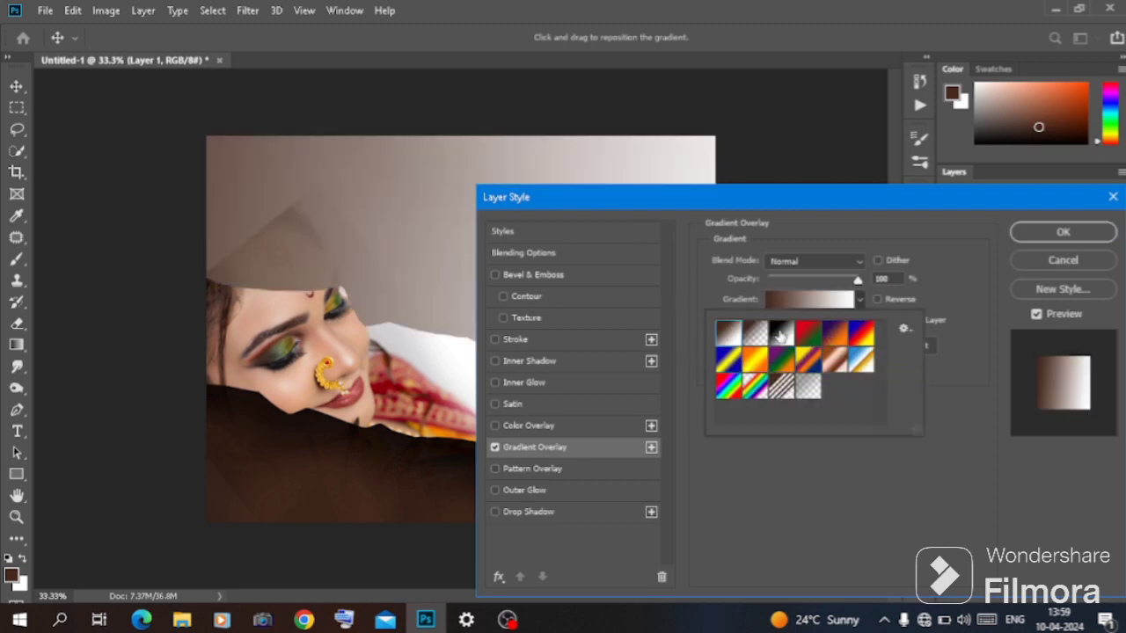
{"action": "left_click", "coordinate": [780, 336]}
{"action": "left_click", "coordinate": [495, 447]}
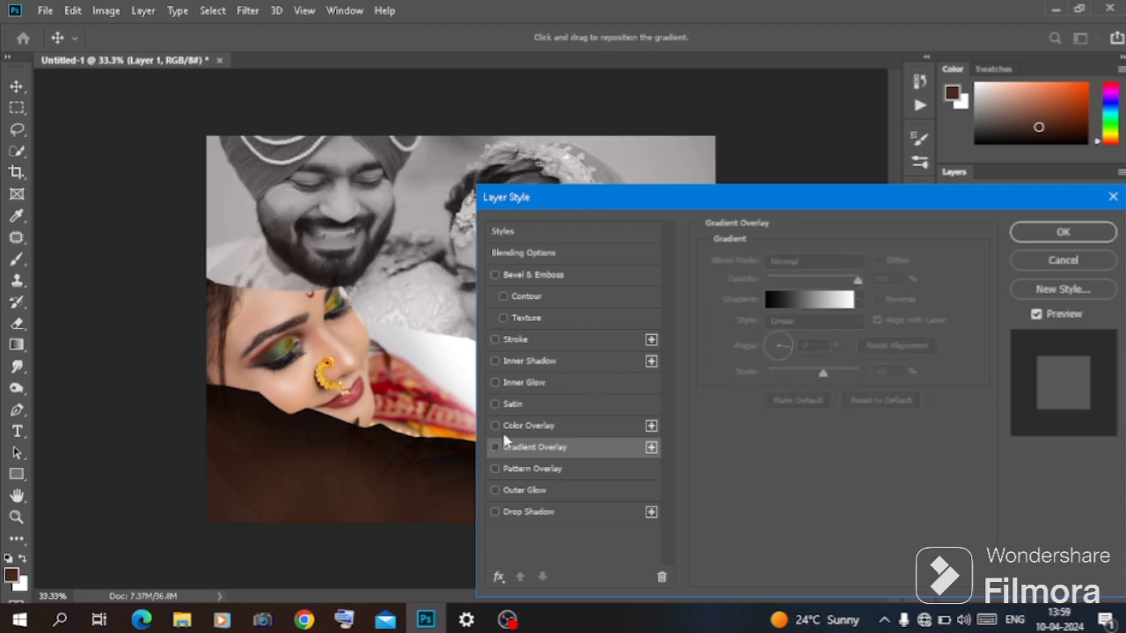
{"action": "left_click", "coordinate": [1059, 259]}
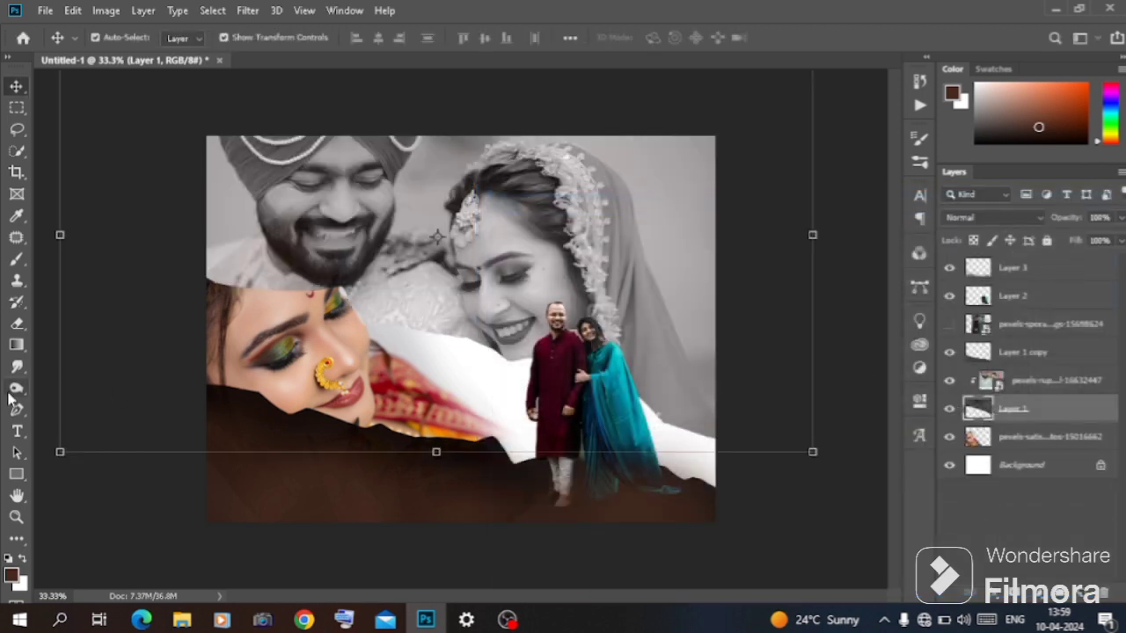
Paint dark brown across Layer 1 beneath the couple close-up with a soft 700 px brush at 58% opacity
{"action": "left_click", "coordinate": [17, 257]}
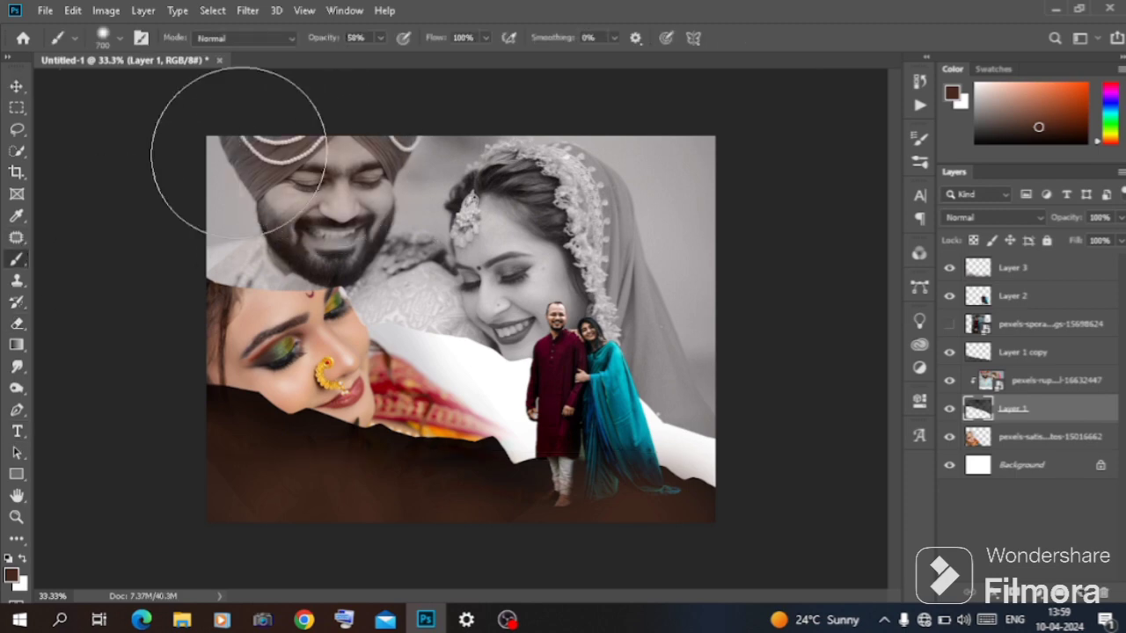
{"action": "mouse_move", "coordinate": [385, 217]}
{"action": "left_mouse_down"}
{"action": "mouse_move", "coordinate": [555, 214]}
{"action": "mouse_move", "coordinate": [621, 314]}
{"action": "mouse_move", "coordinate": [495, 166]}
{"action": "mouse_move", "coordinate": [673, 176]}
{"action": "mouse_move", "coordinate": [716, 280]}
{"action": "left_mouse_up"}
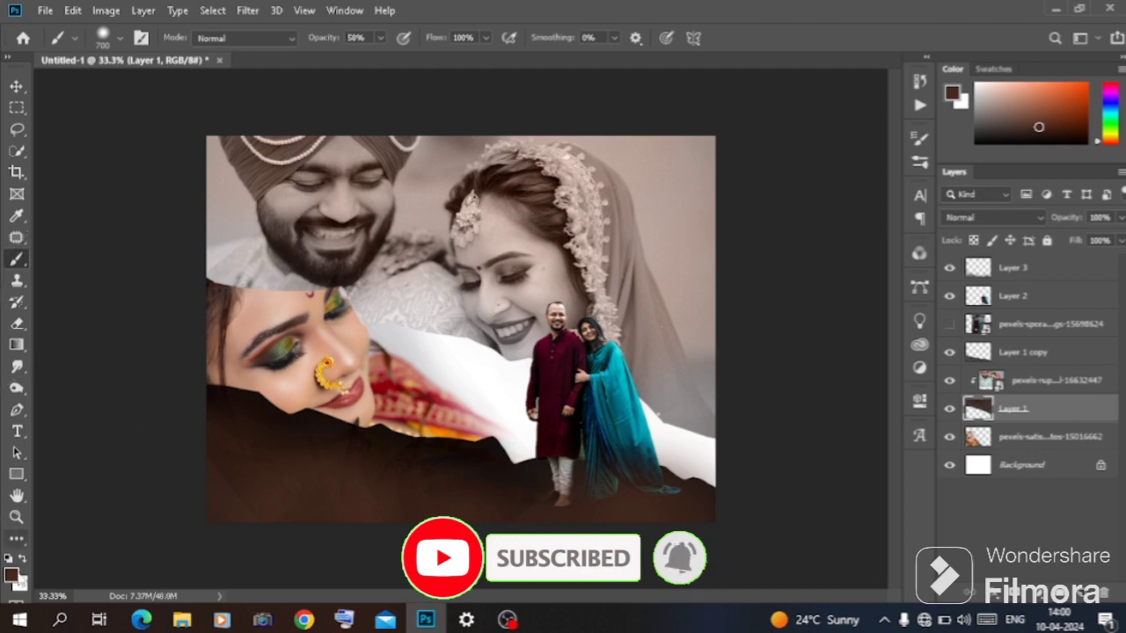
Try a dark red foreground colour and brush it over the upper part of Layer 1
{"action": "left_click", "coordinate": [10, 574]}
{"action": "left_click", "coordinate": [920, 525]}
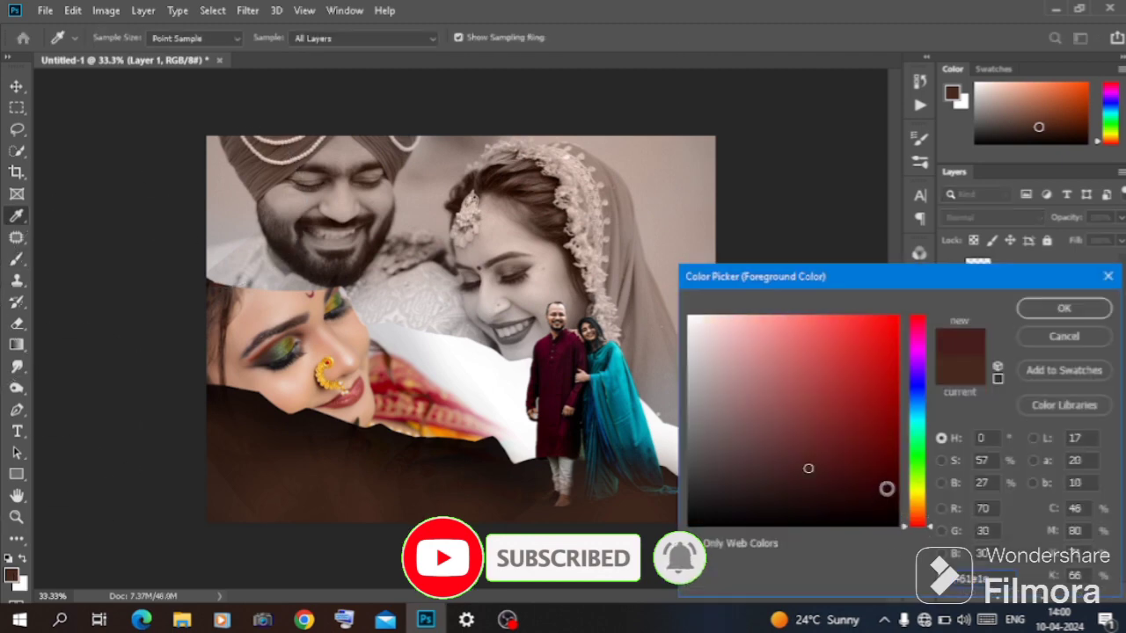
{"action": "left_click", "coordinate": [886, 489]}
{"action": "left_click", "coordinate": [1064, 308]}
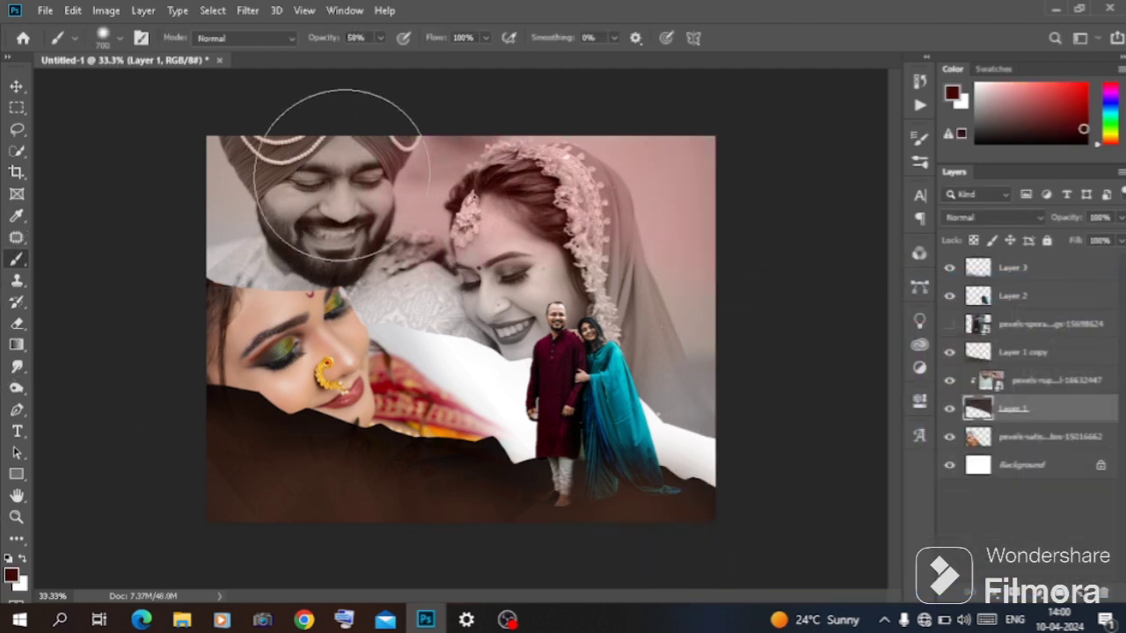
{"action": "key", "text": "v"}
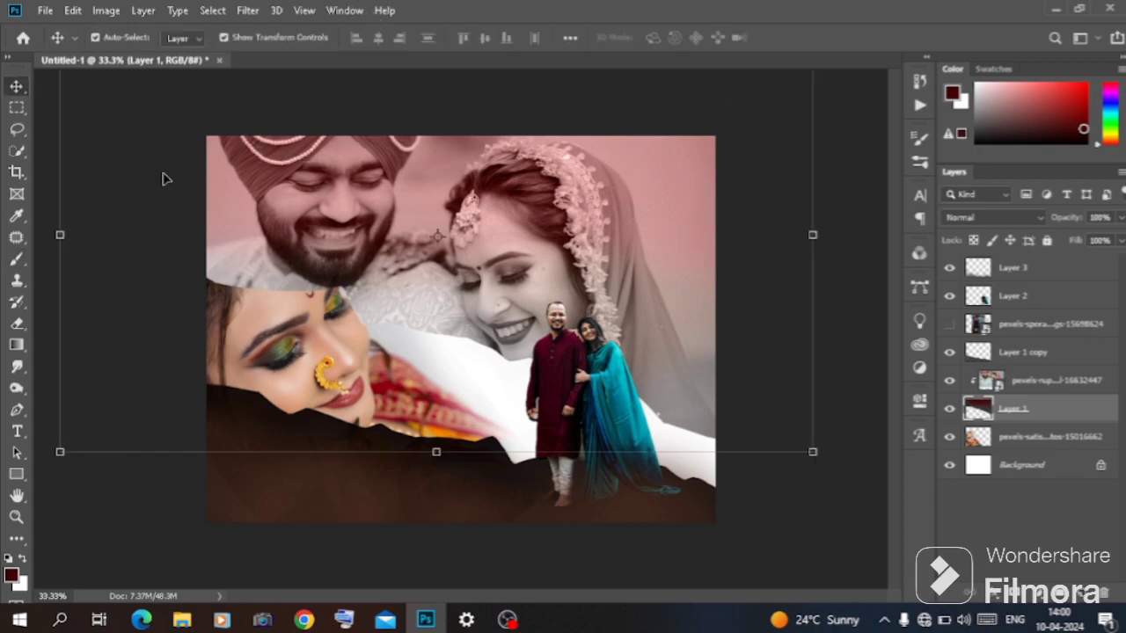
{"action": "left_click", "coordinate": [791, 510]}
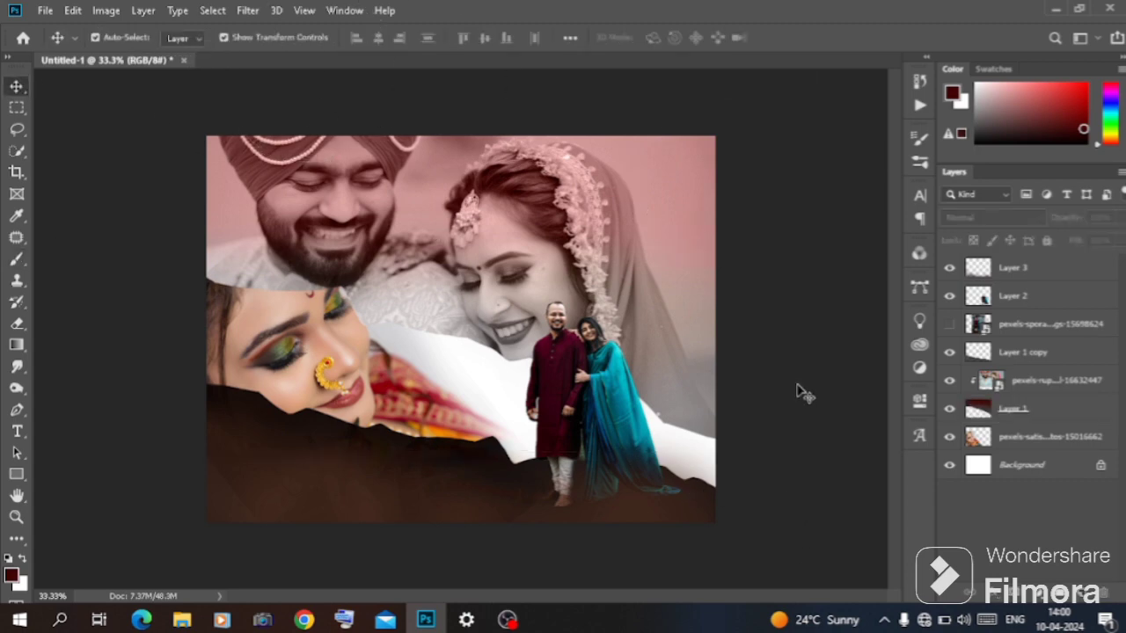
Try the couple close-up at 41% opacity with Normal blending, and undo these changes along with the red brushwork
{"action": "left_click", "coordinate": [1035, 413]}
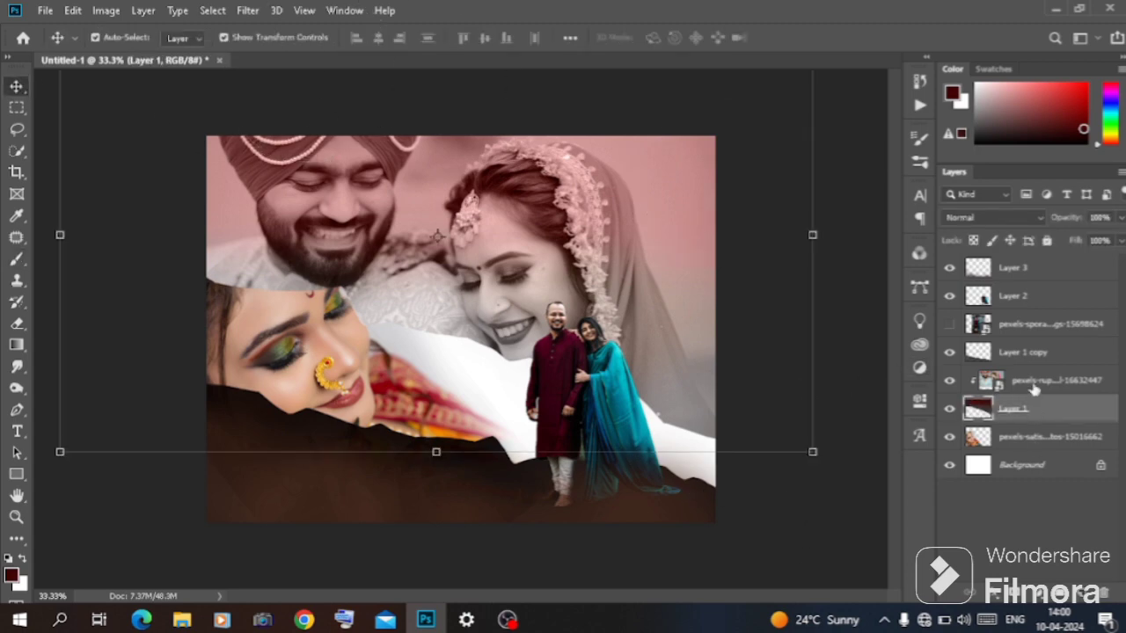
{"action": "left_click", "coordinate": [1035, 384]}
{"action": "left_click_drag", "start_coordinate": [1059, 225], "coordinate": [1024, 225]}
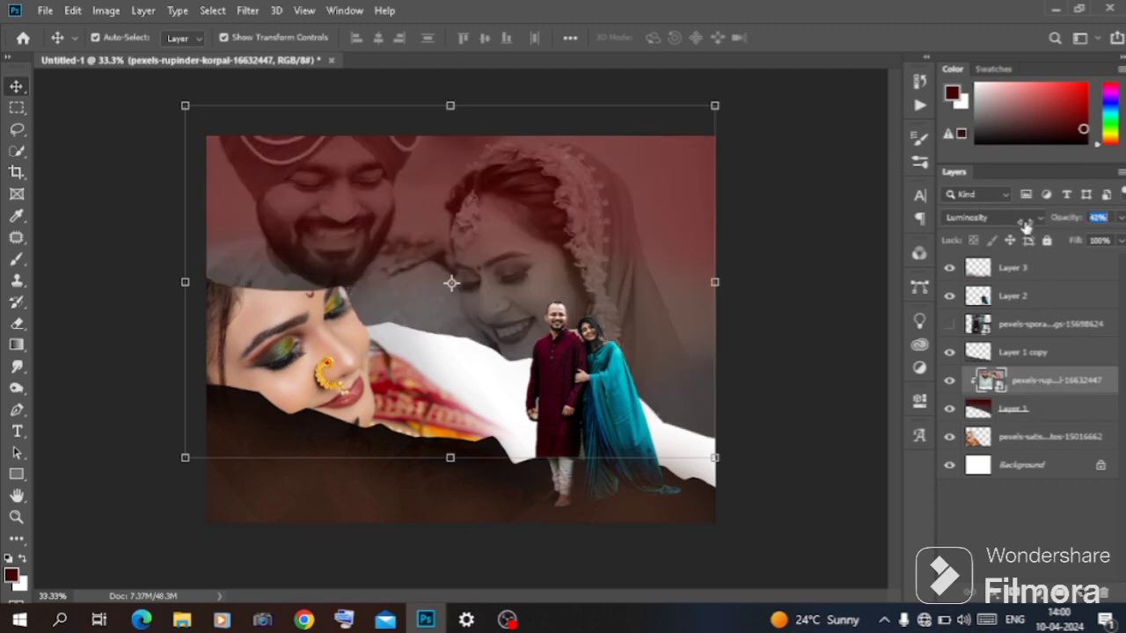
{"action": "left_click", "coordinate": [1024, 222]}
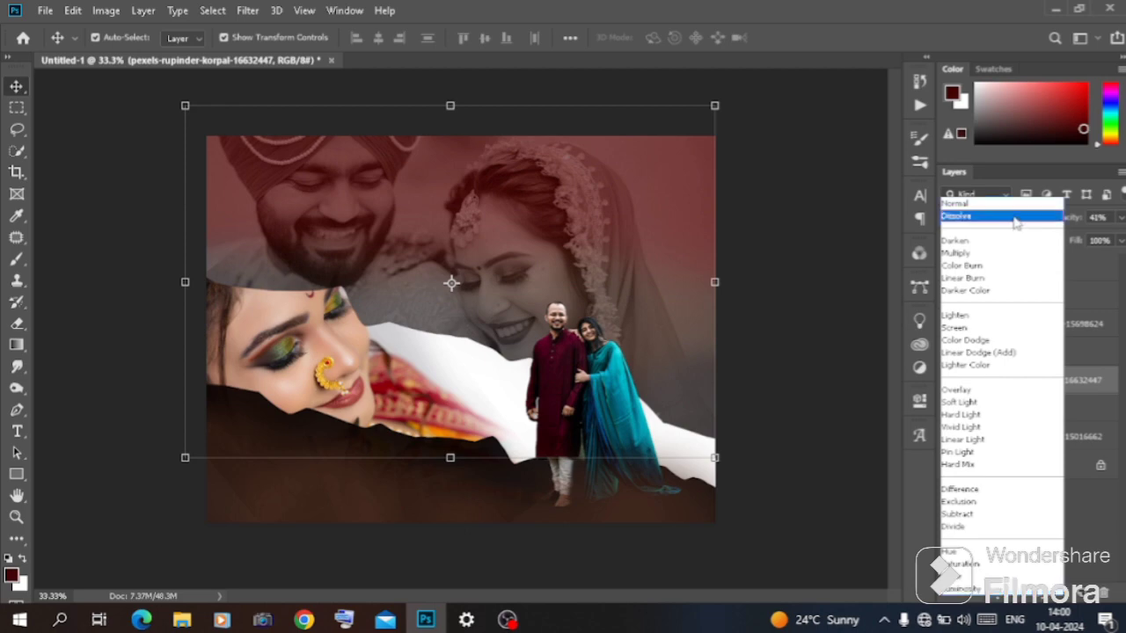
{"action": "left_click", "coordinate": [1020, 205]}
{"action": "key", "text": "ctrl+z"}
{"action": "key", "text": "ctrl+z"}
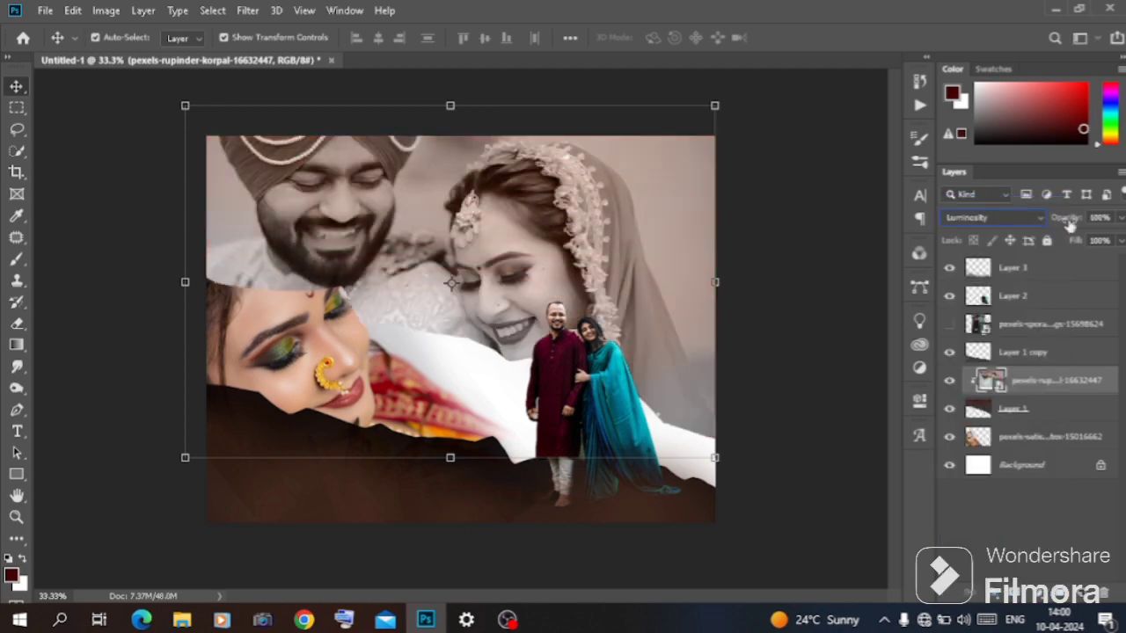
Try lowering the couple close-up's opacity to 24%, and undo the change
{"action": "left_click_drag", "start_coordinate": [1070, 226], "coordinate": [987, 245]}
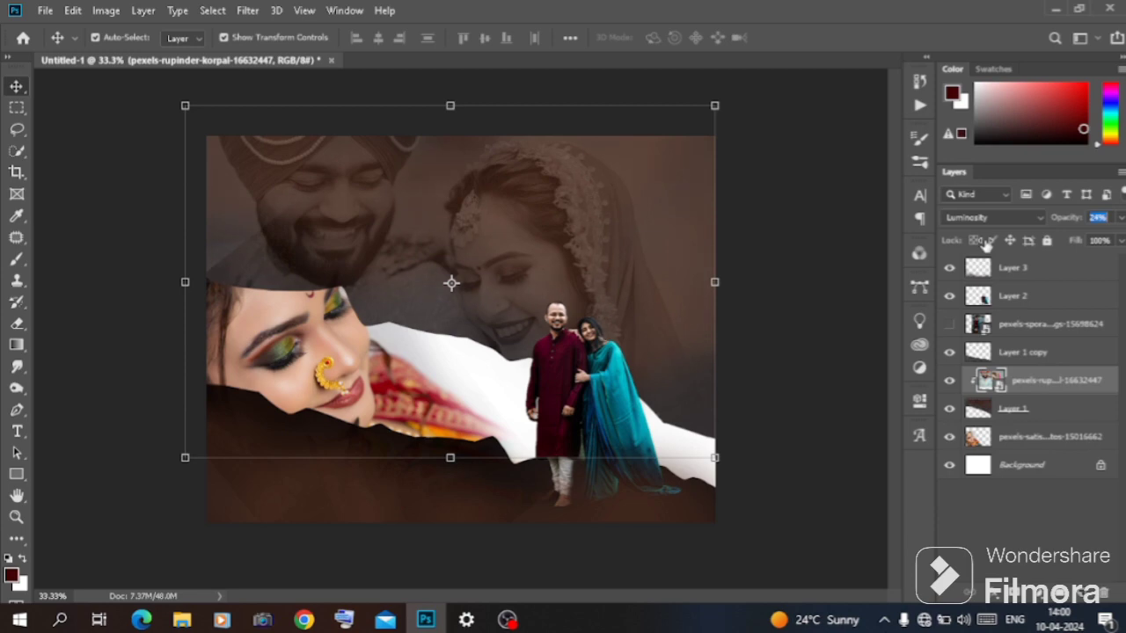
{"action": "left_click", "coordinate": [358, 385]}
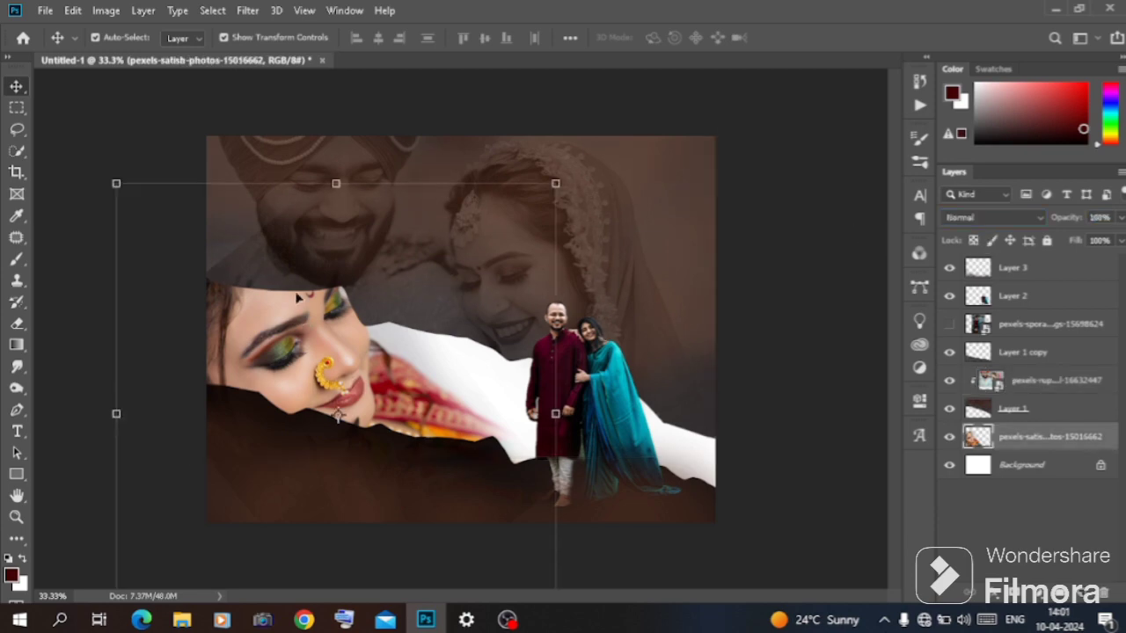
{"action": "key", "text": "ctrl+z"}
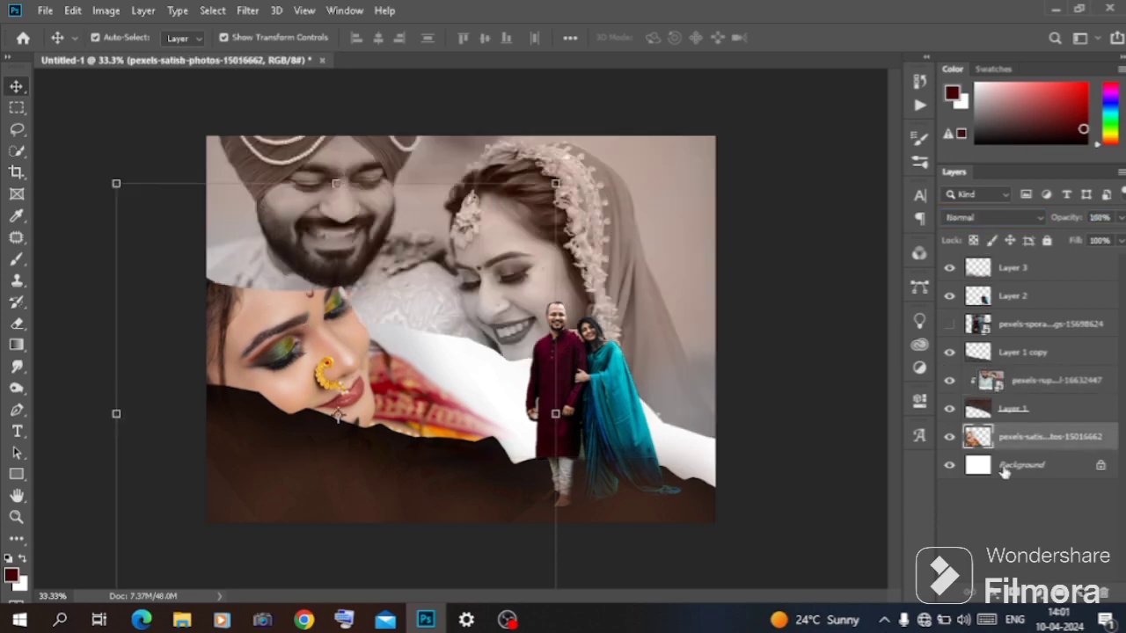
Lower the couple close-up's opacity so it fades into the dark brown shape beneath
{"action": "left_click", "coordinate": [1036, 385]}
{"action": "left_click_drag", "start_coordinate": [1072, 225], "coordinate": [949, 246]}
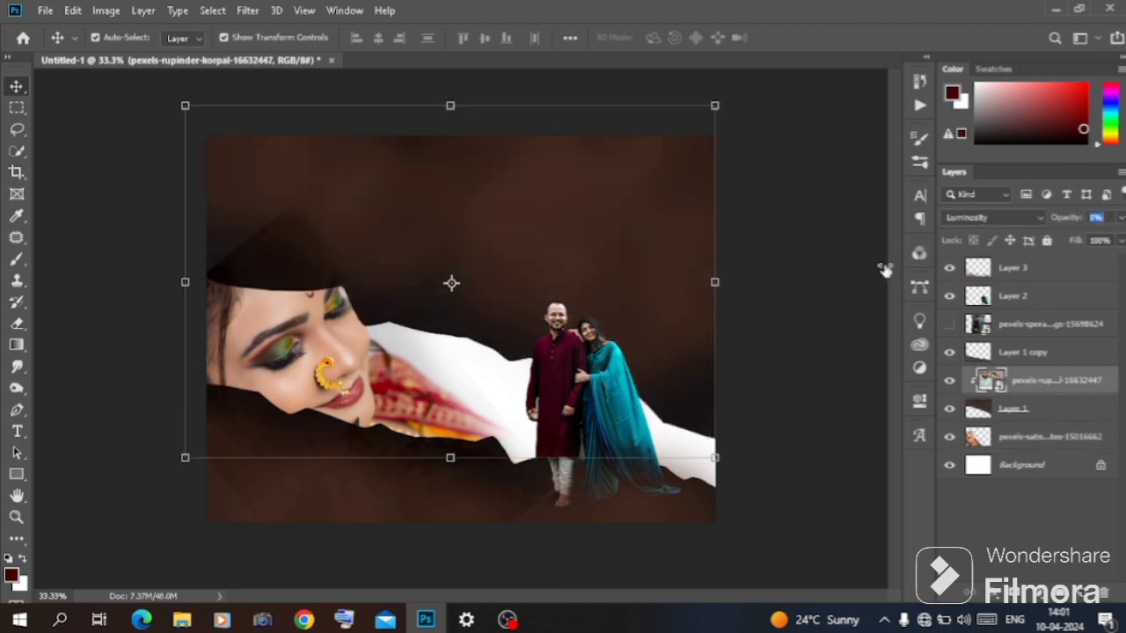
{"action": "left_click_drag", "start_coordinate": [884, 270], "coordinate": [958, 257]}
Apply a dark maroon Color Overlay in Normal mode to Layer 1 and convert the layer to a smart object
{"action": "left_click", "coordinate": [1046, 410]}
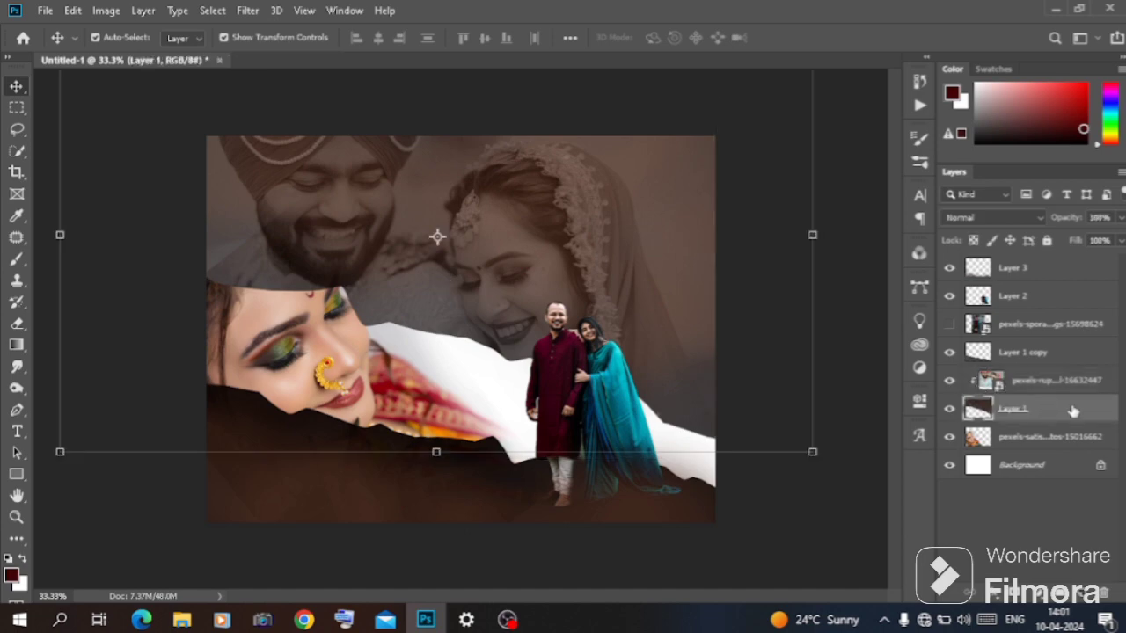
{"action": "double_click", "coordinate": [1072, 411]}
{"action": "left_click", "coordinate": [550, 427]}
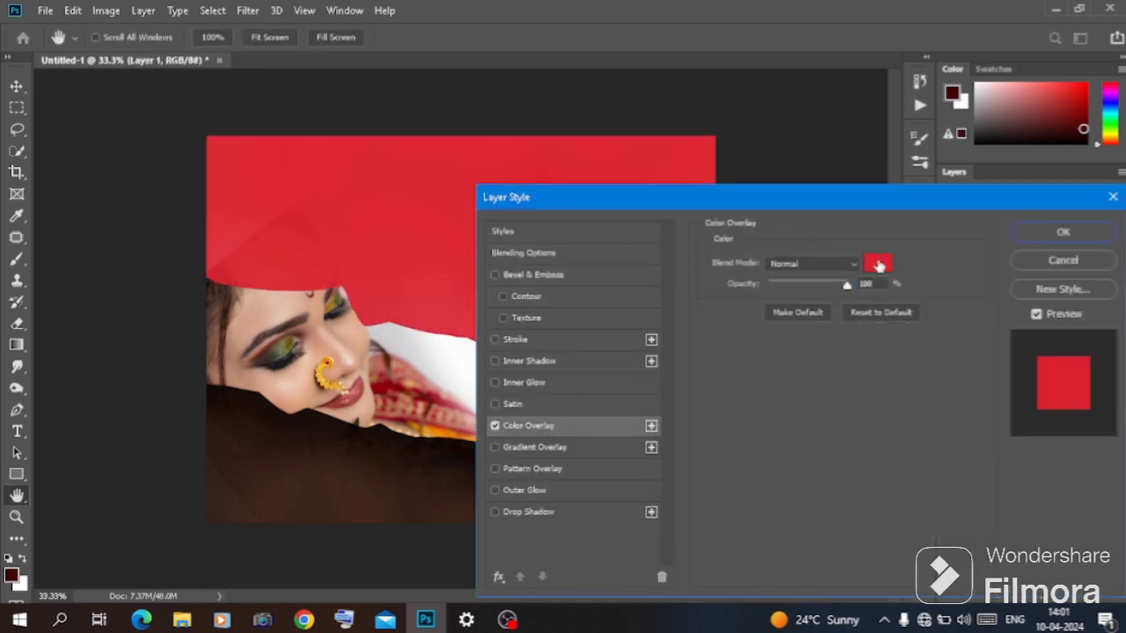
{"action": "left_click", "coordinate": [878, 262]}
{"action": "left_click", "coordinate": [891, 486]}
{"action": "left_click", "coordinate": [1055, 307]}
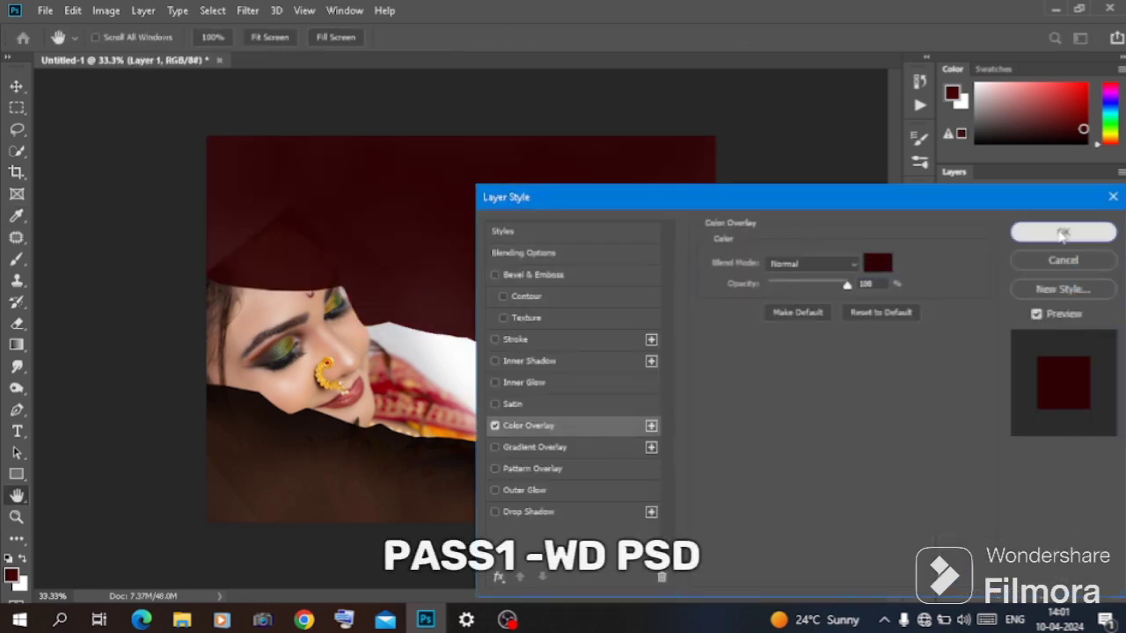
{"action": "left_click", "coordinate": [1062, 232]}
{"action": "right_click", "coordinate": [1043, 412]}
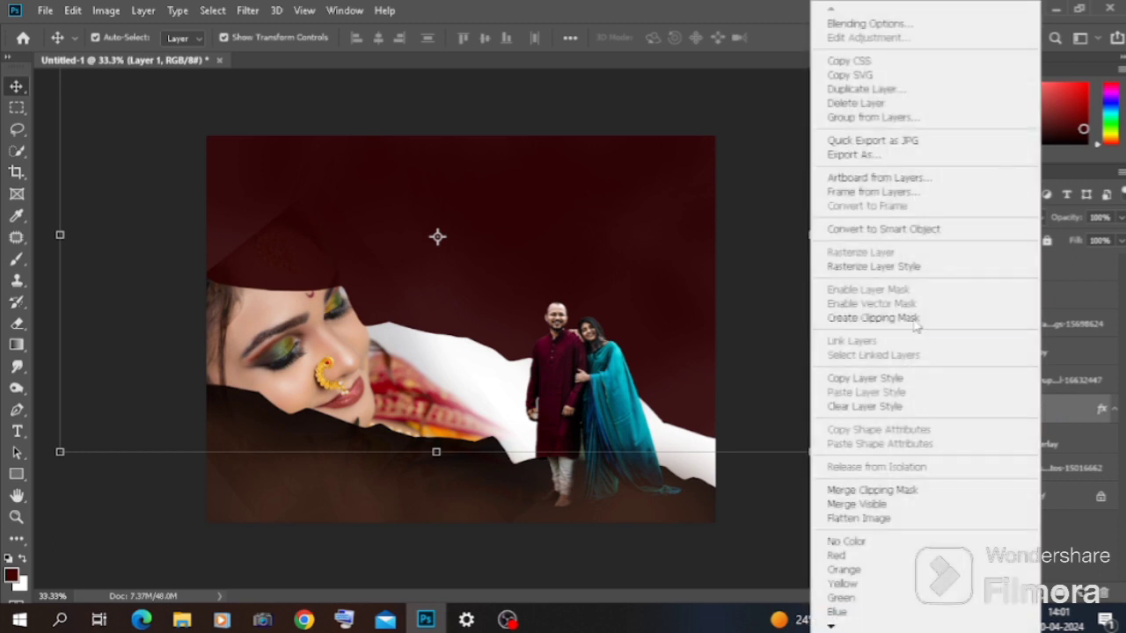
{"action": "left_click", "coordinate": [879, 226]}
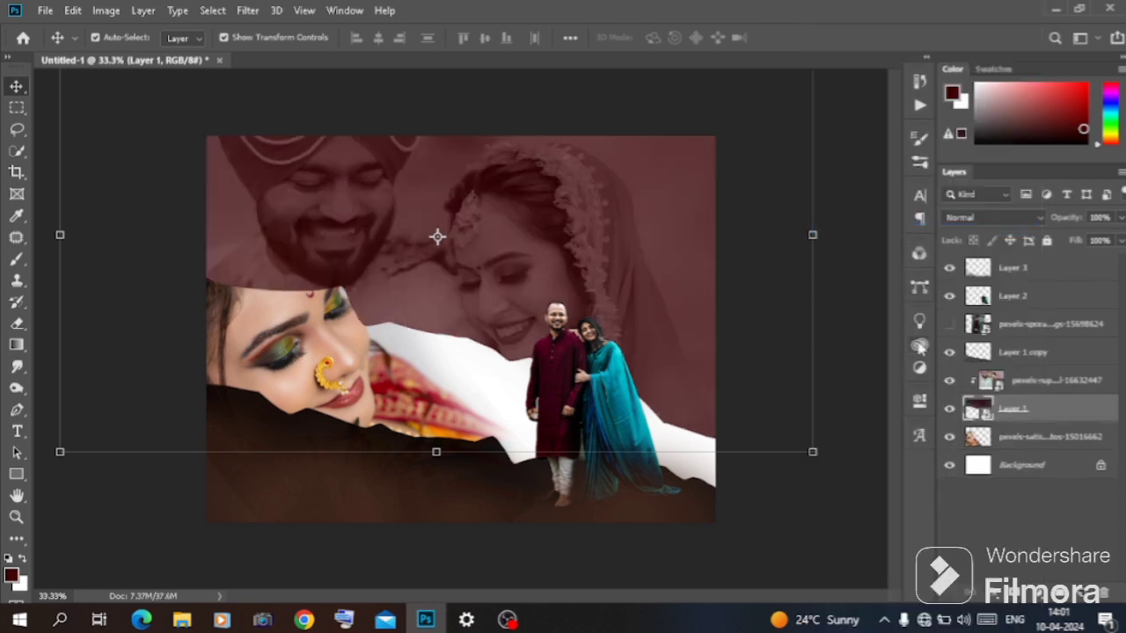
{"action": "left_click", "coordinate": [1020, 380]}
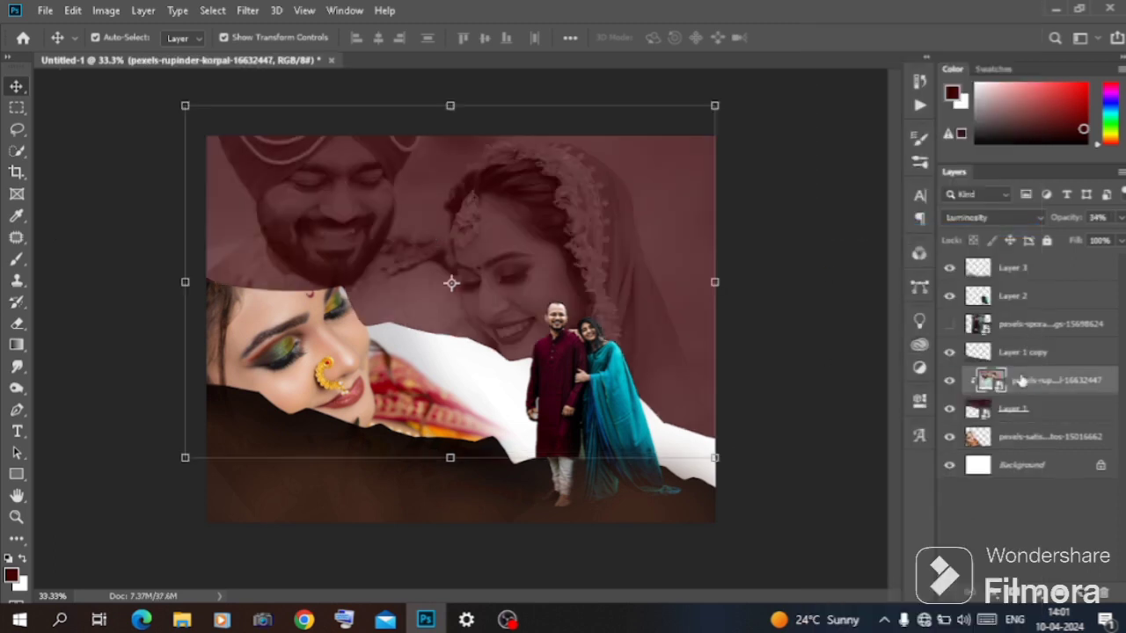
{"action": "left_click", "coordinate": [354, 359]}
{"action": "key", "text": "e"}
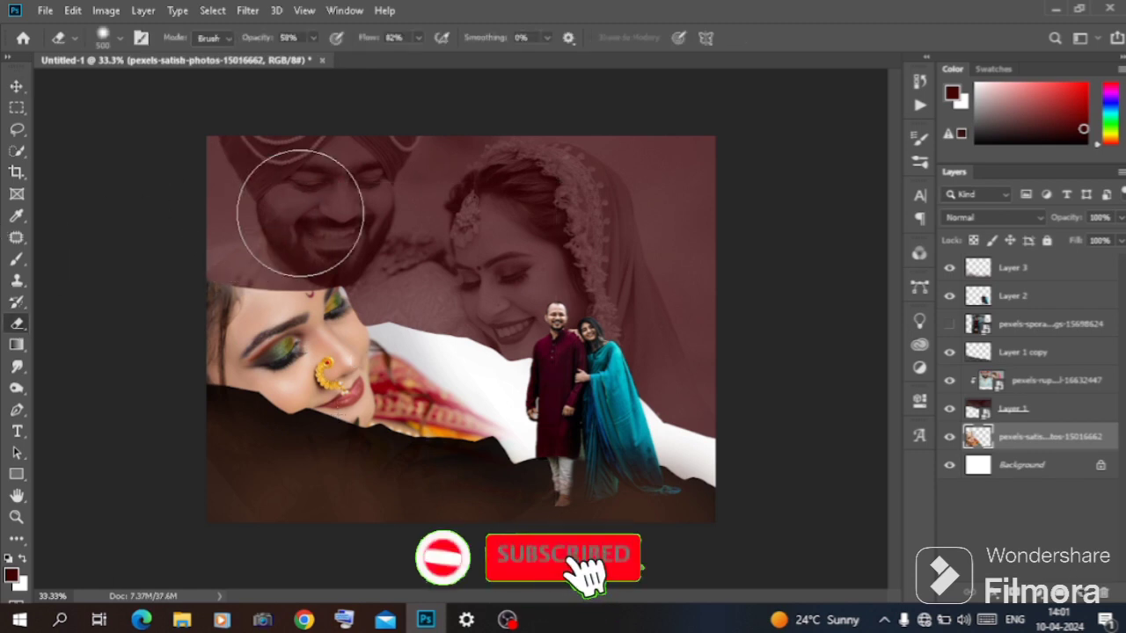
{"action": "key", "text": "v"}
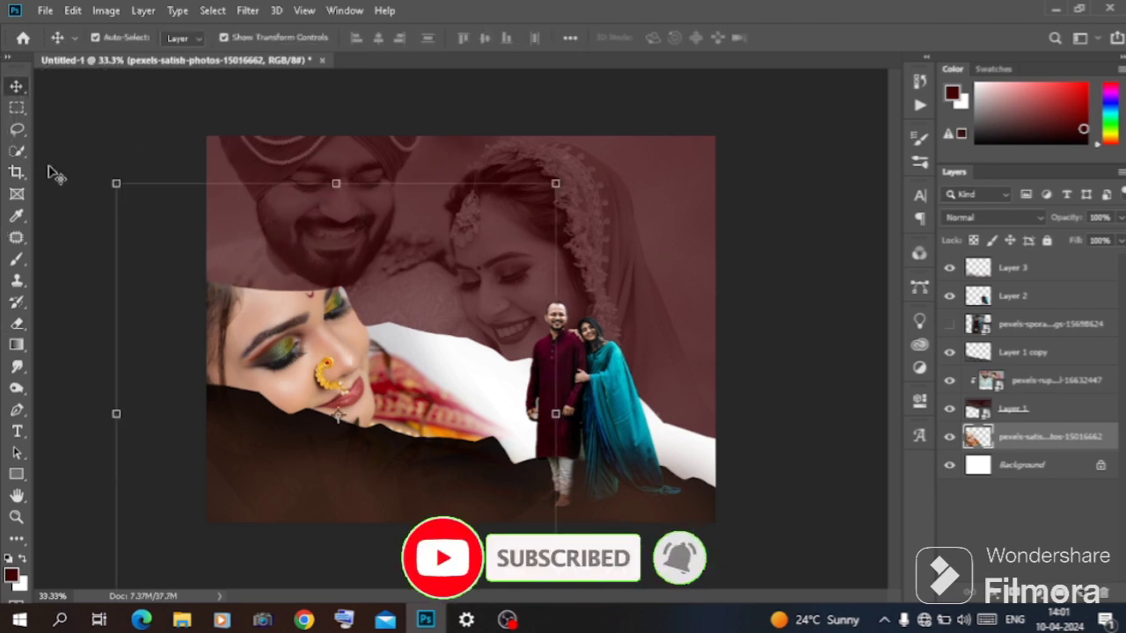
{"action": "left_click", "coordinate": [62, 156]}
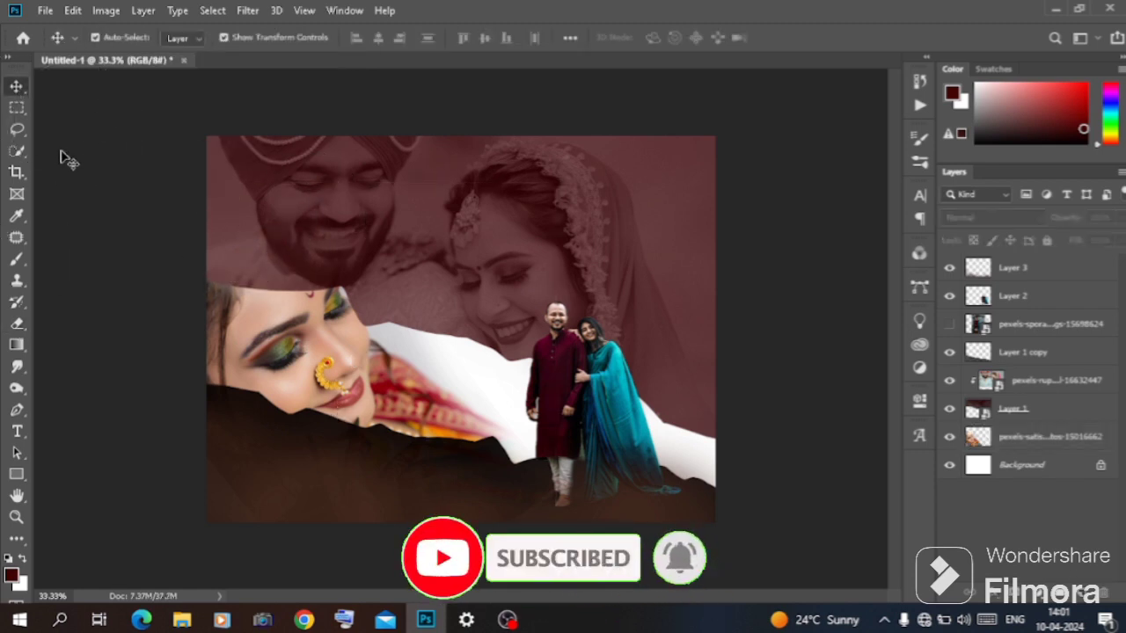
Add a new layer above the couple close-up and set the foreground colour to near-black red, RGB 12, 2, 2
{"action": "left_click", "coordinate": [1038, 380]}
{"action": "key", "text": "ctrl+shift+alt+n"}
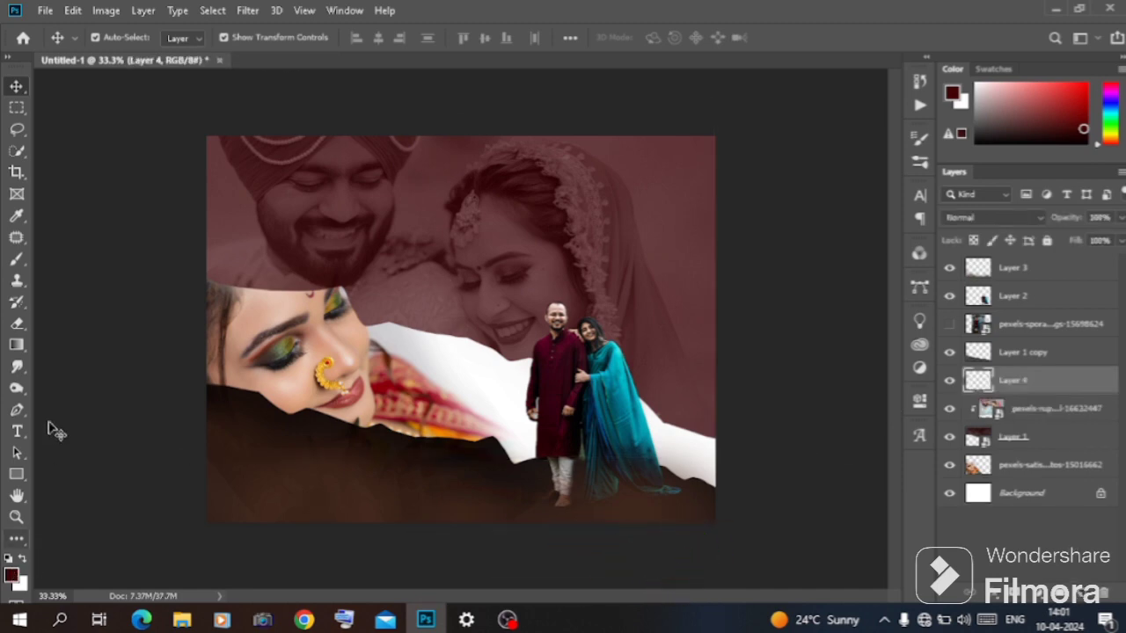
{"action": "left_click", "coordinate": [13, 574]}
{"action": "left_click", "coordinate": [861, 516]}
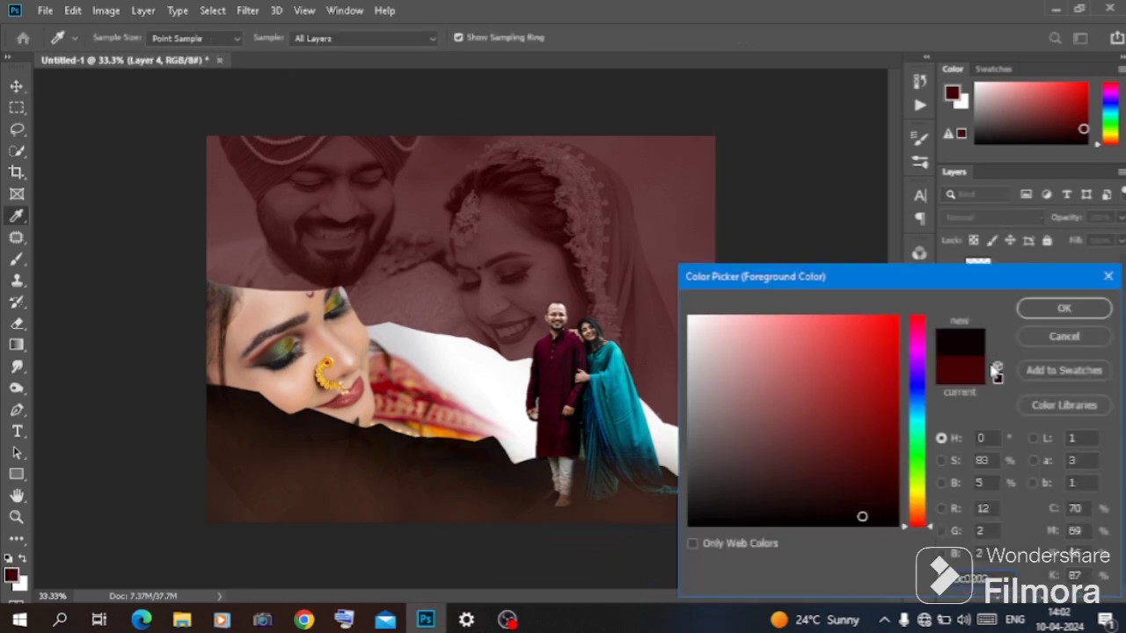
{"action": "left_click", "coordinate": [1063, 308]}
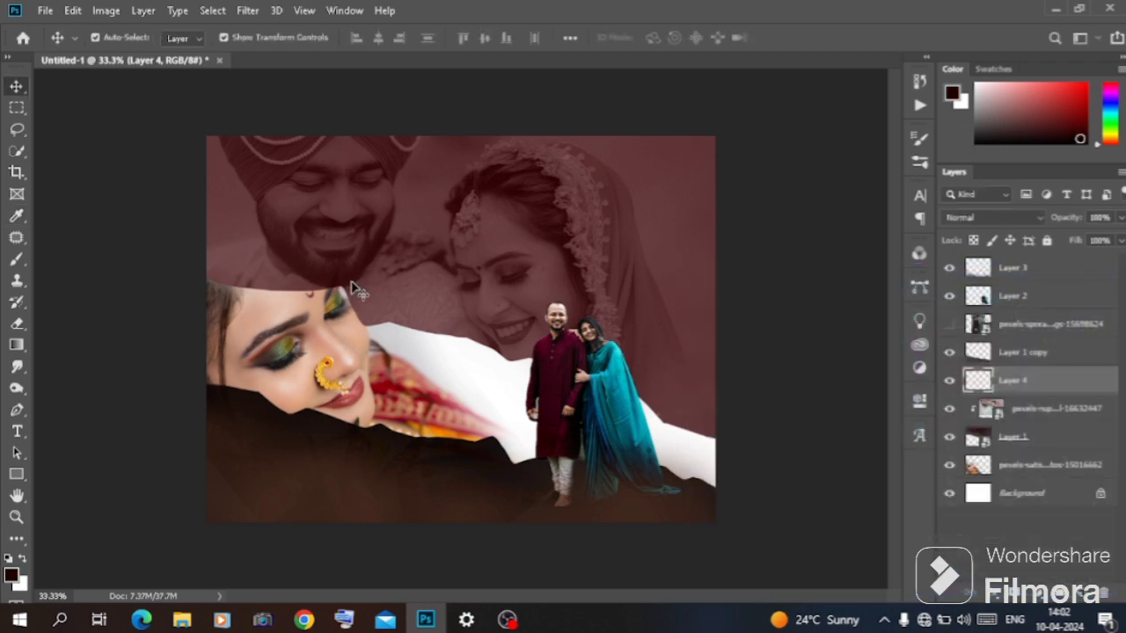
Stamp the near-black red over the upper part of the new layer with torn-edge brush preset 14 at 2500 px and 58% opacity
{"action": "left_click", "coordinate": [16, 260]}
{"action": "right_click", "coordinate": [299, 191]}
{"action": "scroll", "coordinate": [392, 378], "scroll_direction": "down", "scroll_amount": 5}
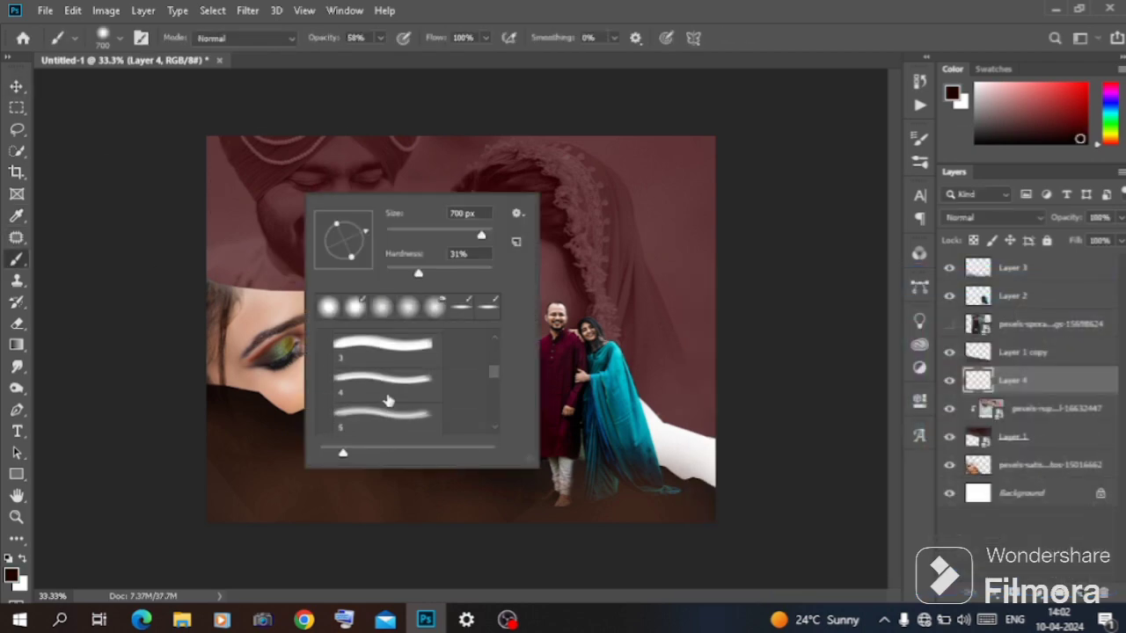
{"action": "scroll", "coordinate": [393, 419], "scroll_direction": "down", "scroll_amount": 4}
{"action": "left_click", "coordinate": [387, 416]}
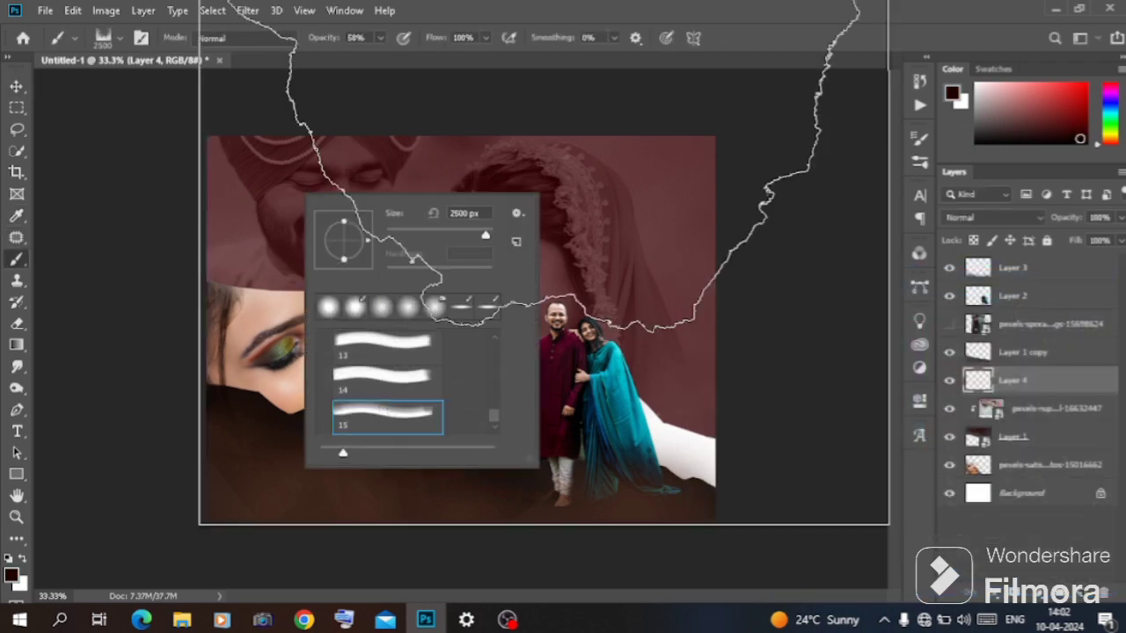
{"action": "left_click", "coordinate": [385, 347]}
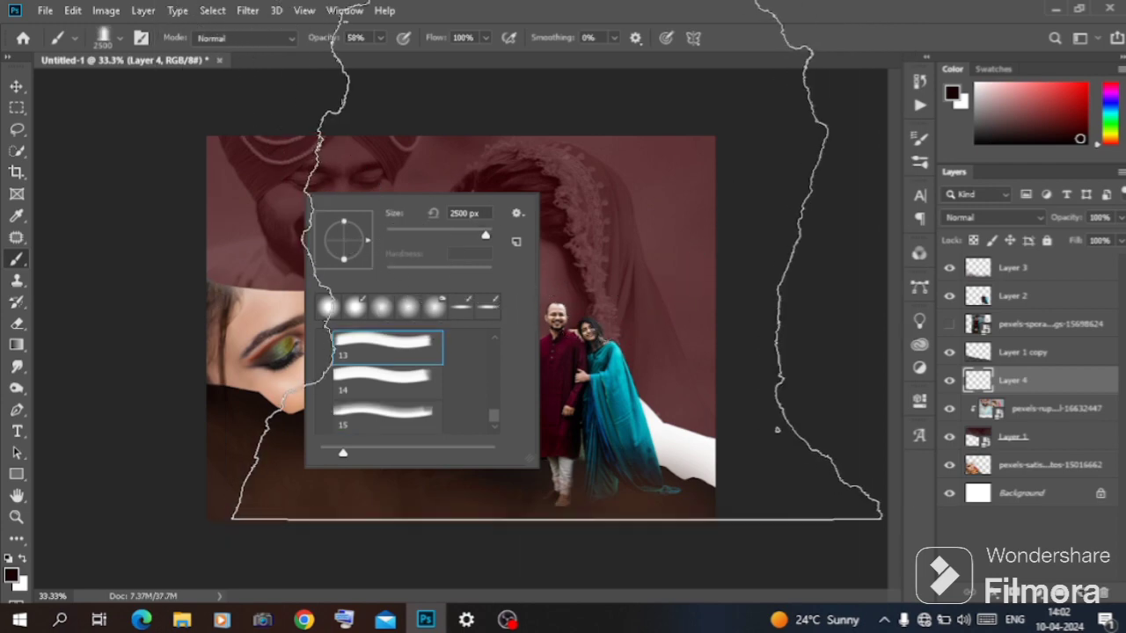
{"action": "left_click", "coordinate": [391, 385]}
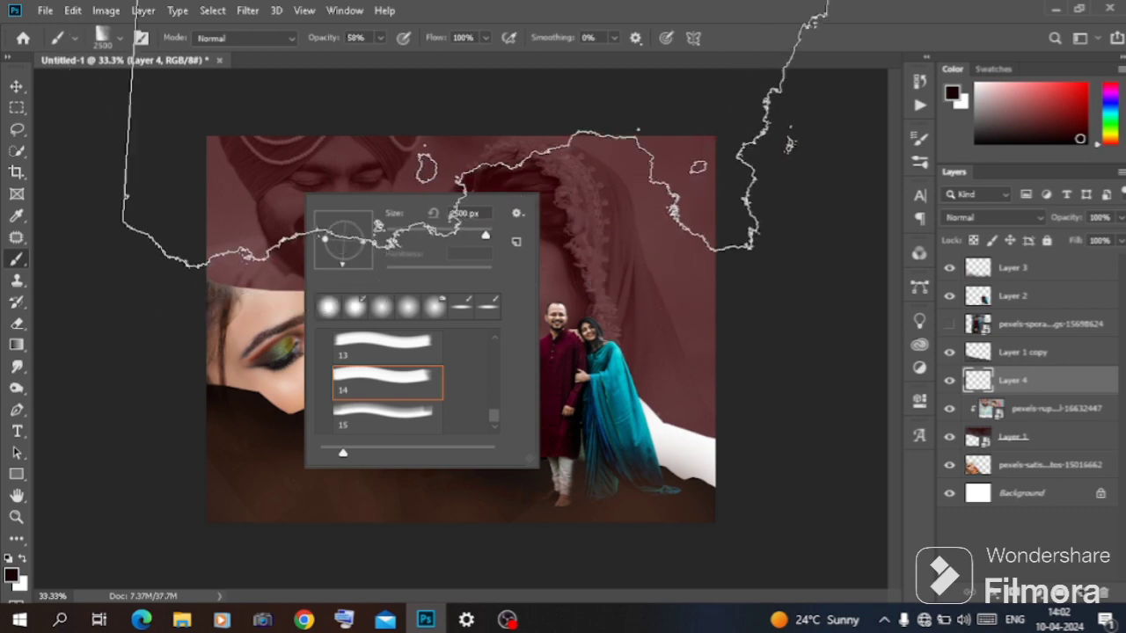
{"action": "left_click", "coordinate": [480, 104]}
{"action": "left_click", "coordinate": [485, 105]}
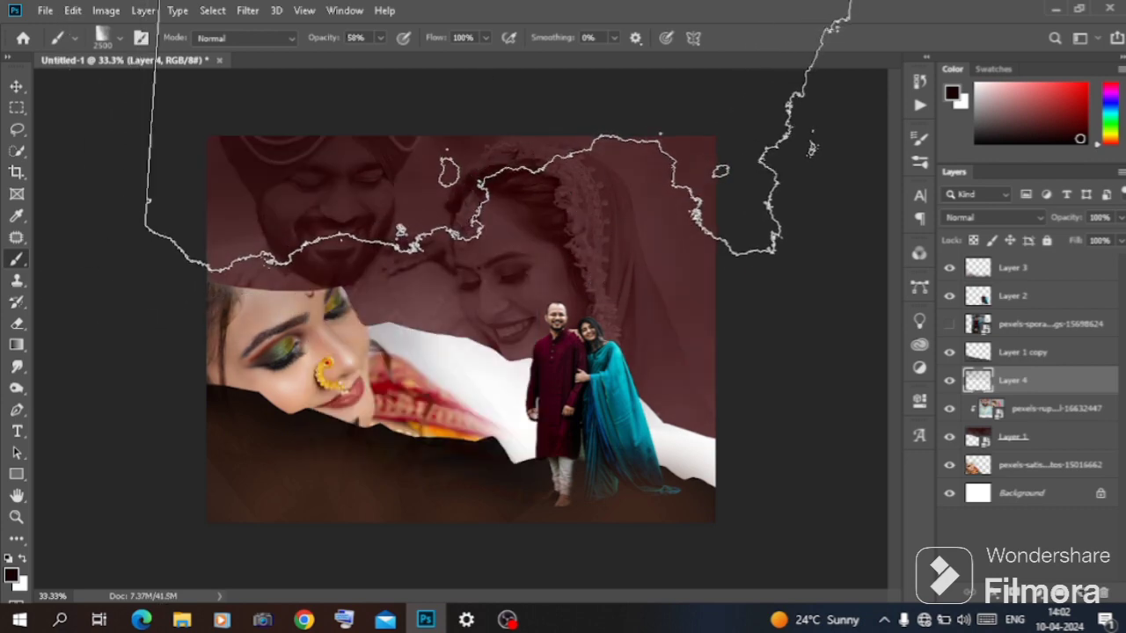
{"action": "left_click", "coordinate": [497, 109]}
{"action": "left_click", "coordinate": [16, 85]}
{"action": "left_click", "coordinate": [149, 310]}
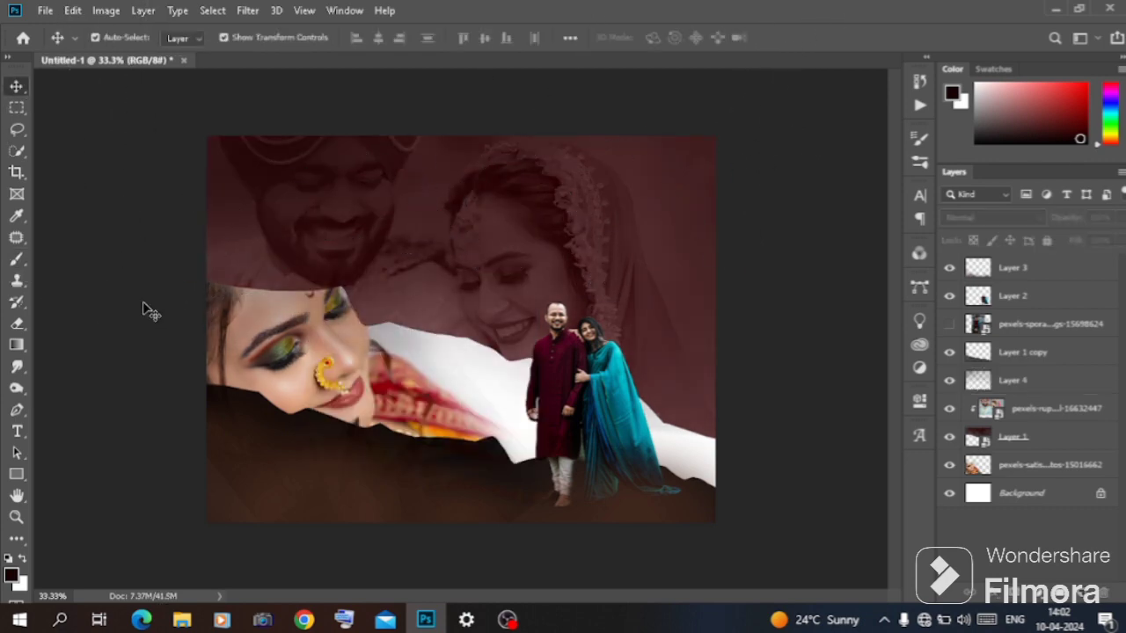
Turn the bride portrait monochrome with a near-black Color Overlay, RGB 8, 6, 6, in Color blend mode at 100% opacity
{"action": "left_click", "coordinate": [299, 384]}
{"action": "right_click", "coordinate": [1036, 466]}
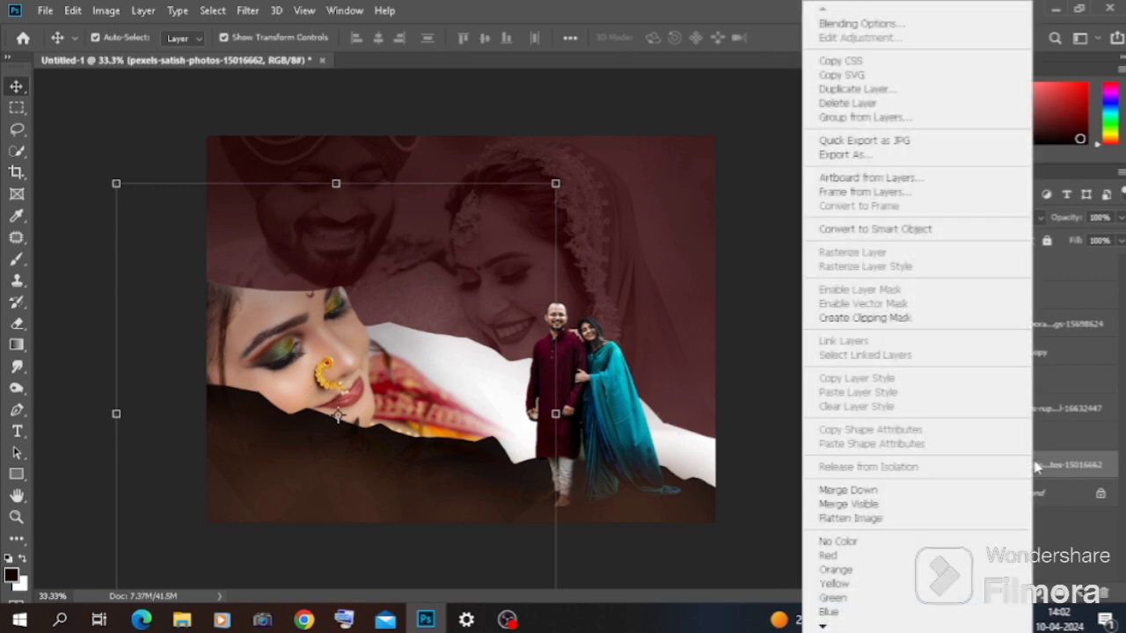
{"action": "left_click", "coordinate": [854, 23]}
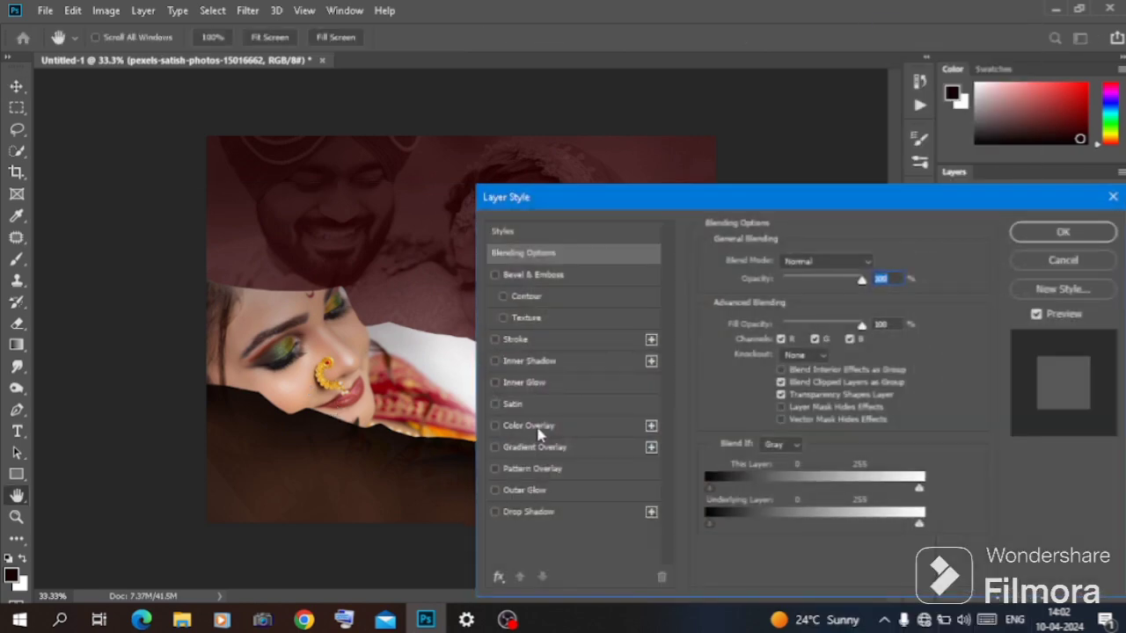
{"action": "left_click", "coordinate": [538, 429]}
{"action": "left_click", "coordinate": [813, 264]}
{"action": "left_click", "coordinate": [790, 556]}
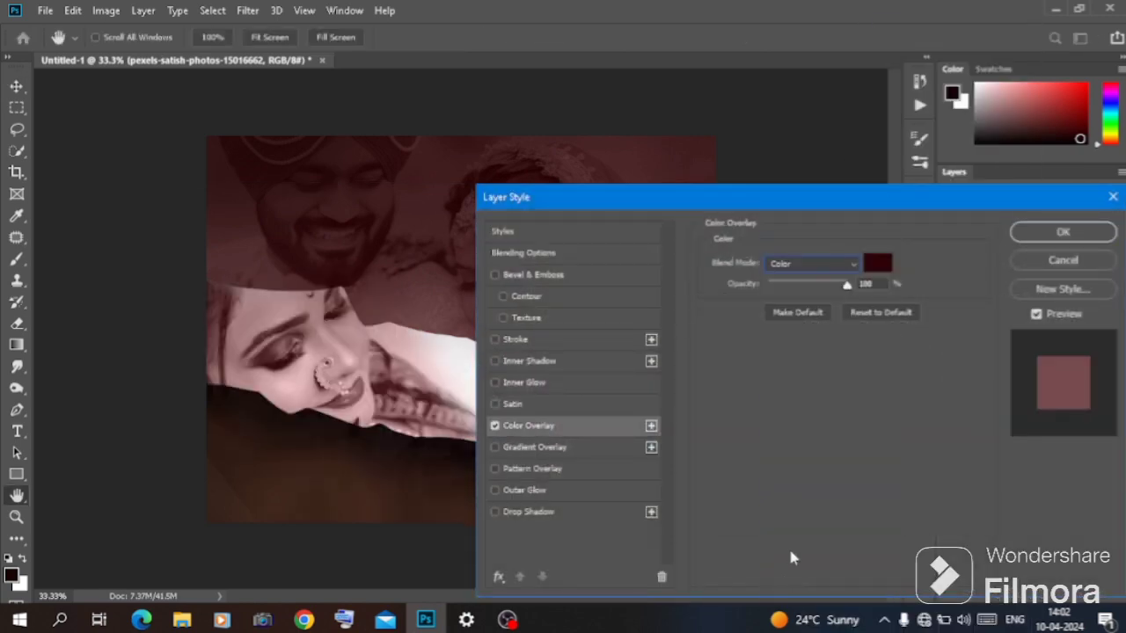
{"action": "left_click", "coordinate": [877, 263]}
{"action": "left_click", "coordinate": [740, 519]}
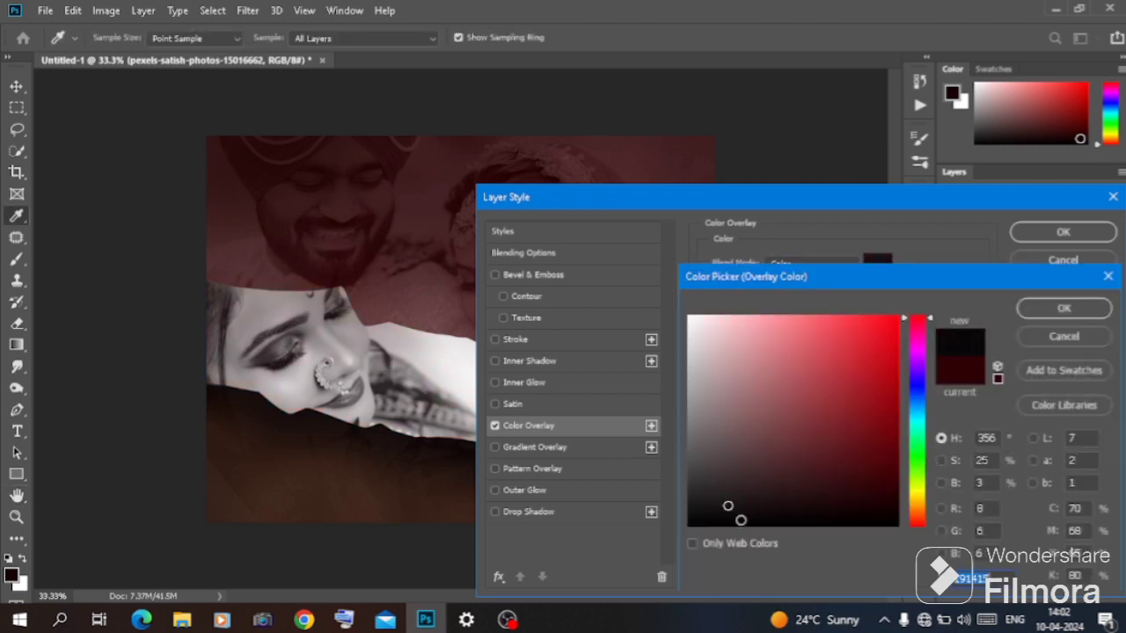
{"action": "left_click", "coordinate": [1063, 308]}
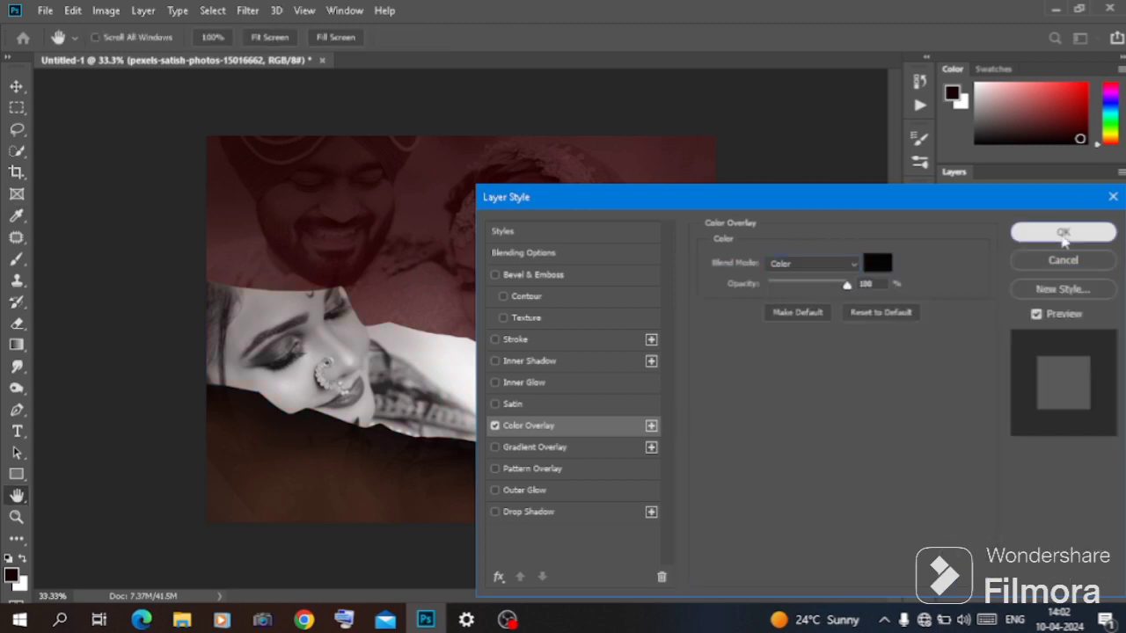
{"action": "left_click", "coordinate": [1062, 231]}
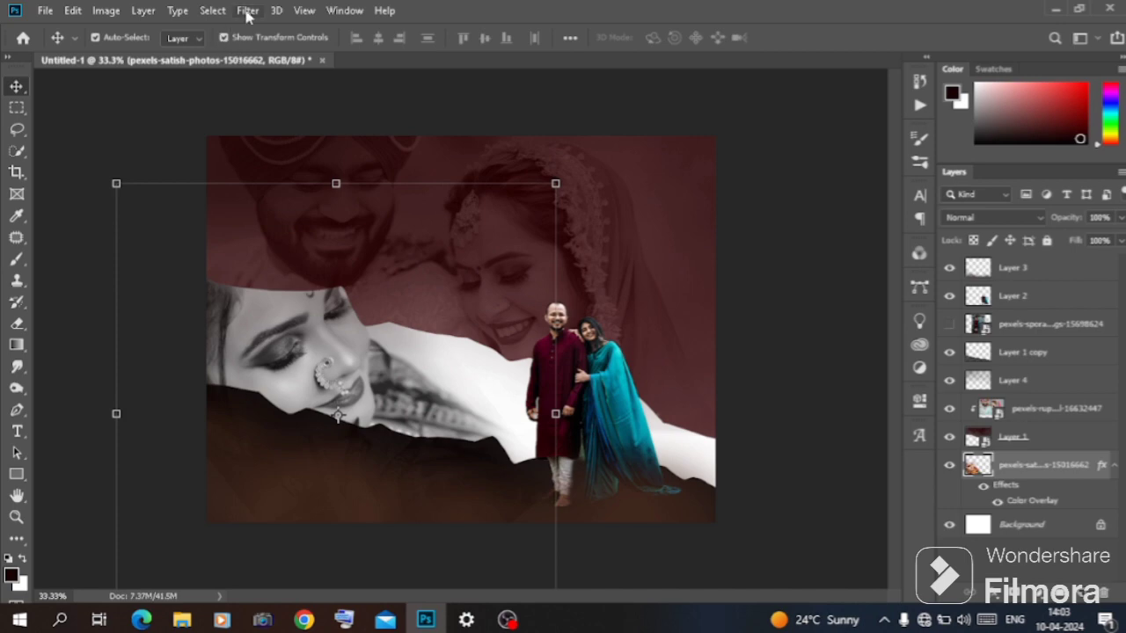
Raise the bride portrait's Clarity with the Camera Raw filter and deselect the layer
{"action": "left_click", "coordinate": [247, 11]}
{"action": "left_click", "coordinate": [313, 124]}
{"action": "scroll", "coordinate": [962, 479], "scroll_direction": "down", "scroll_amount": 5}
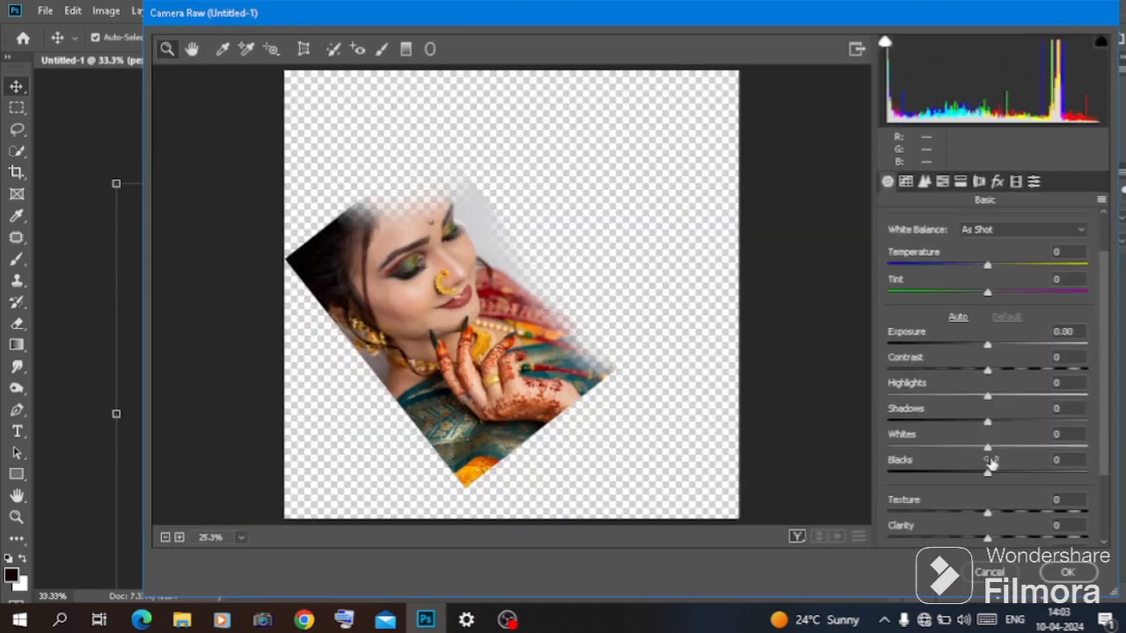
{"action": "left_click", "coordinate": [1041, 442]}
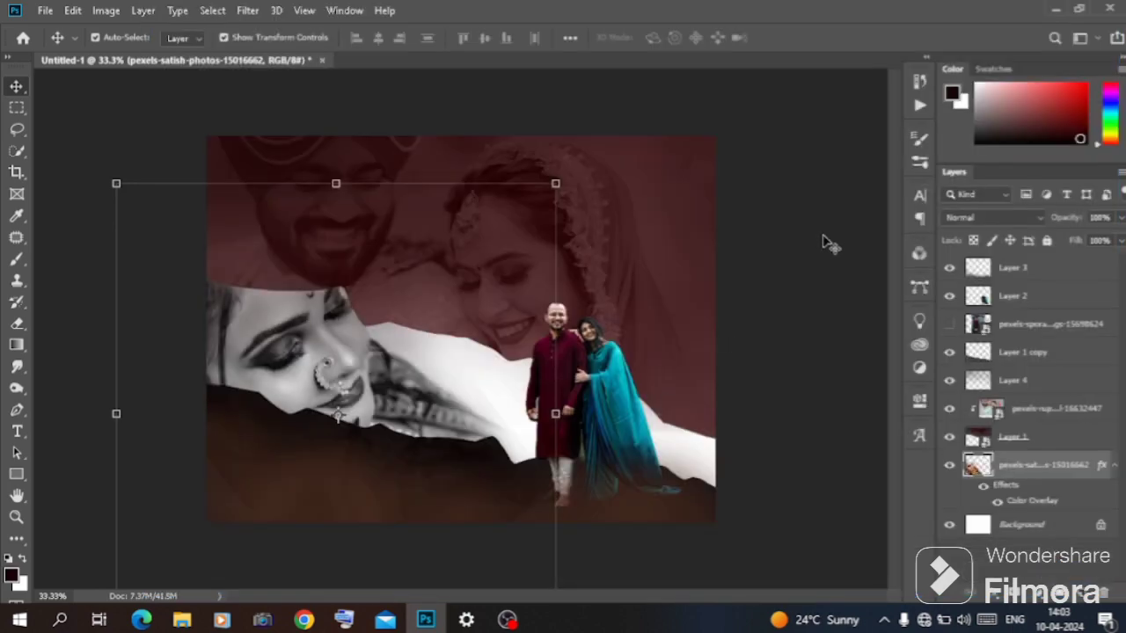
{"action": "left_click", "coordinate": [827, 241]}
{"action": "key", "text": "ctrl+plus"}
{"action": "key", "text": "ctrl+plus"}
{"action": "key", "text": "ctrl+minus"}
{"action": "key", "text": "ctrl+minus"}
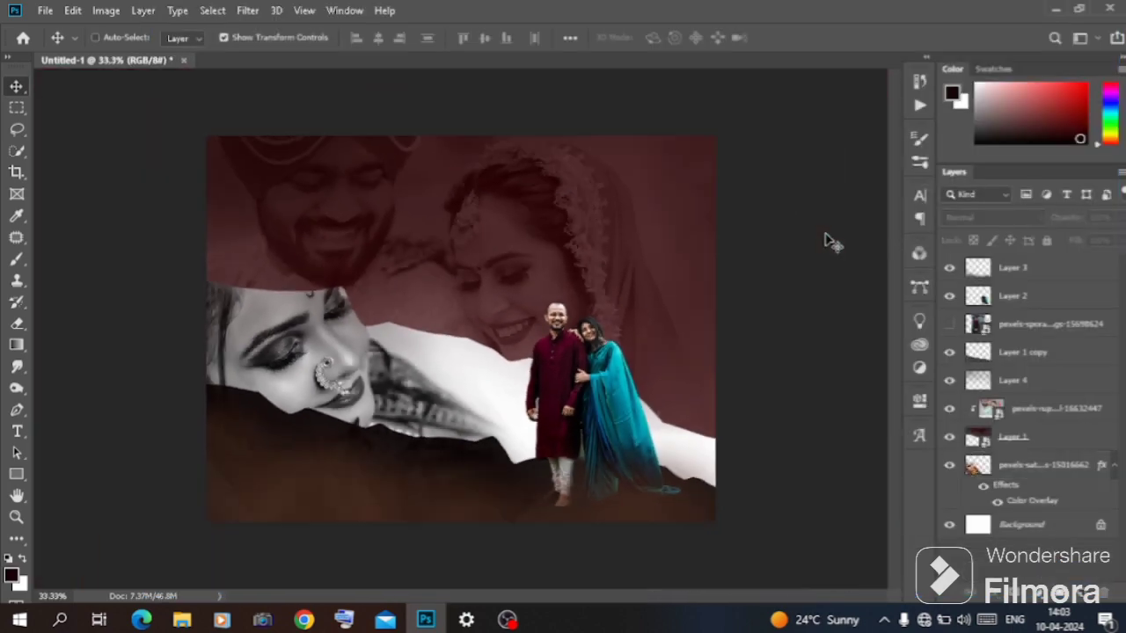
{"action": "key", "text": "ctrl+plus"}
{"action": "key", "text": "ctrl+minus"}
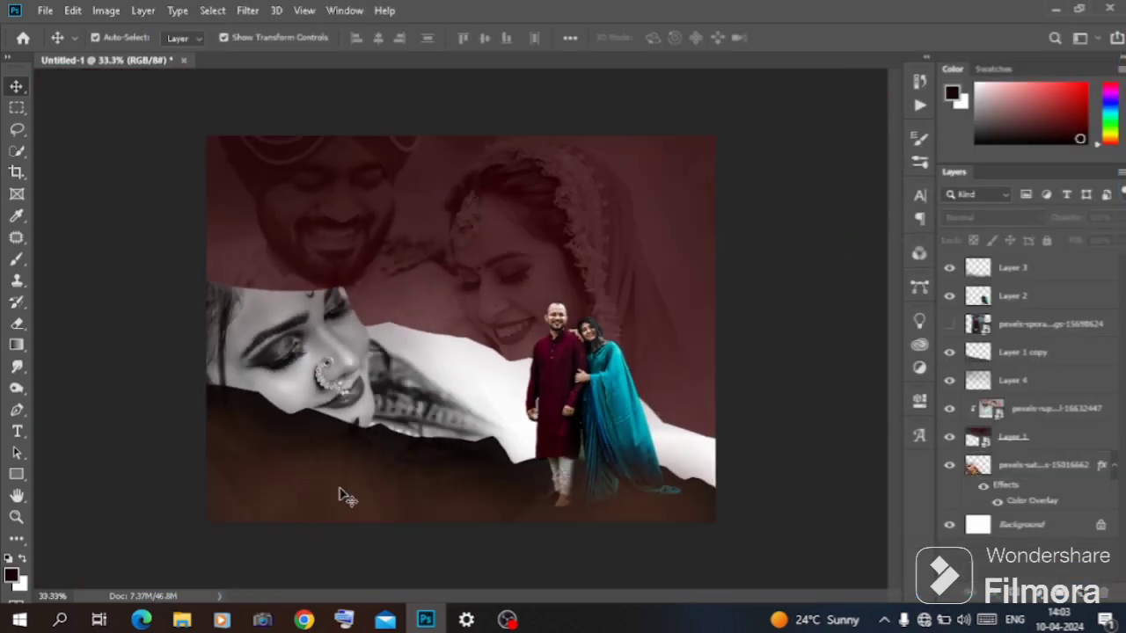
{"action": "left_click", "coordinate": [181, 620]}
{"action": "scroll", "coordinate": [209, 403], "scroll_direction": "down", "scroll_amount": 10}
{"action": "scroll", "coordinate": [210, 403], "scroll_direction": "down", "scroll_amount": 10}
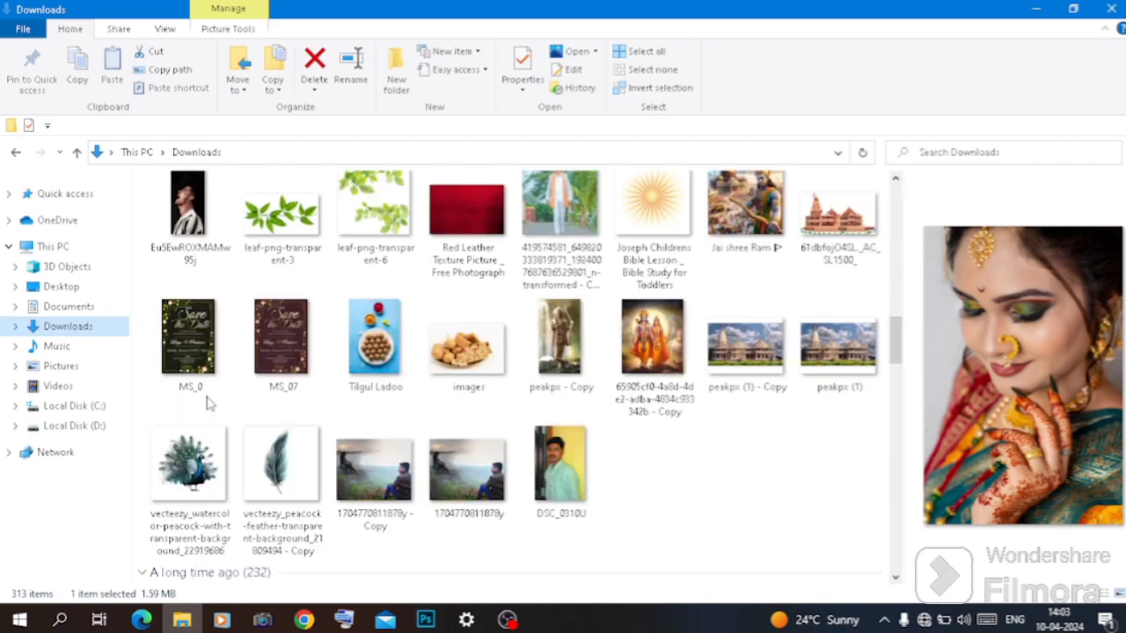
{"action": "scroll", "coordinate": [210, 402], "scroll_direction": "down", "scroll_amount": 4}
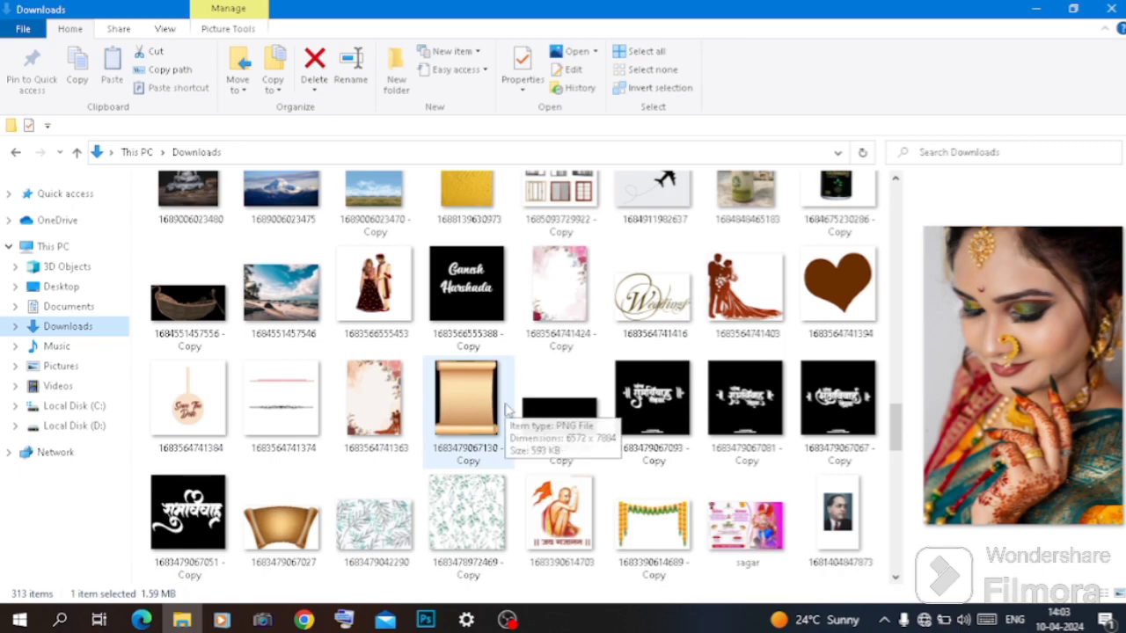
{"action": "scroll", "coordinate": [508, 409], "scroll_direction": "down", "scroll_amount": 8}
{"action": "scroll", "coordinate": [507, 408], "scroll_direction": "down", "scroll_amount": 15}
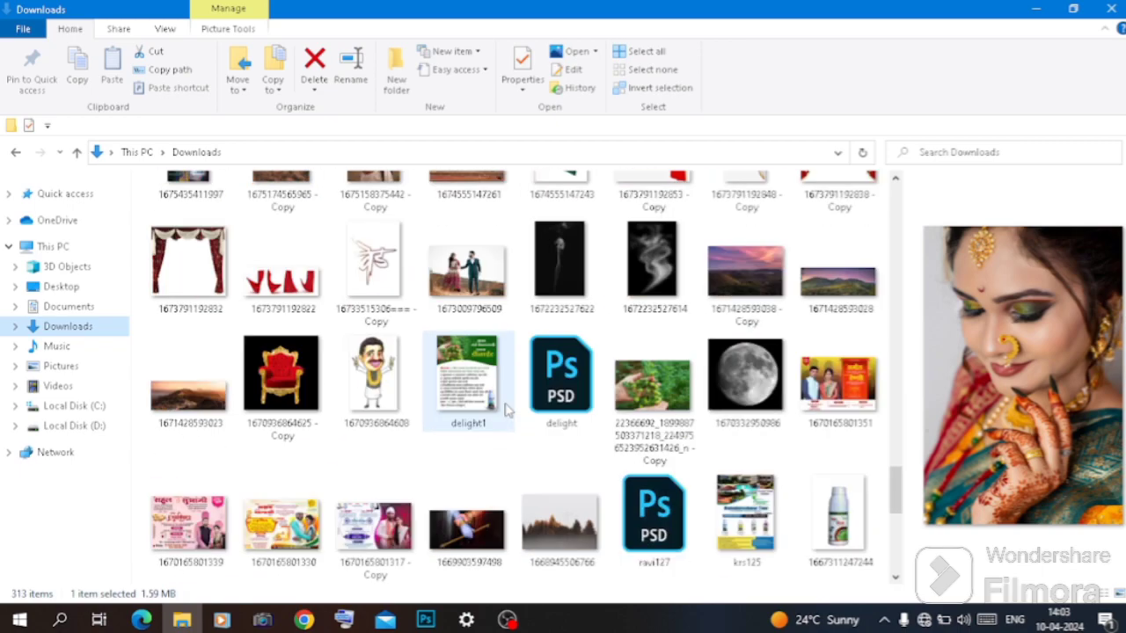
{"action": "scroll", "coordinate": [507, 409], "scroll_direction": "down", "scroll_amount": 15}
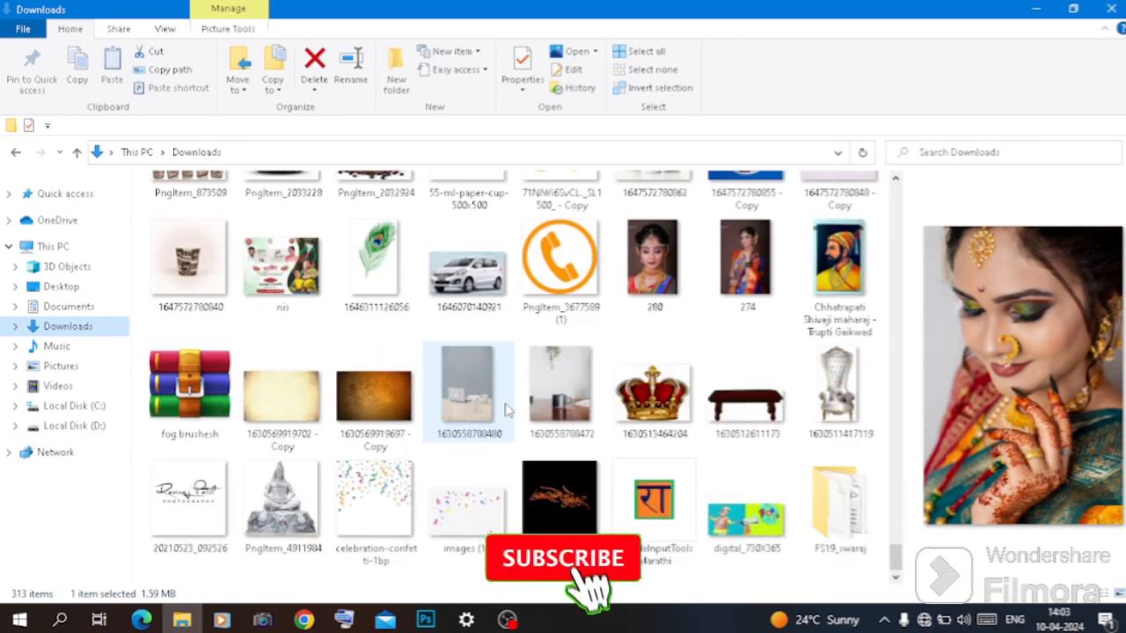
{"action": "scroll", "coordinate": [507, 409], "scroll_direction": "up", "scroll_amount": 10}
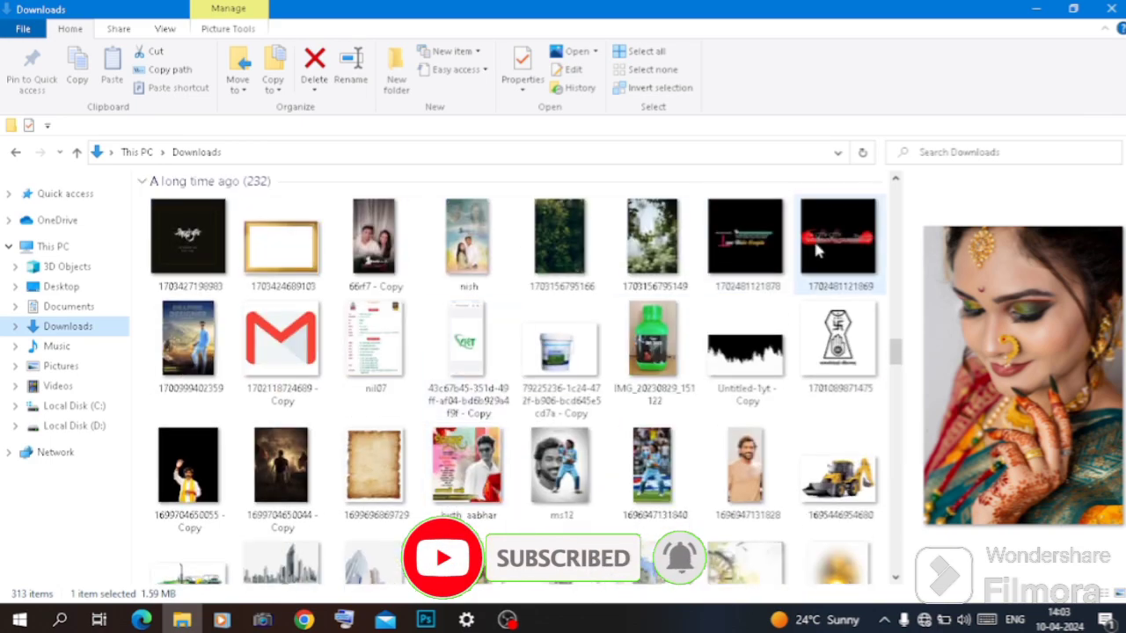
{"action": "left_click_drag", "start_coordinate": [816, 248], "coordinate": [301, 461]}
{"action": "left_click_drag", "start_coordinate": [485, 390], "coordinate": [423, 510]}
{"action": "key", "text": "Return"}
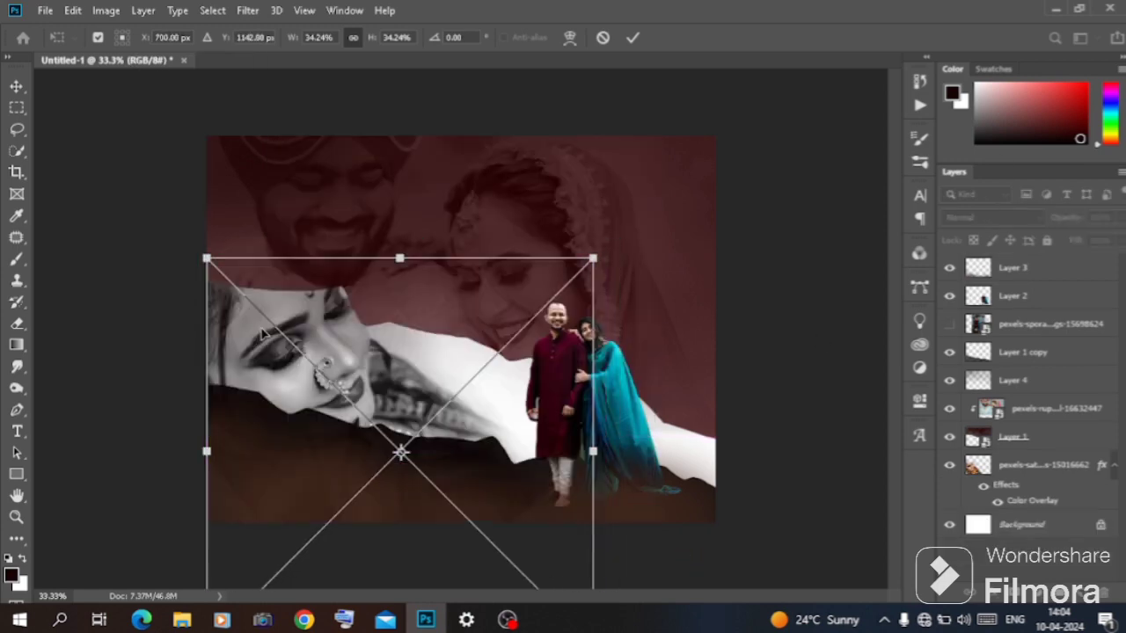
Set the text graphic's blend mode to Screen, scale it down and reposition it within the dark area below the bride portrait
{"action": "left_click", "coordinate": [994, 217]}
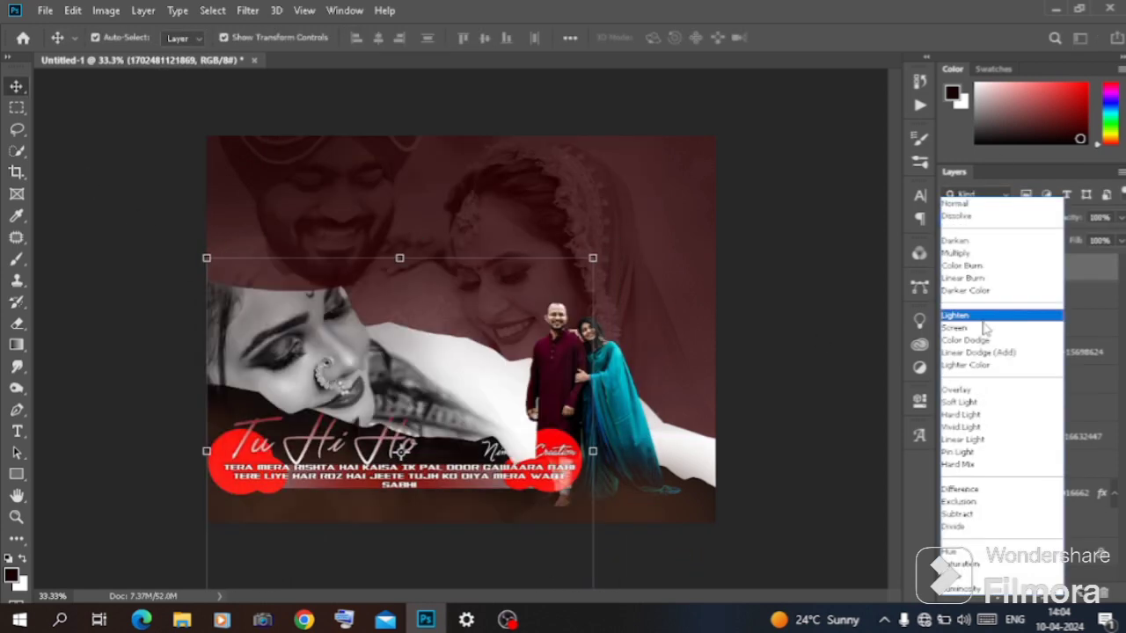
{"action": "left_click", "coordinate": [985, 328]}
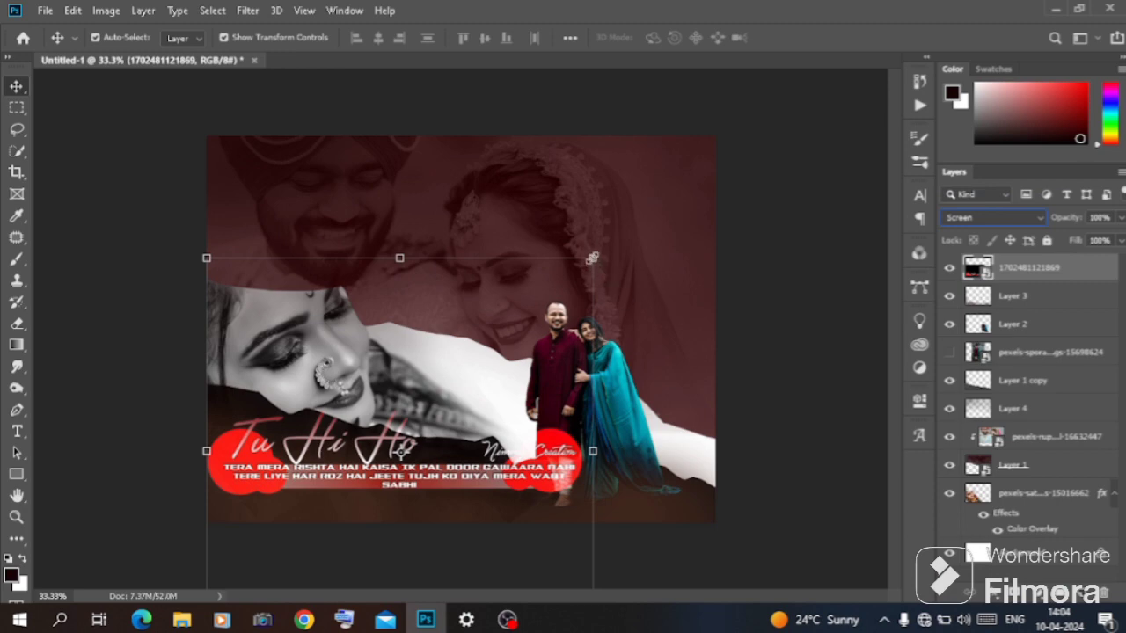
{"action": "left_click_drag", "start_coordinate": [592, 258], "coordinate": [434, 361]}
{"action": "left_click_drag", "start_coordinate": [435, 515], "coordinate": [465, 468]}
{"action": "key", "text": "Return"}
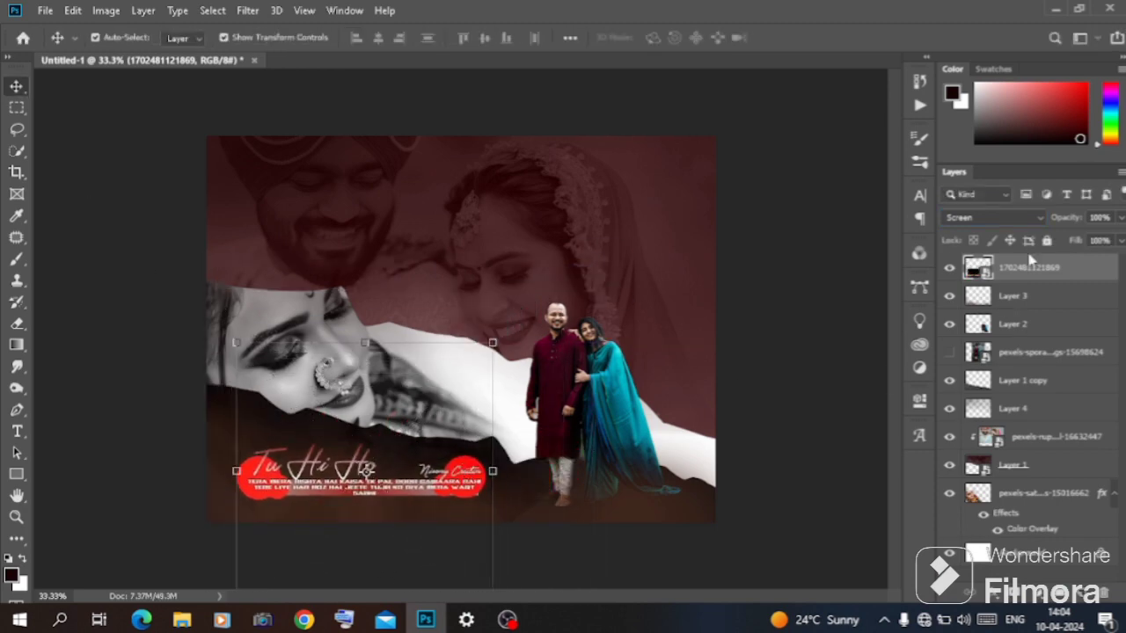
Change the text graphic's blend mode to Lighter Color and deselect the layer
{"action": "left_click", "coordinate": [1008, 219]}
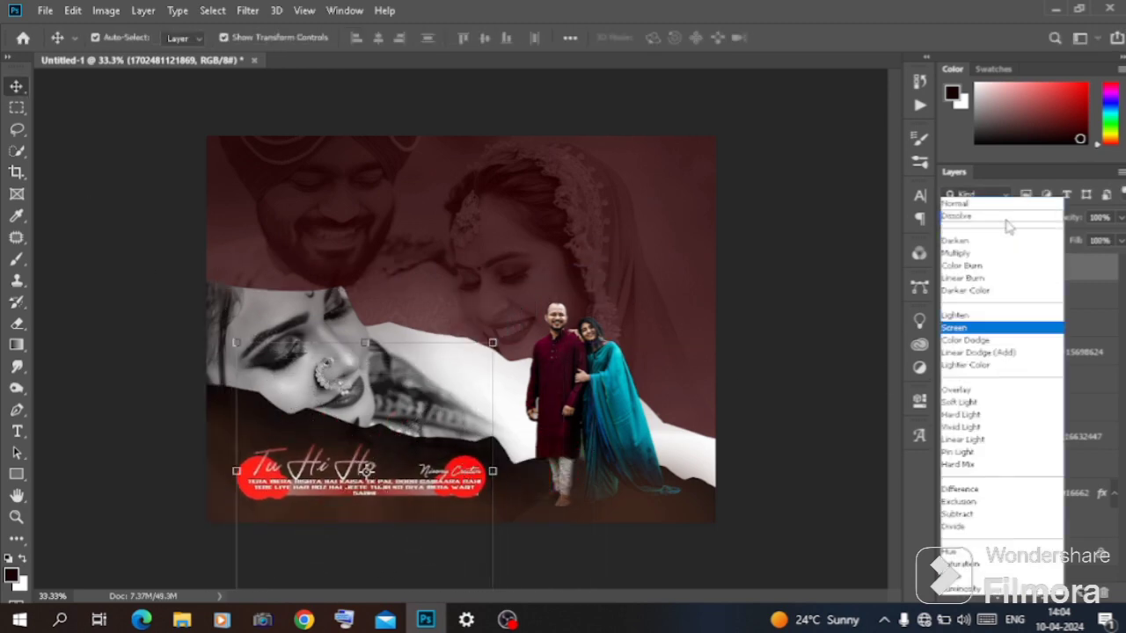
{"action": "left_click", "coordinate": [978, 368]}
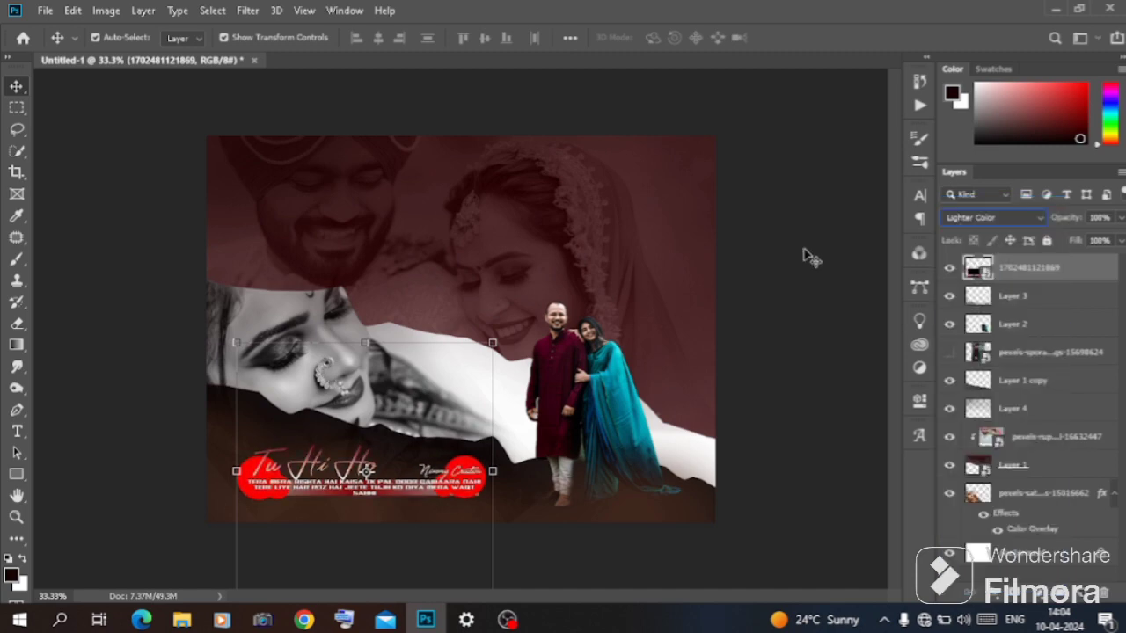
{"action": "left_click", "coordinate": [783, 405]}
Add a new empty layer directly beneath the standing couple cutout
{"action": "key", "text": "ctrl+plus"}
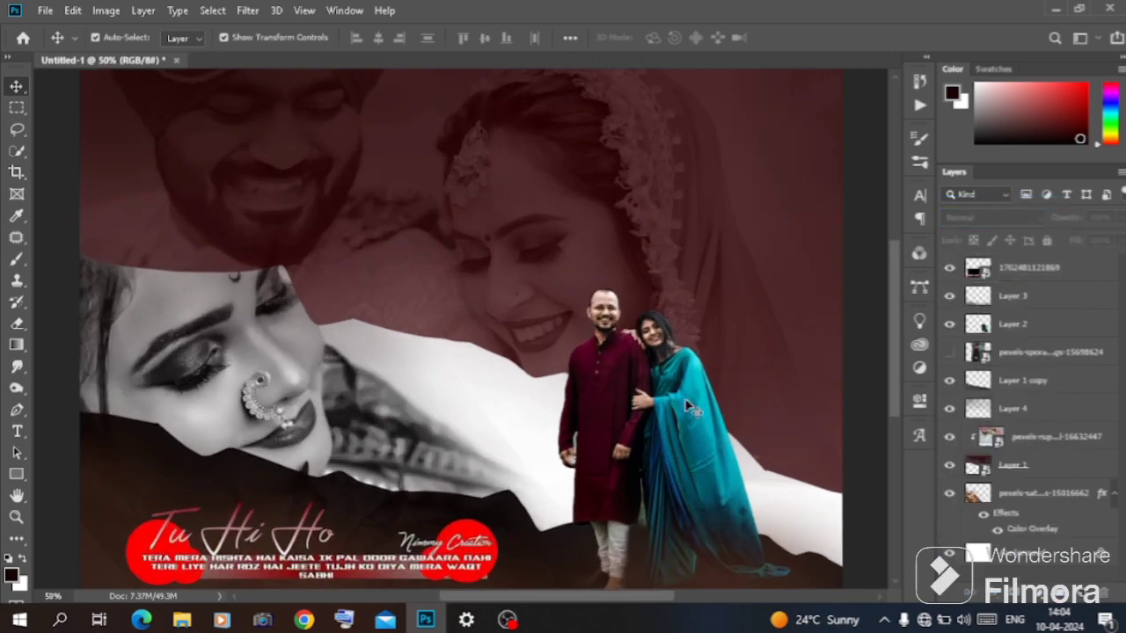
{"action": "left_click", "coordinate": [691, 408]}
{"action": "left_click", "coordinate": [1081, 592]}
{"action": "left_click_drag", "start_coordinate": [1022, 328], "coordinate": [1023, 366]}
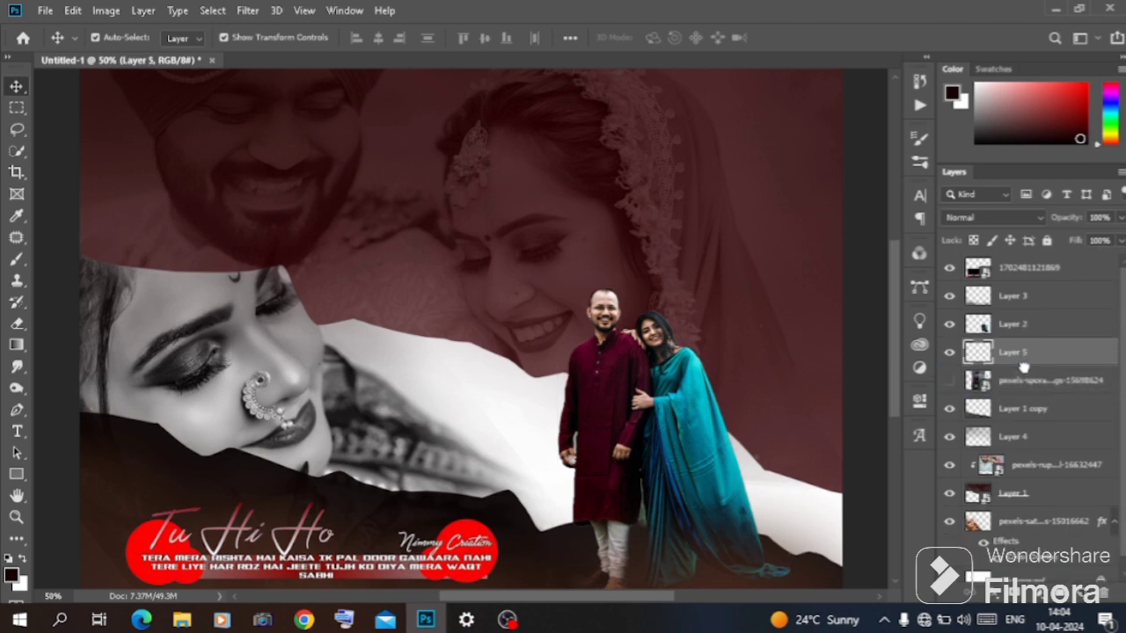
Paint soft white glows behind both heads of the standing couple with a 177 px round brush at 31% hardness and 58% opacity
{"action": "left_click", "coordinate": [17, 259]}
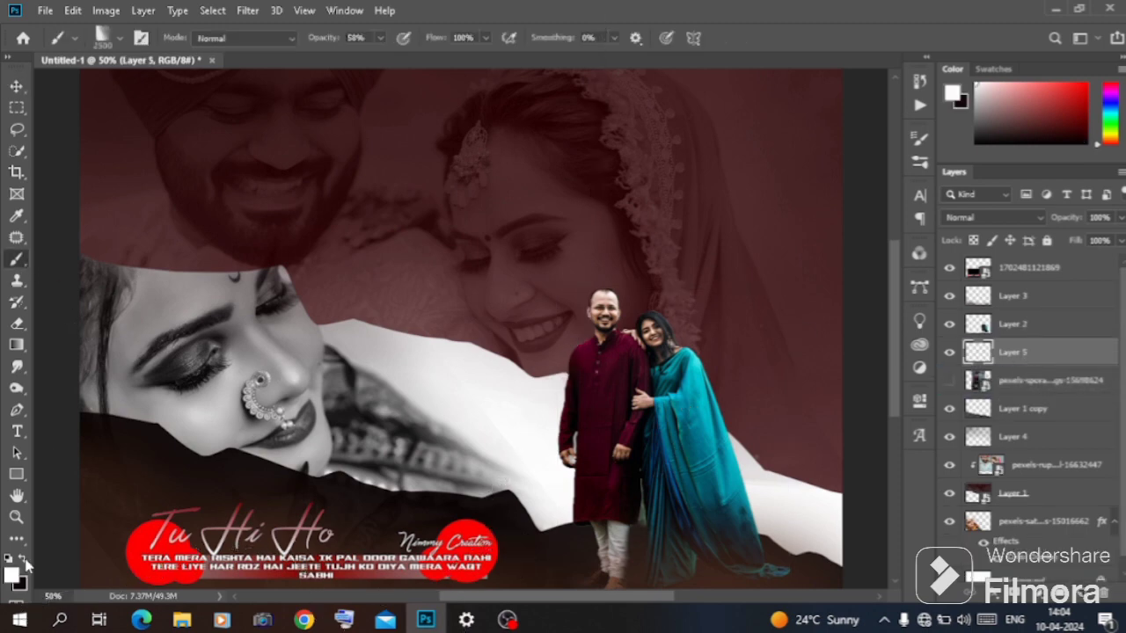
{"action": "right_click", "coordinate": [393, 284]}
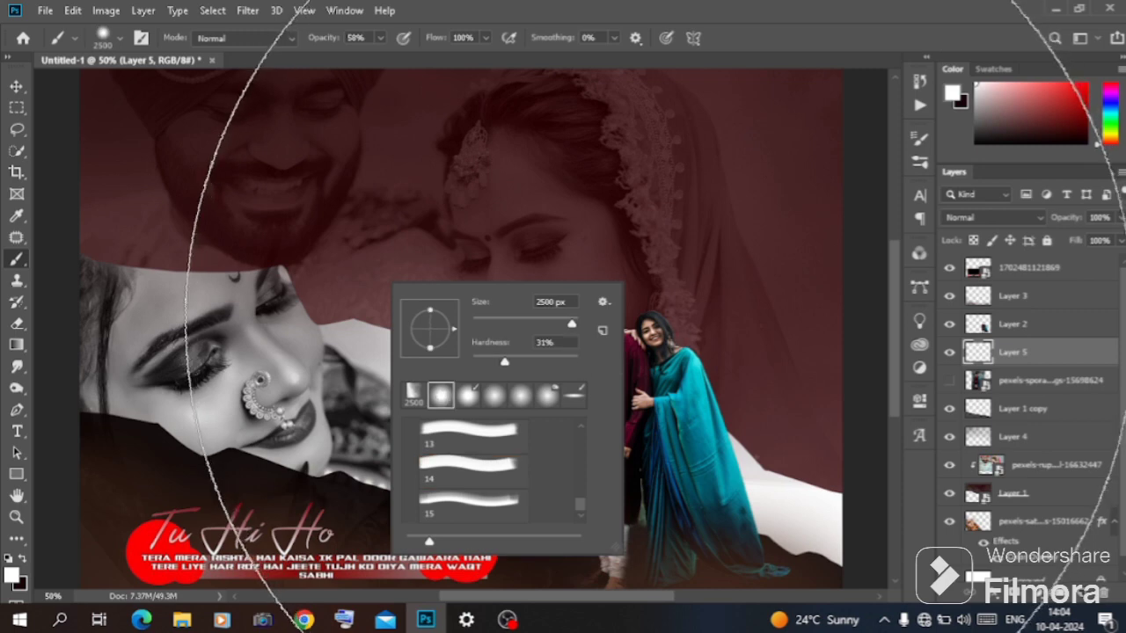
{"action": "left_click_drag", "start_coordinate": [572, 323], "coordinate": [545, 323]}
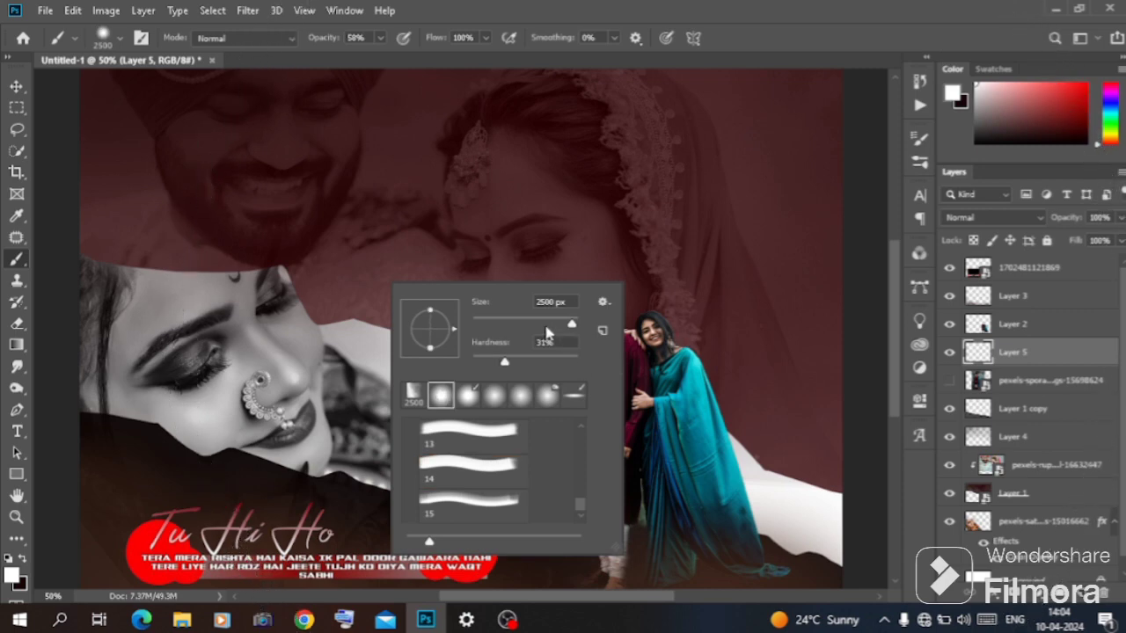
{"action": "left_click", "coordinate": [658, 328]}
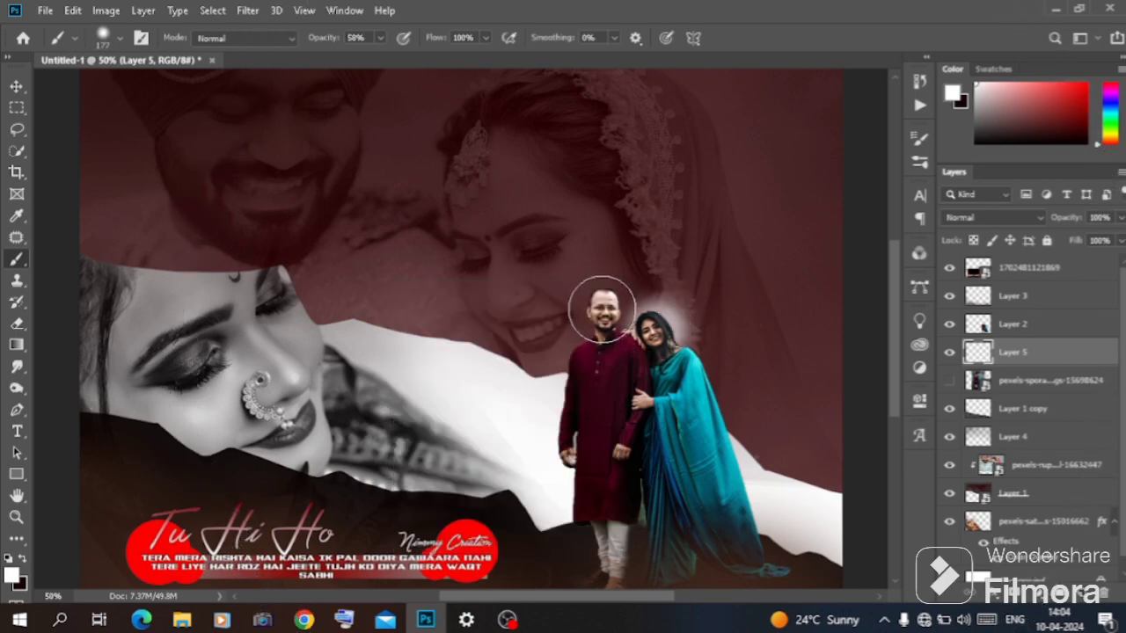
{"action": "left_click", "coordinate": [601, 309]}
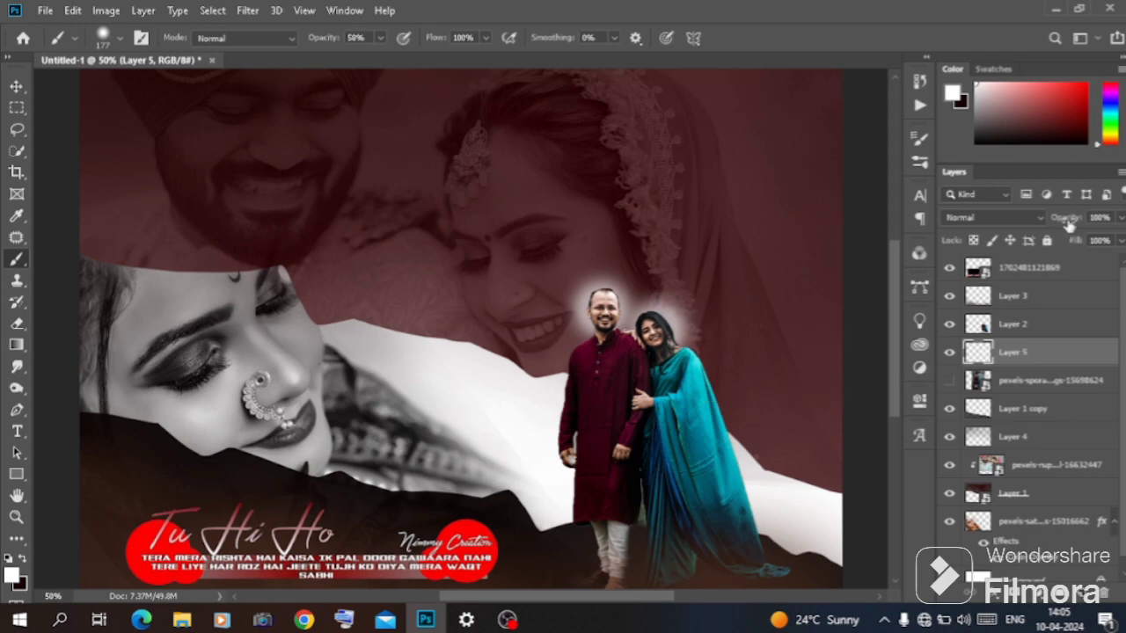
Lower the white glow layer's opacity to 54% and switch back to the Move tool
{"action": "left_click_drag", "start_coordinate": [1069, 226], "coordinate": [1029, 230]}
{"action": "key", "text": "ctrl+minus"}
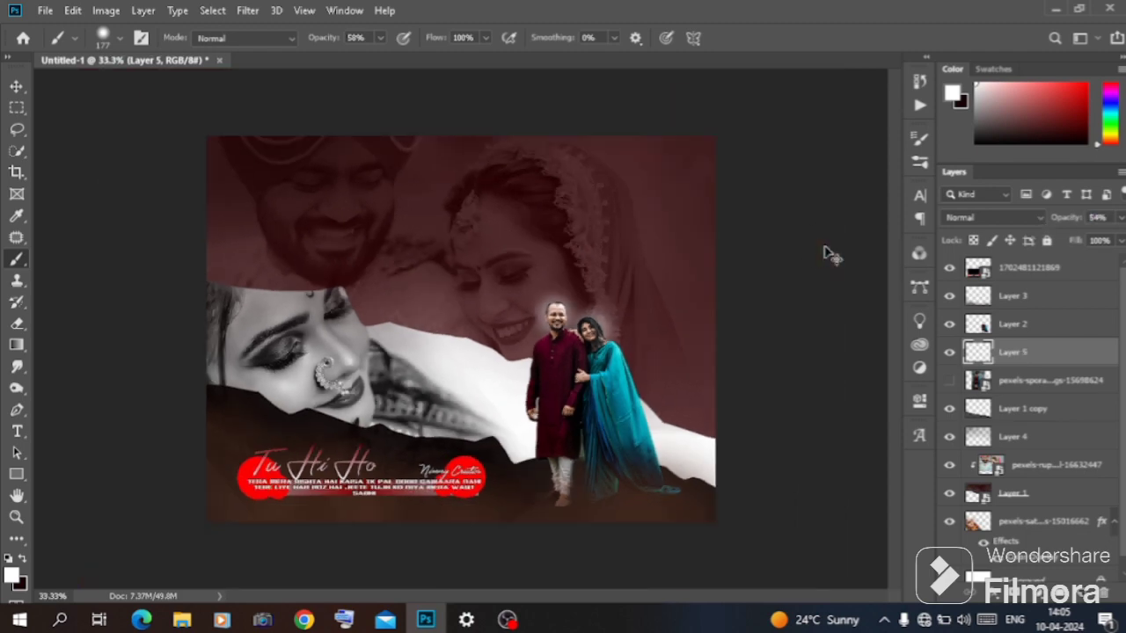
{"action": "key", "text": "v"}
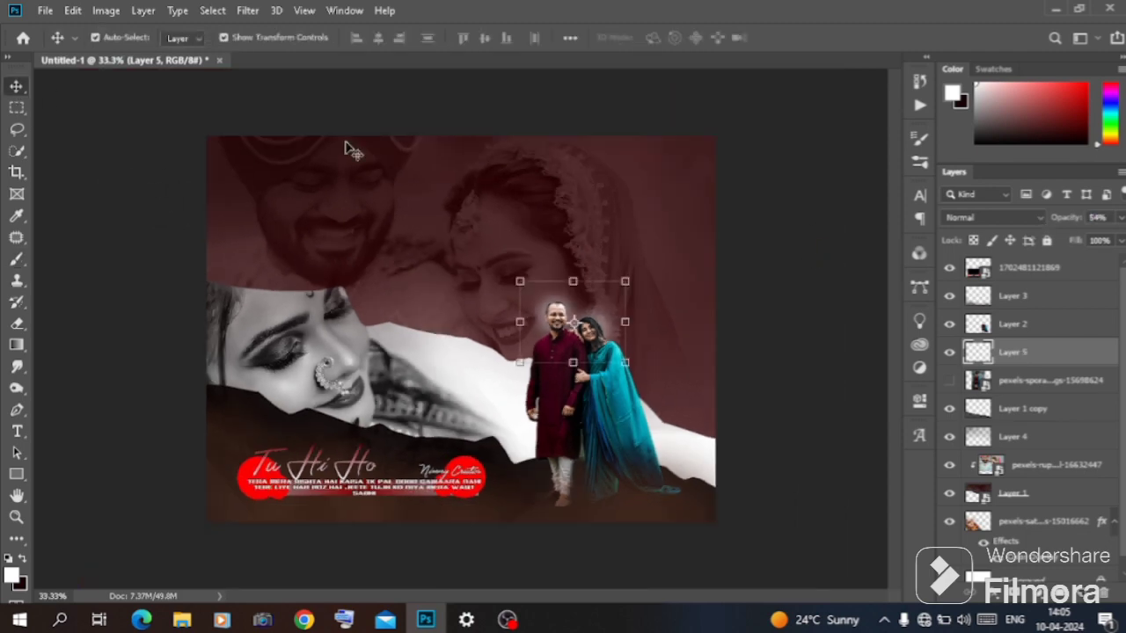
Add a Color Lookup adjustment layer above Layer 1 copy and load the 2Strip.look 3DLUT file
{"action": "left_click", "coordinate": [1024, 408]}
{"action": "left_click", "coordinate": [1046, 588]}
{"action": "left_click", "coordinate": [1011, 508]}
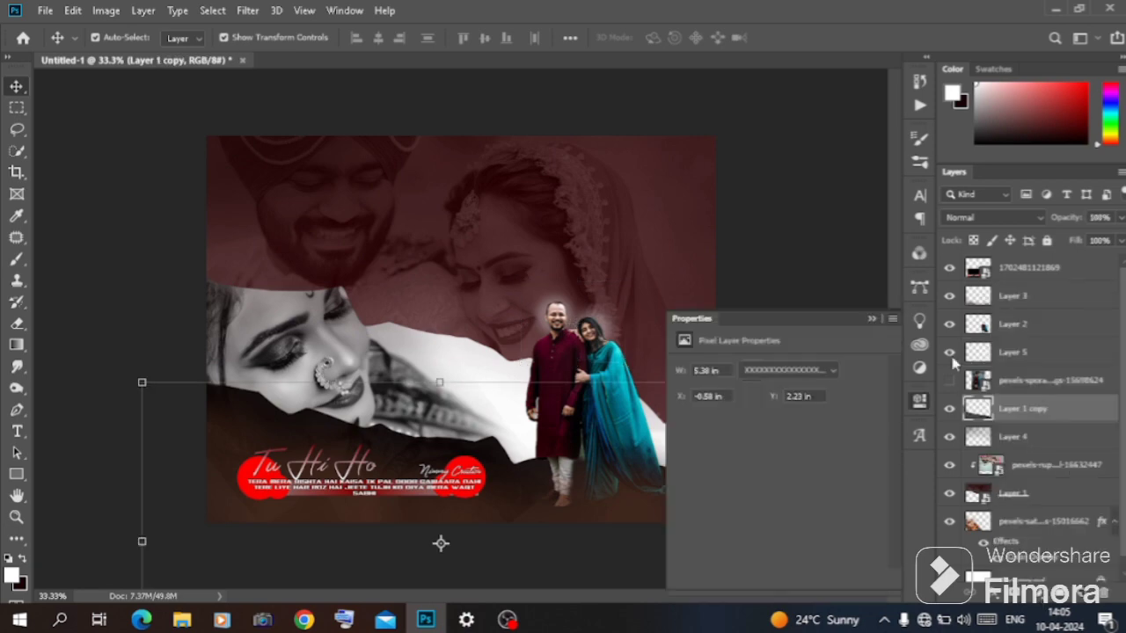
{"action": "left_click", "coordinate": [814, 373]}
{"action": "left_click", "coordinate": [794, 60]}
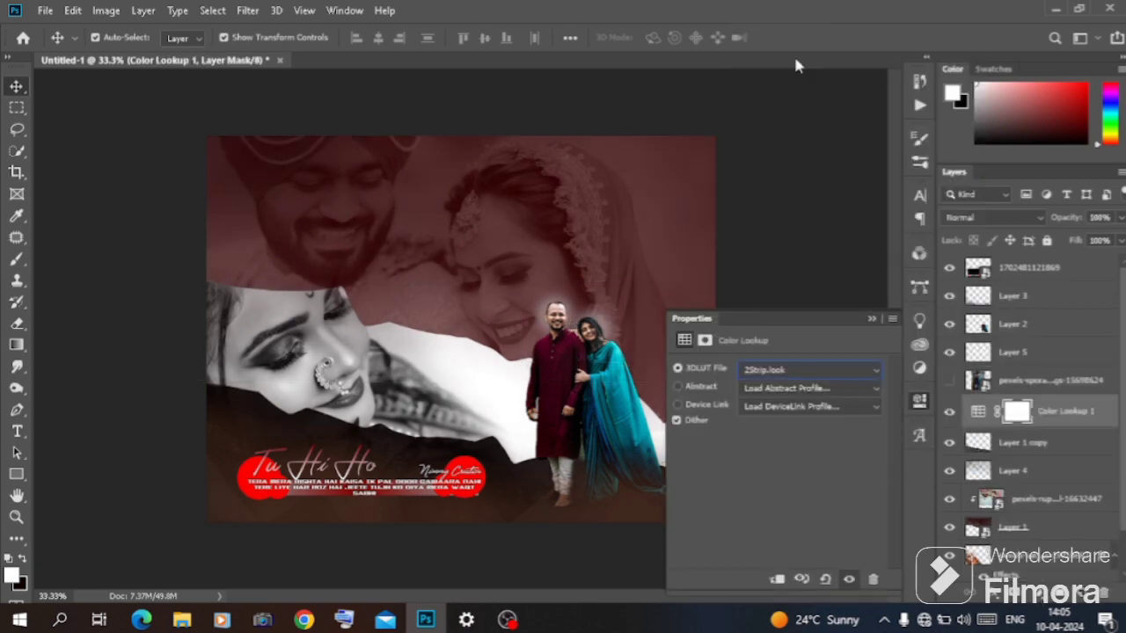
Preview successive 3DLUT presets for the Color Lookup adjustment and settle on TensionGreen.3DL
{"action": "key", "text": "Down"}
{"action": "key", "text": "Down"}
{"action": "key", "text": "Down"}
{"action": "key", "text": "Down"}
{"action": "key", "text": "Down"}
{"action": "key", "text": "Down"}
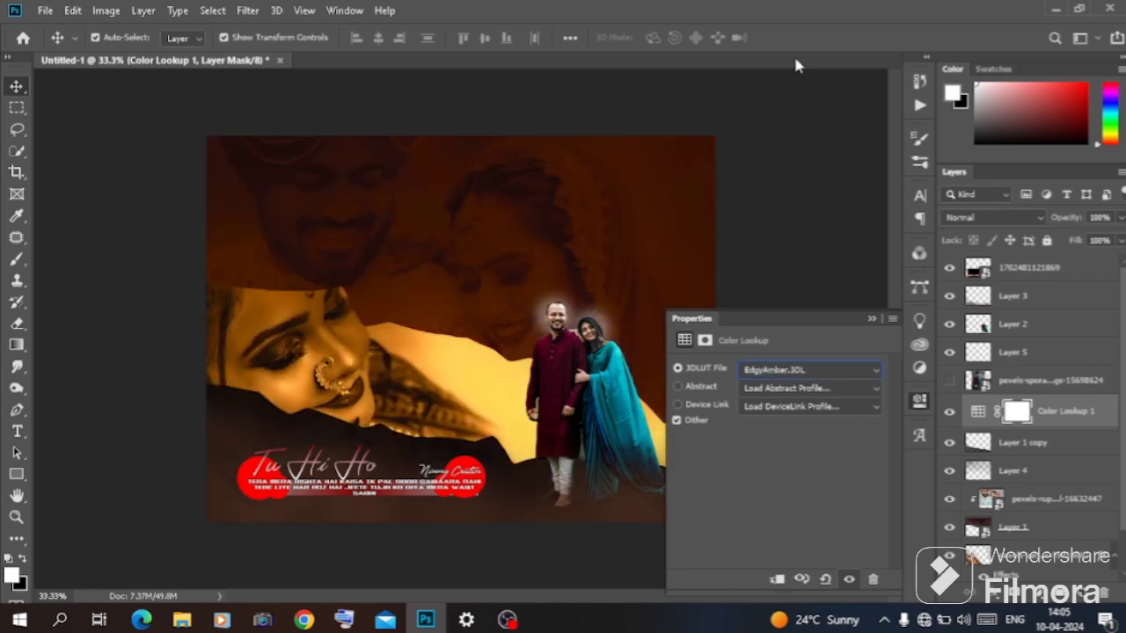
{"action": "key", "text": "Down"}
{"action": "key", "text": "Down"}
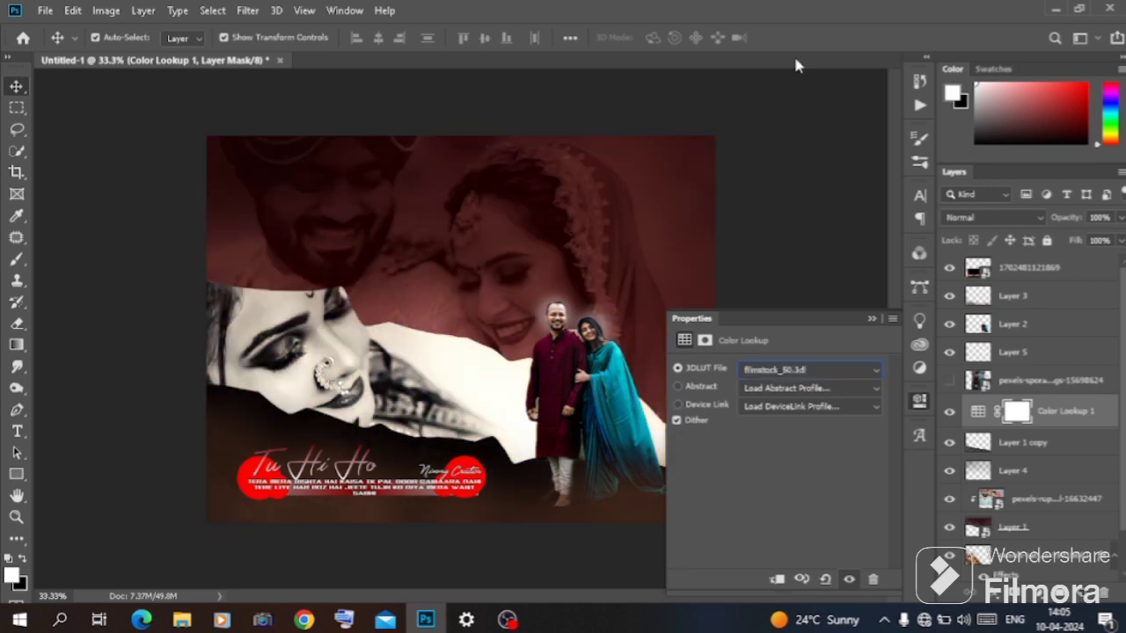
{"action": "key", "text": "Down"}
{"action": "key", "text": "Down"}
{"action": "key", "text": "Down"}
{"action": "key", "text": "Down"}
{"action": "key", "text": "Down"}
{"action": "key", "text": "Down"}
{"action": "key", "text": "Down"}
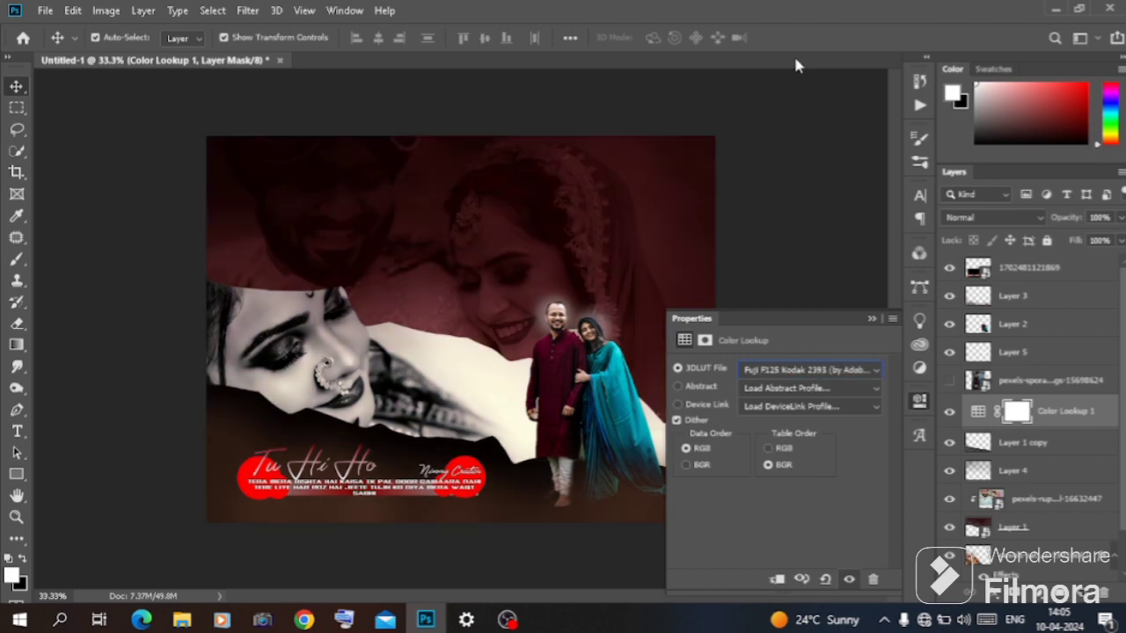
{"action": "key", "text": "Down"}
{"action": "key", "text": "Down"}
{"action": "key", "text": "Down"}
{"action": "key", "text": "Down"}
{"action": "key", "text": "Down"}
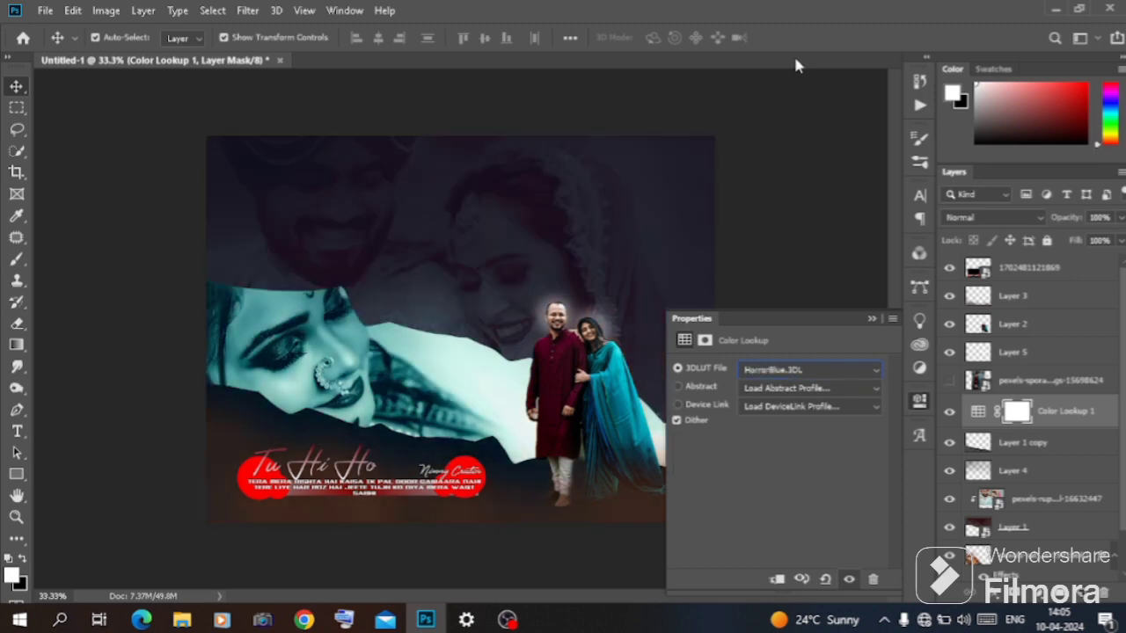
{"action": "key", "text": "Down"}
{"action": "key", "text": "Down"}
{"action": "key", "text": "Down"}
{"action": "key", "text": "Down"}
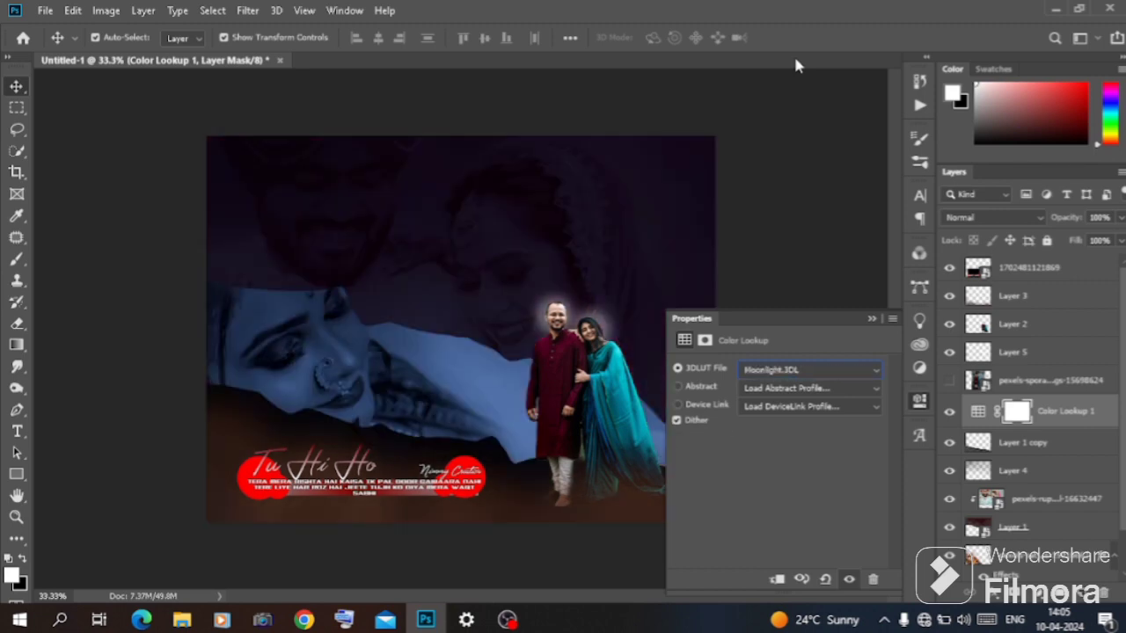
{"action": "key", "text": "Down"}
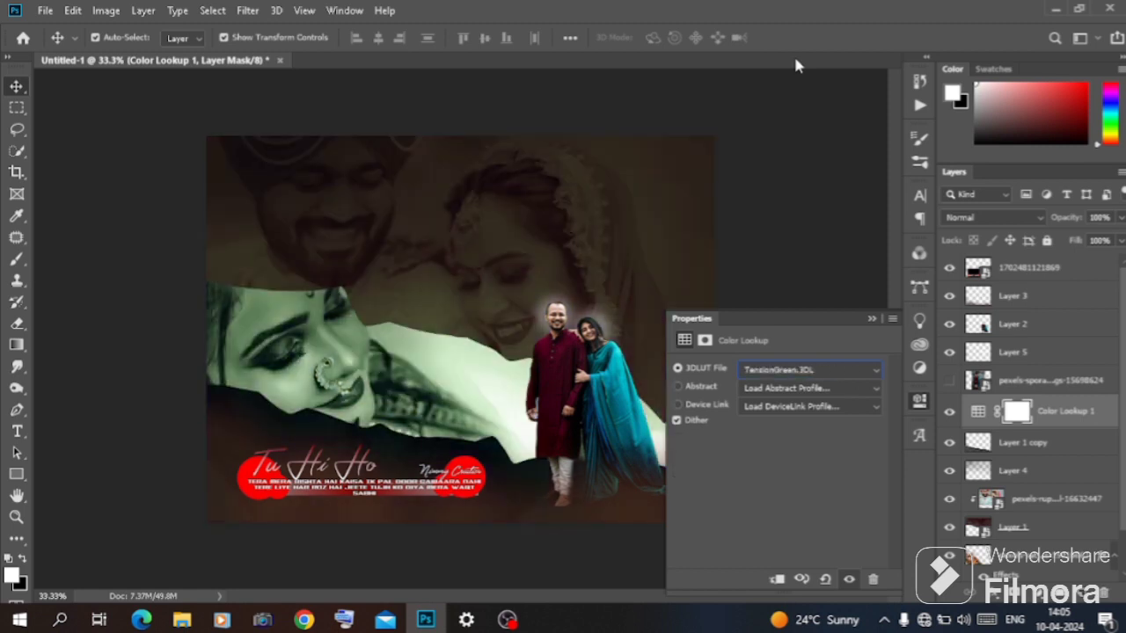
{"action": "left_click", "coordinate": [870, 320]}
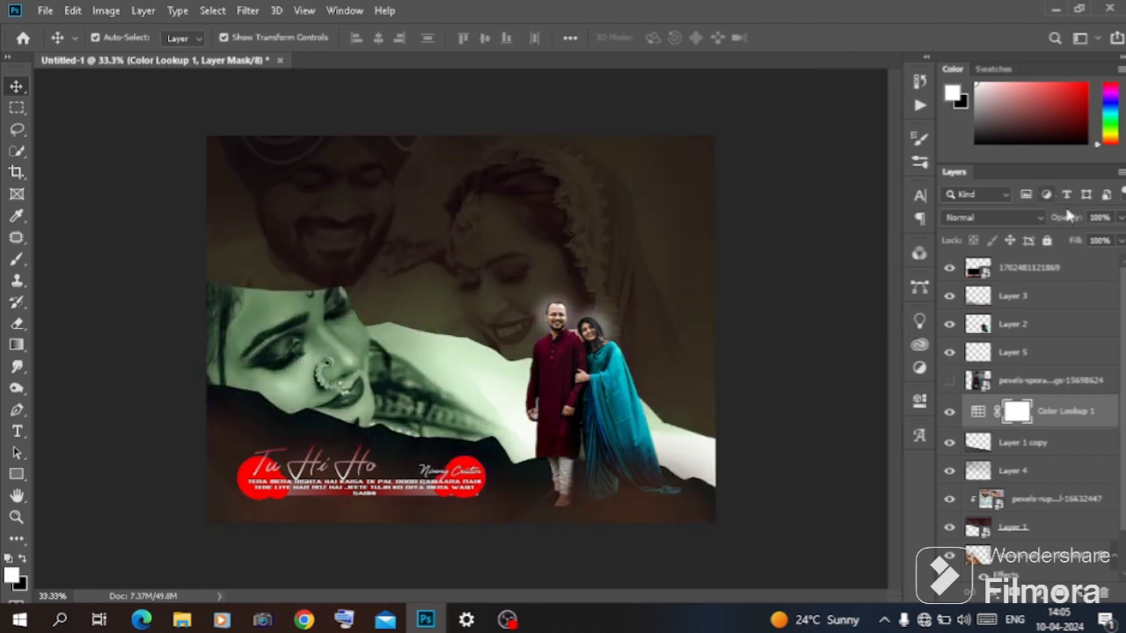
Raise the faded couple close-up's opacity to 68% and move the dark shading of Layer 4 slightly upward
{"action": "left_click", "coordinate": [1047, 505]}
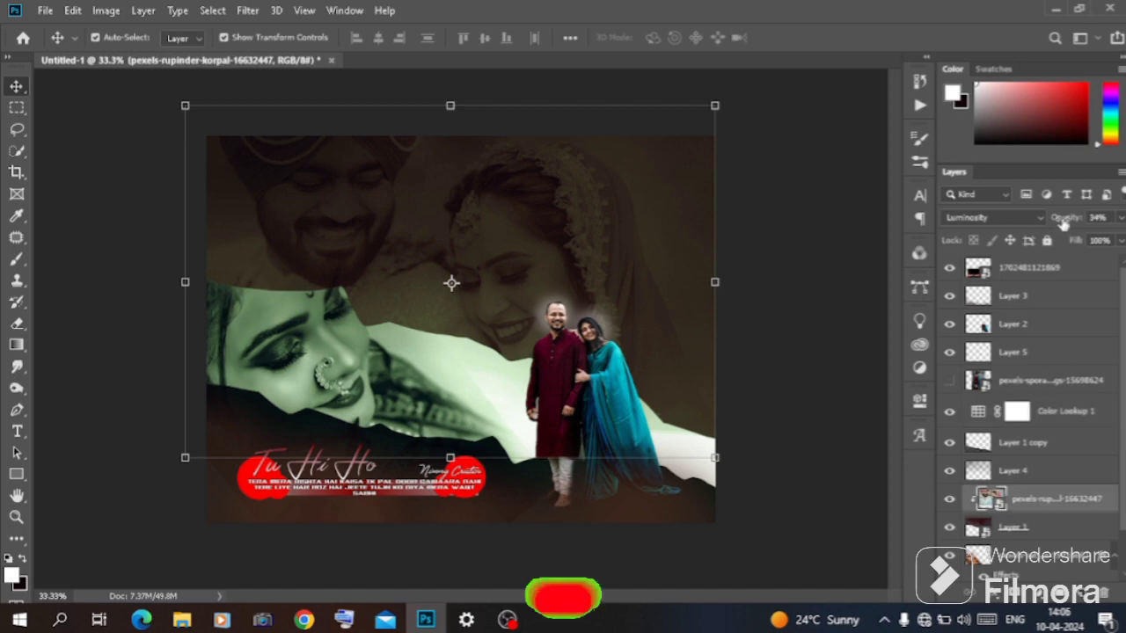
{"action": "left_click_drag", "start_coordinate": [1063, 221], "coordinate": [1099, 263]}
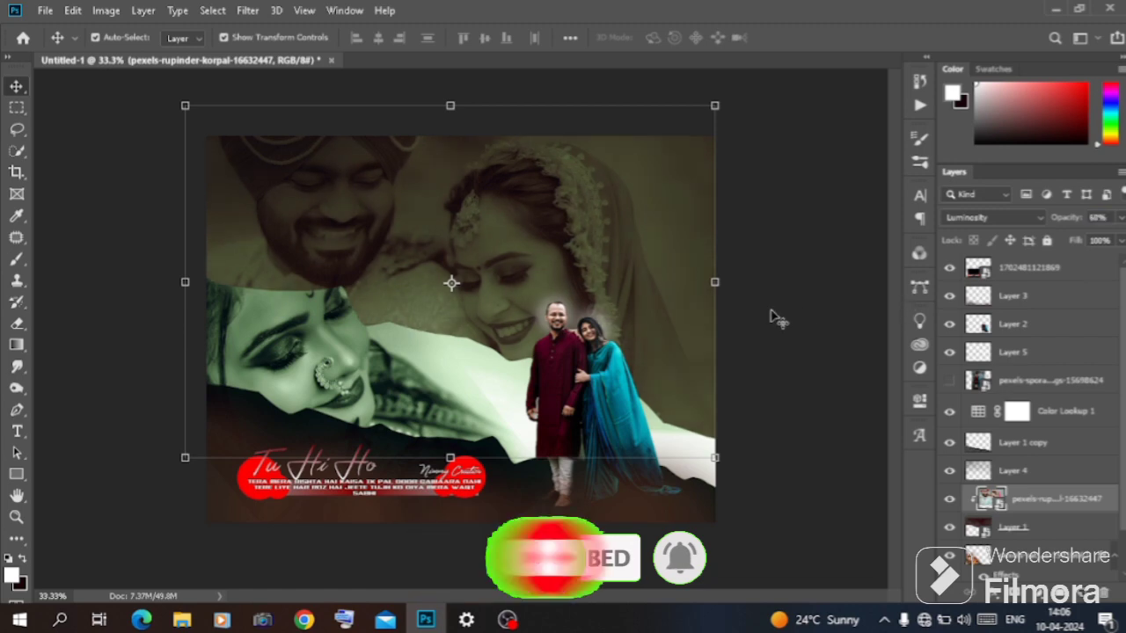
{"action": "left_click", "coordinate": [568, 338]}
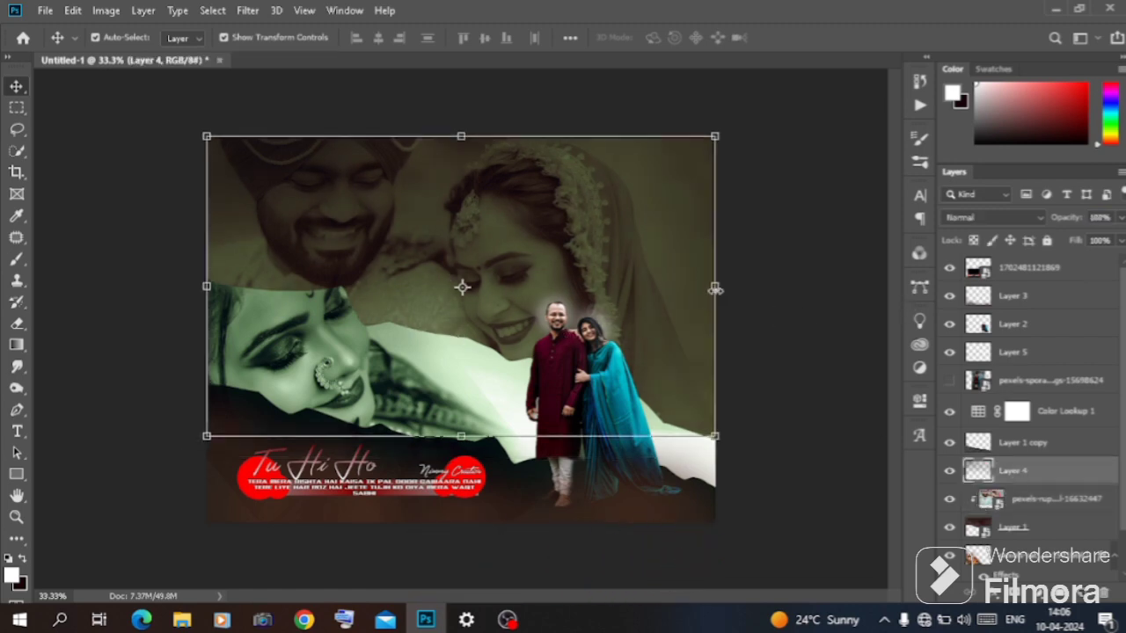
{"action": "left_click_drag", "start_coordinate": [437, 384], "coordinate": [435, 352]}
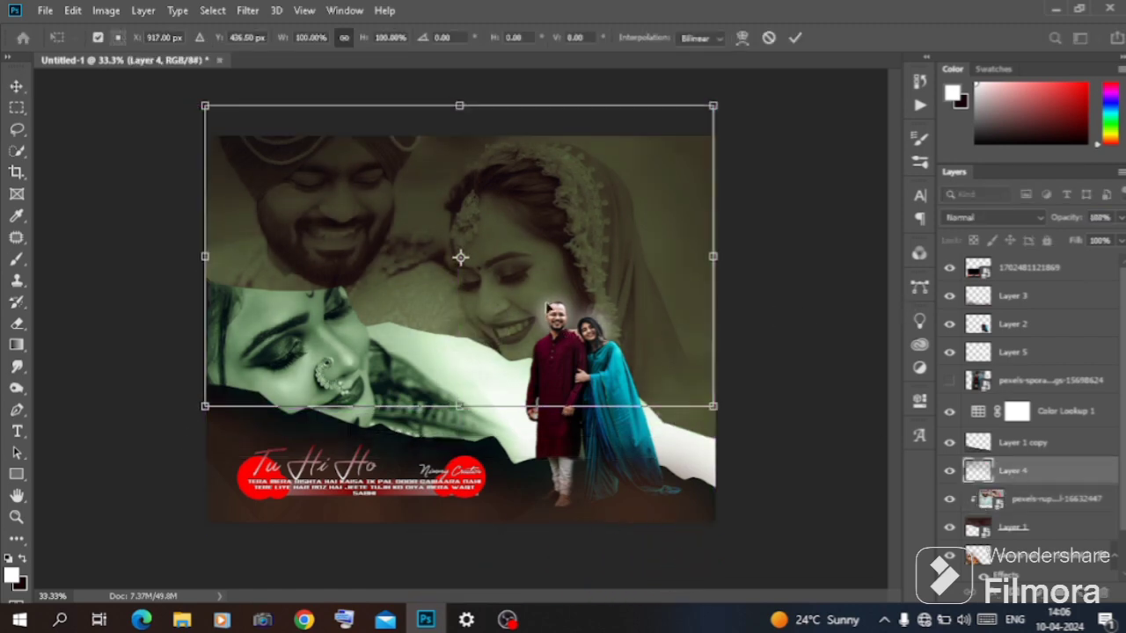
{"action": "key", "text": "Return"}
{"action": "left_click", "coordinate": [824, 317]}
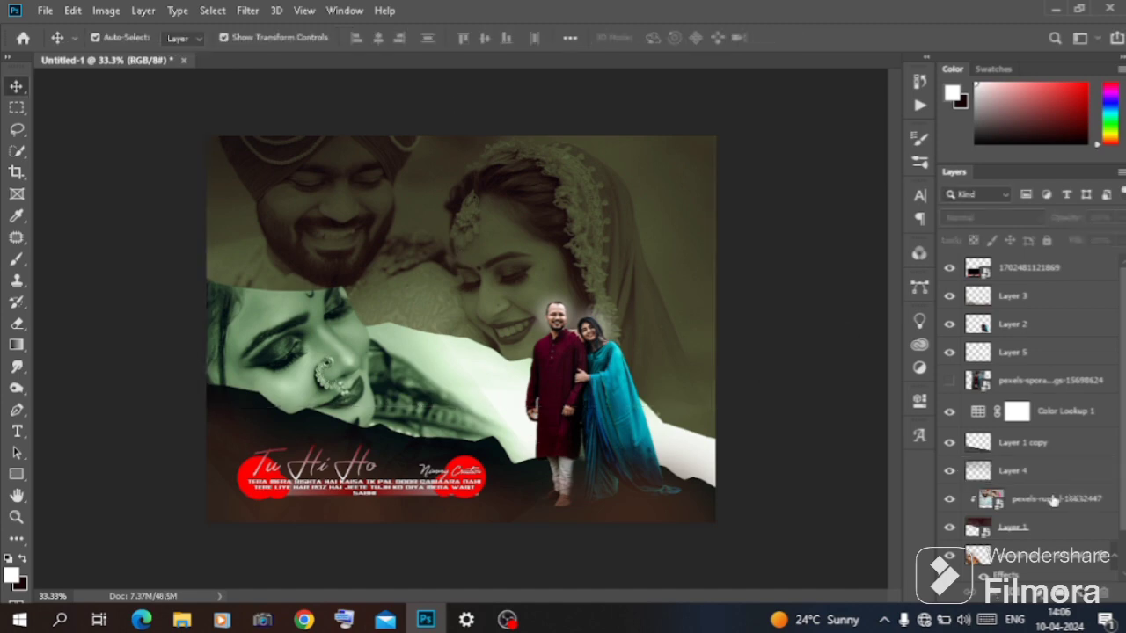
Add a second Color Lookup adjustment directly above Layer 1 copy and set its 3DLUT file to FoggyNight.3DL
{"action": "left_click", "coordinate": [1028, 447]}
{"action": "left_click", "coordinate": [1040, 595]}
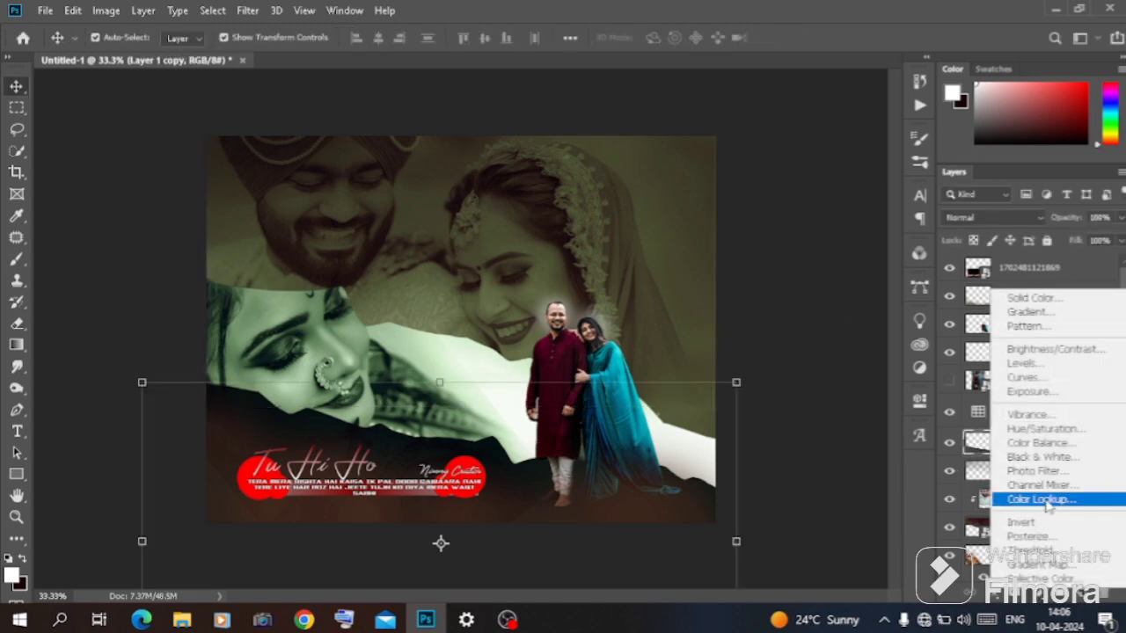
{"action": "left_click", "coordinate": [1051, 500]}
{"action": "left_click", "coordinate": [809, 370]}
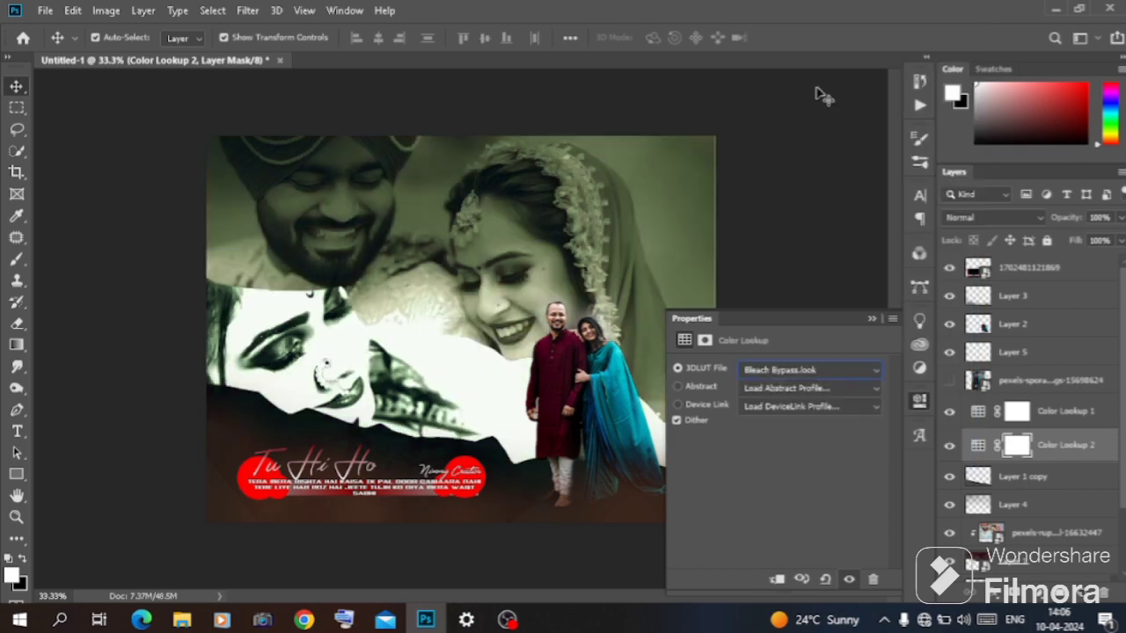
{"action": "left_click", "coordinate": [816, 91]}
{"action": "key", "text": "Down"}
{"action": "key", "text": "Down"}
{"action": "key", "text": "Down"}
{"action": "key", "text": "Down"}
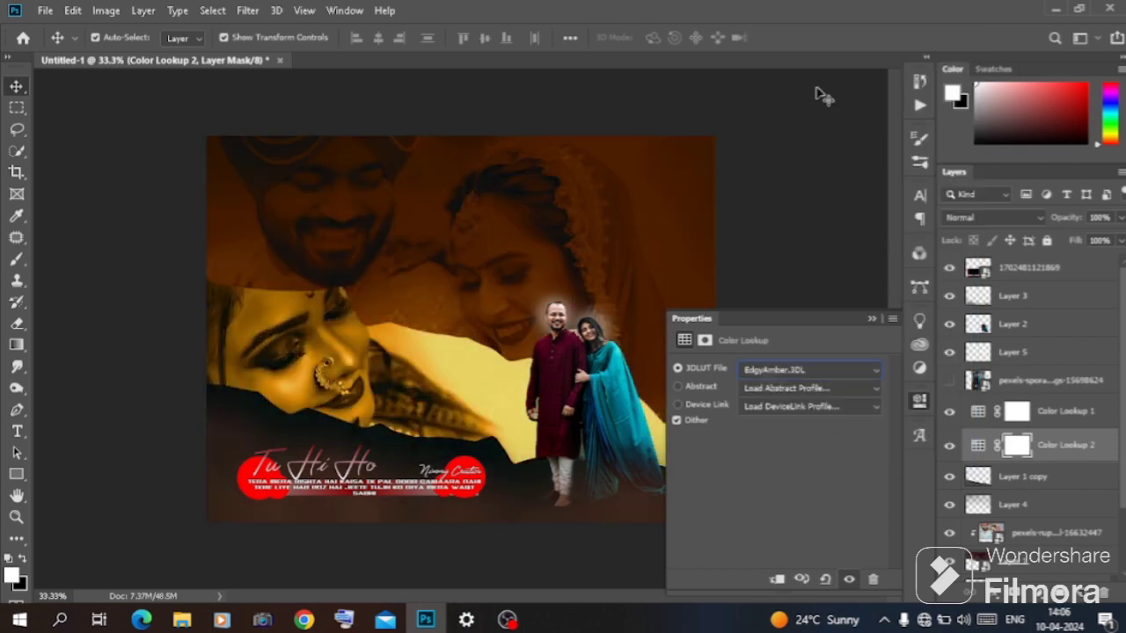
{"action": "key", "text": "Down"}
{"action": "key", "text": "Down"}
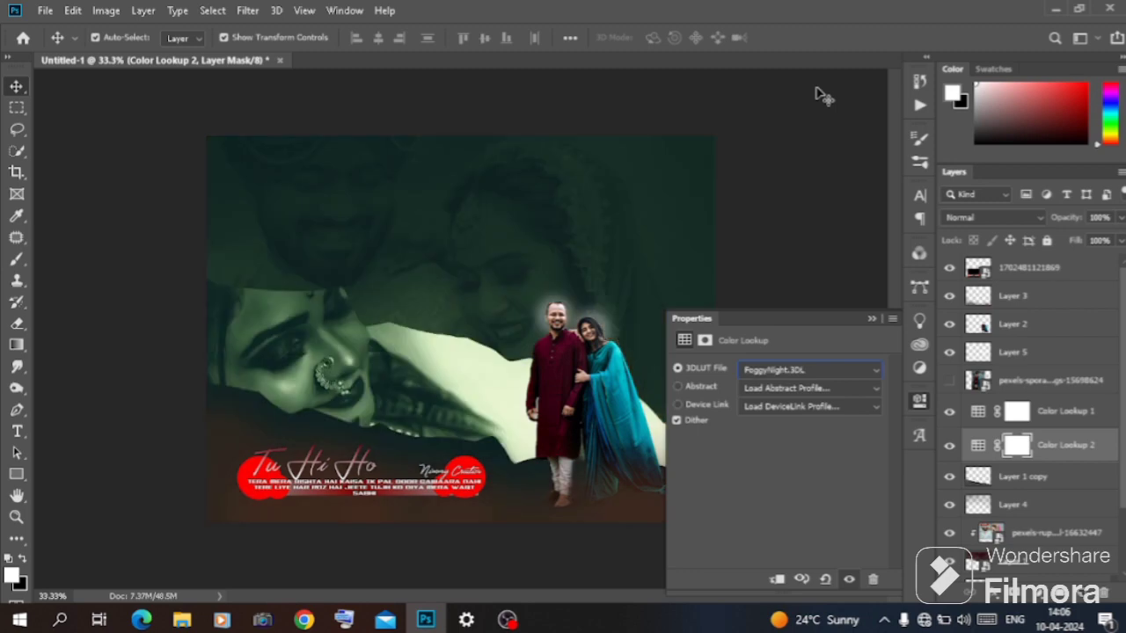
{"action": "left_click", "coordinate": [870, 319]}
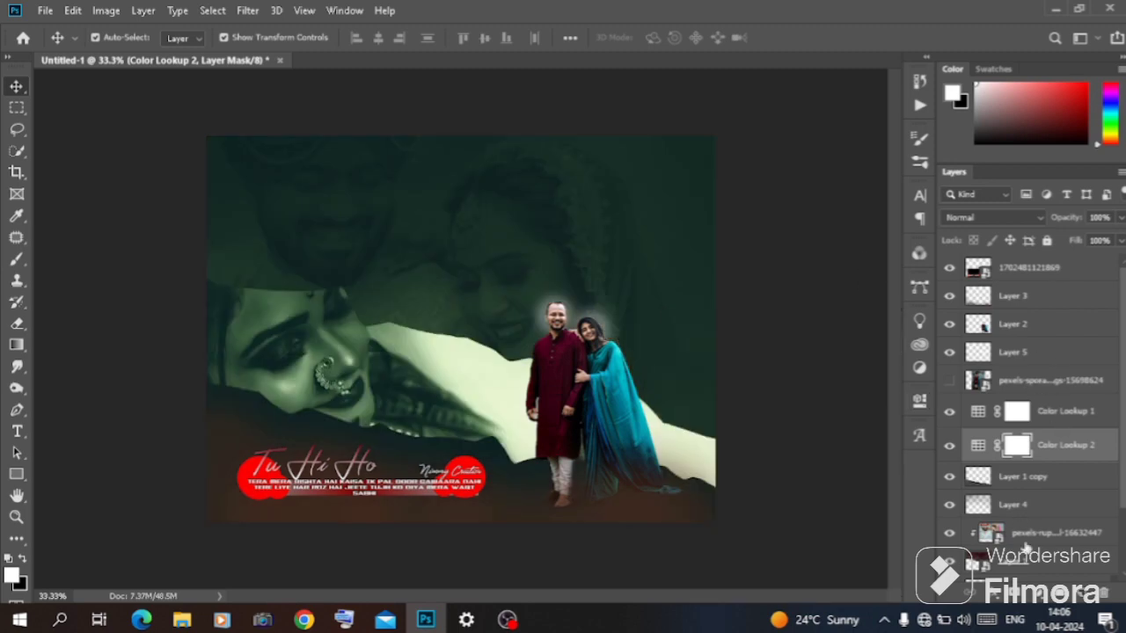
Adjust the couple close-up's opacity, reduce the second Color Lookup layer's opacity to 49%, and deselect all layers
{"action": "left_click", "coordinate": [1024, 534]}
{"action": "left_click_drag", "start_coordinate": [1062, 224], "coordinate": [1020, 221]}
{"action": "left_click", "coordinate": [1058, 448]}
{"action": "left_click", "coordinate": [1058, 448]}
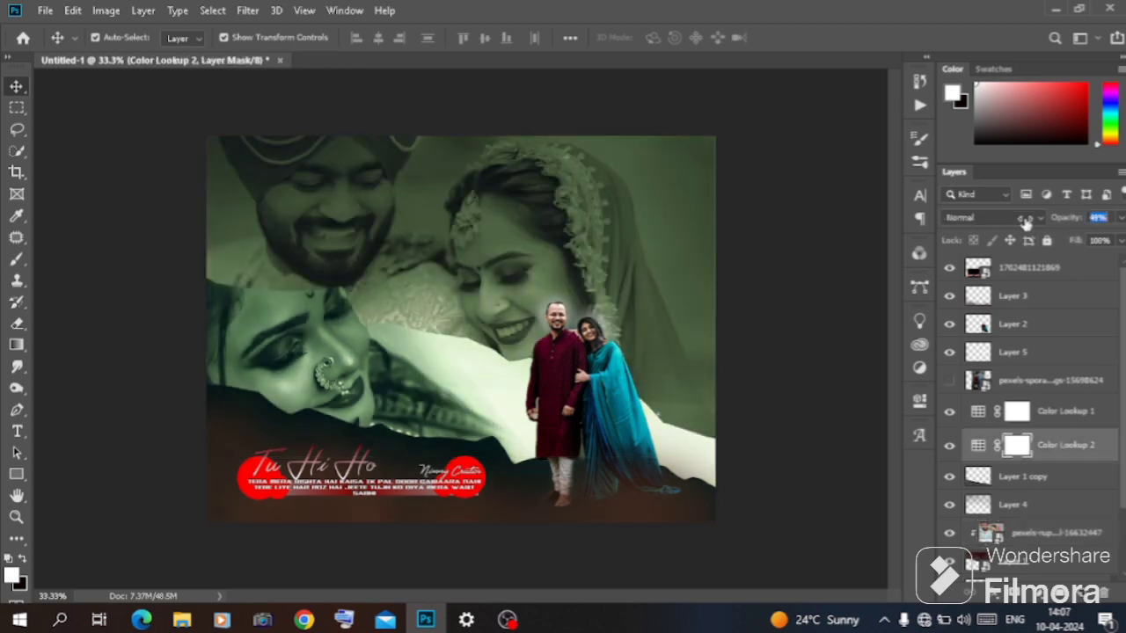
{"action": "left_click", "coordinate": [826, 215]}
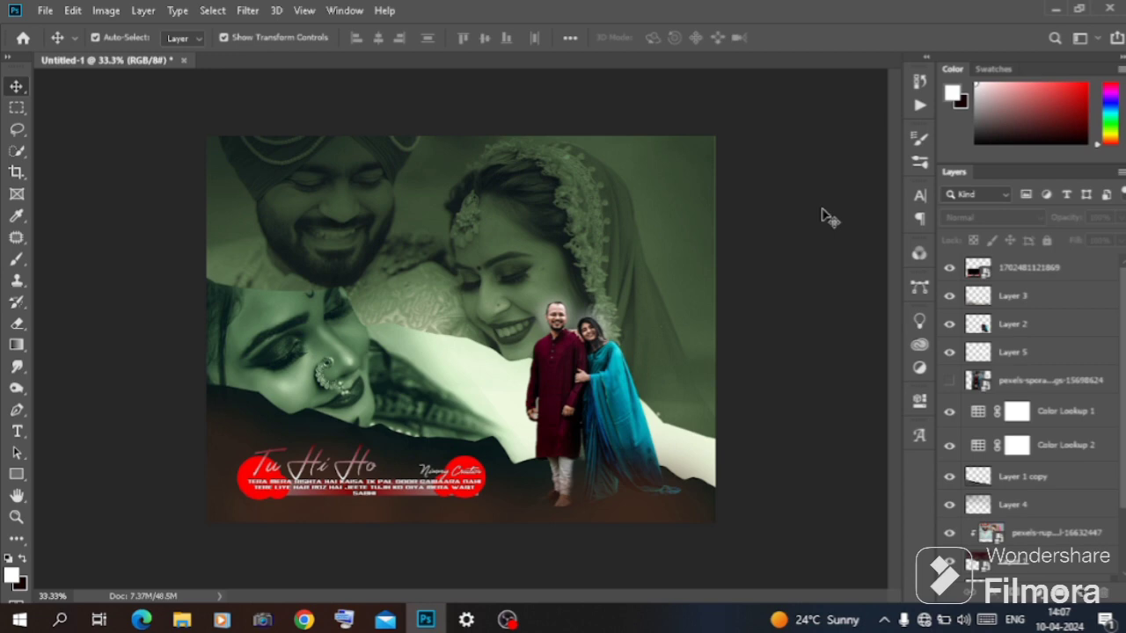
Raise the opacity of the Color Lookup 2 adjustment layer to 66%
{"action": "left_click", "coordinate": [1040, 450]}
{"action": "mouse_move", "coordinate": [1073, 226]}
{"action": "left_mouse_down"}
{"action": "mouse_move", "coordinate": [1036, 225]}
{"action": "mouse_move", "coordinate": [1104, 231]}
{"action": "mouse_move", "coordinate": [1090, 229]}
{"action": "left_mouse_up"}
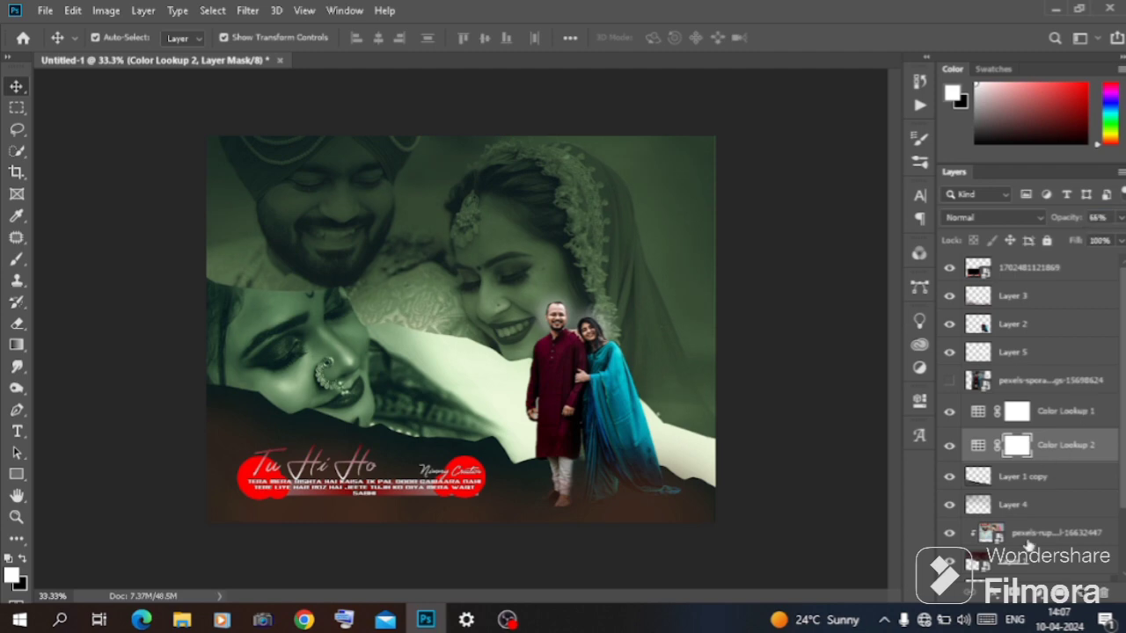
Enlarge the bride close-up photo to about 124%, tilt it counter-clockwise and reposition it within the torn gap
{"action": "scroll", "coordinate": [1029, 545], "scroll_direction": "down", "scroll_amount": 3}
{"action": "left_click", "coordinate": [1017, 512]}
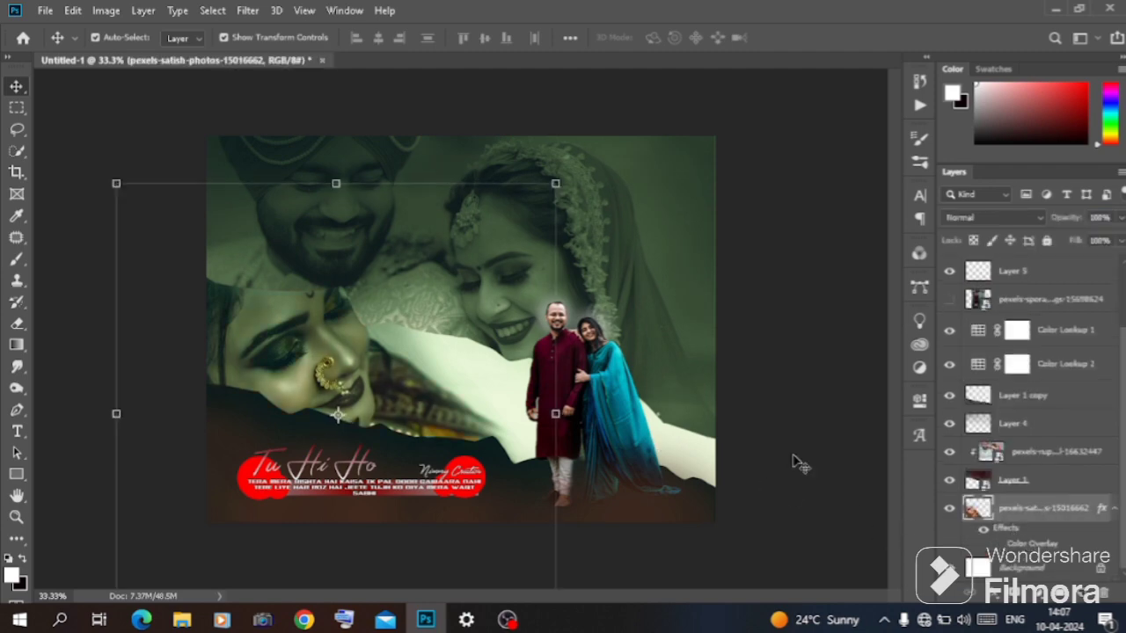
{"action": "left_click_drag", "start_coordinate": [556, 415], "coordinate": [660, 413]}
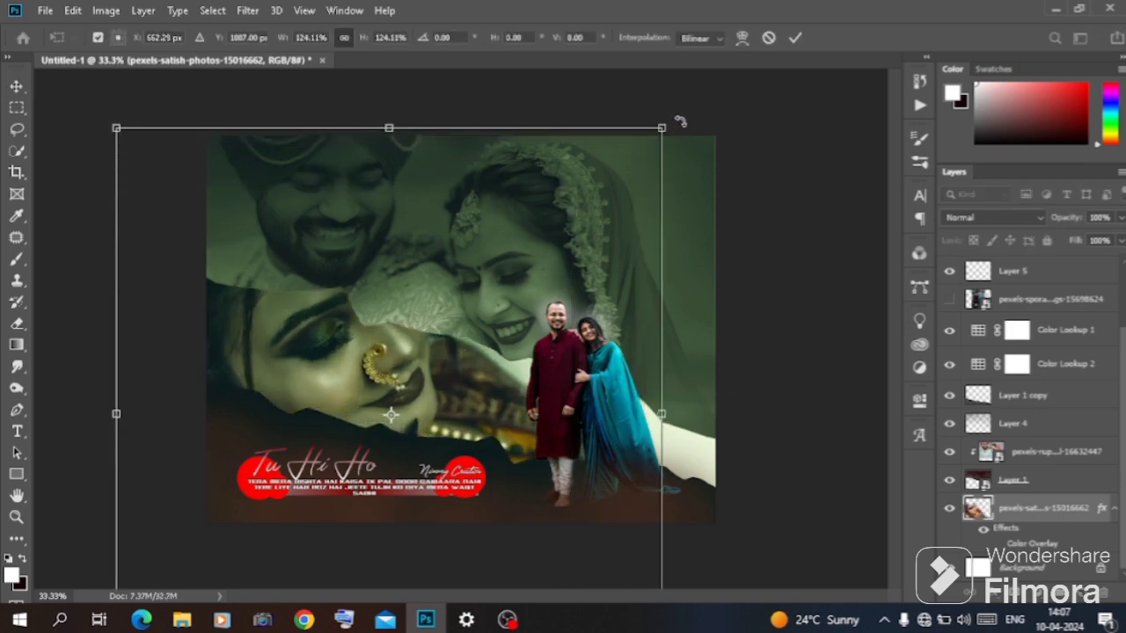
{"action": "left_click_drag", "start_coordinate": [673, 121], "coordinate": [620, 92]}
{"action": "left_click_drag", "start_coordinate": [447, 420], "coordinate": [406, 440]}
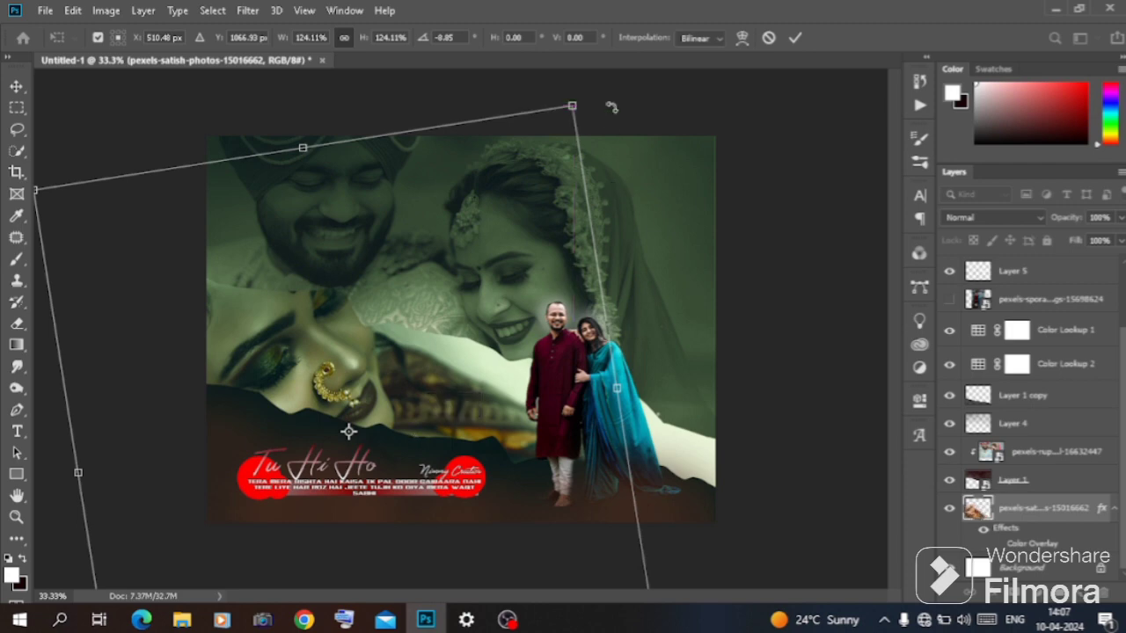
{"action": "left_click_drag", "start_coordinate": [610, 100], "coordinate": [588, 78]}
{"action": "left_click_drag", "start_coordinate": [449, 382], "coordinate": [470, 365]}
{"action": "key", "text": "Return"}
Rotate the torn-edge shape Layer 1 clockwise by about 8 degrees, nudge it and apply the transform
{"action": "left_click", "coordinate": [1013, 482]}
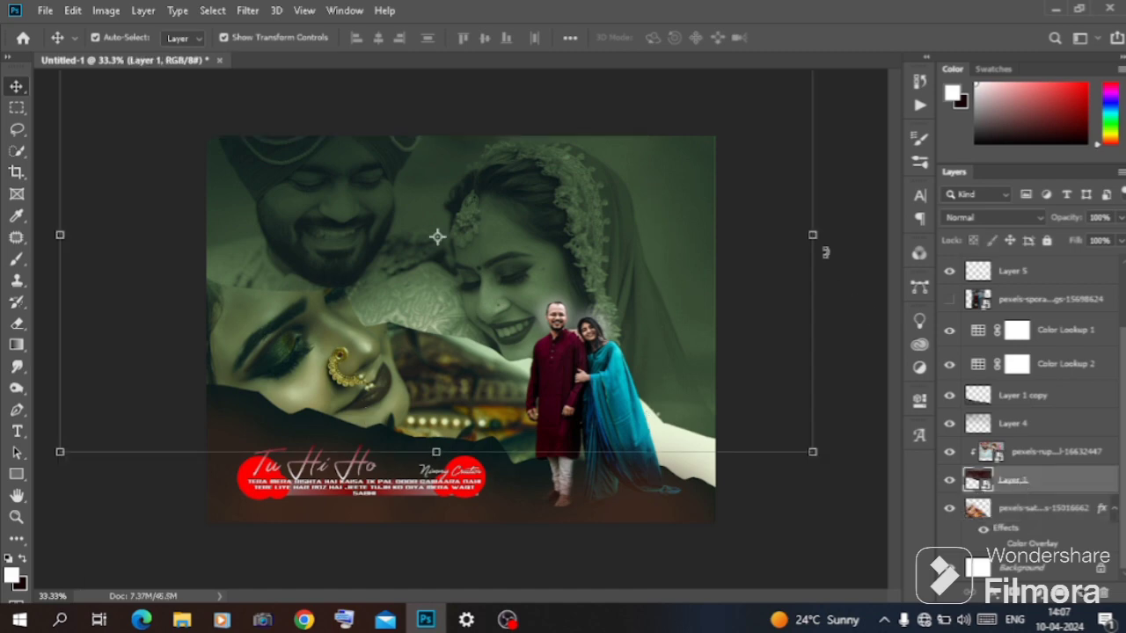
{"action": "key", "text": "ctrl+t"}
{"action": "left_click_drag", "start_coordinate": [831, 231], "coordinate": [845, 287]}
{"action": "left_click_drag", "start_coordinate": [683, 241], "coordinate": [689, 243]}
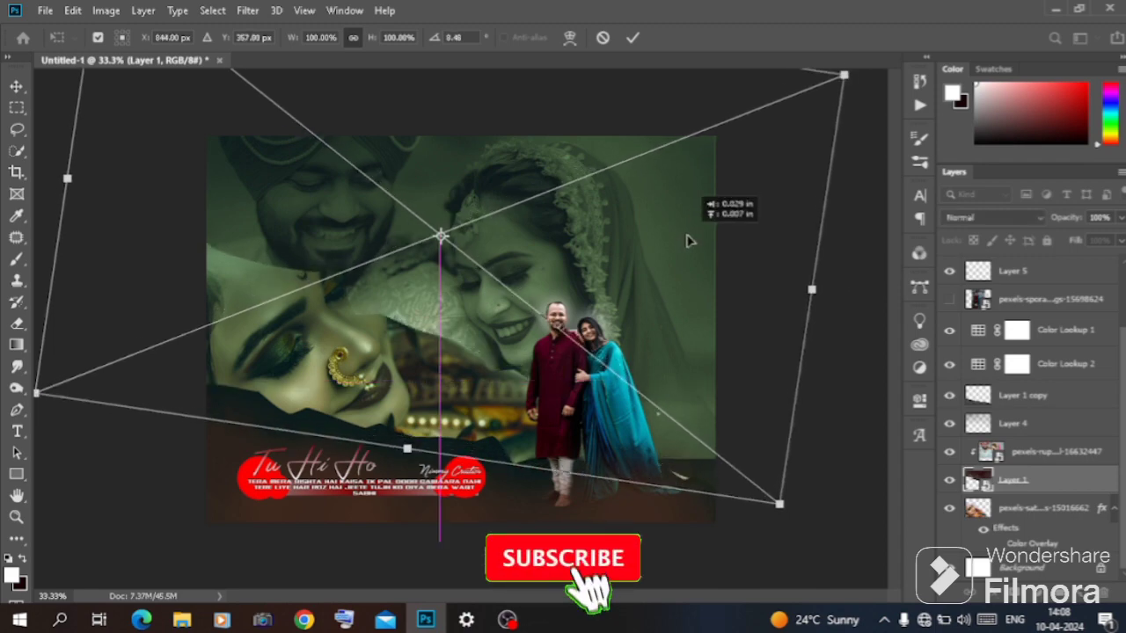
{"action": "left_click", "coordinate": [18, 89]}
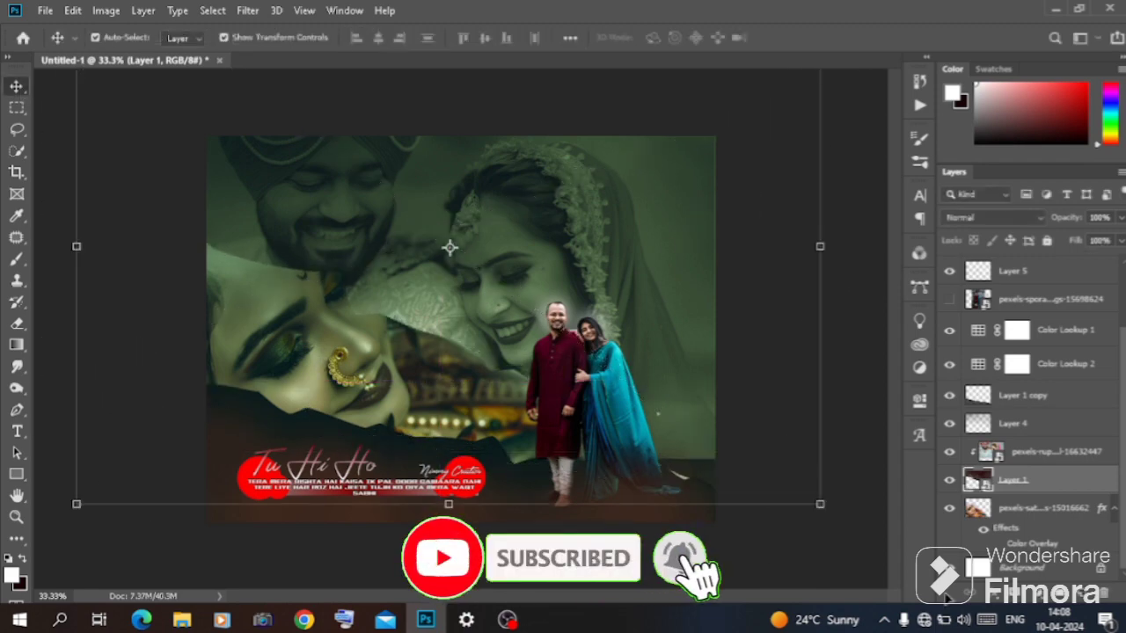
Add a Black & White adjustment clipped to the bride close-up and raise its Reds to 88 and Yellows to 167
{"action": "left_click", "coordinate": [1041, 510]}
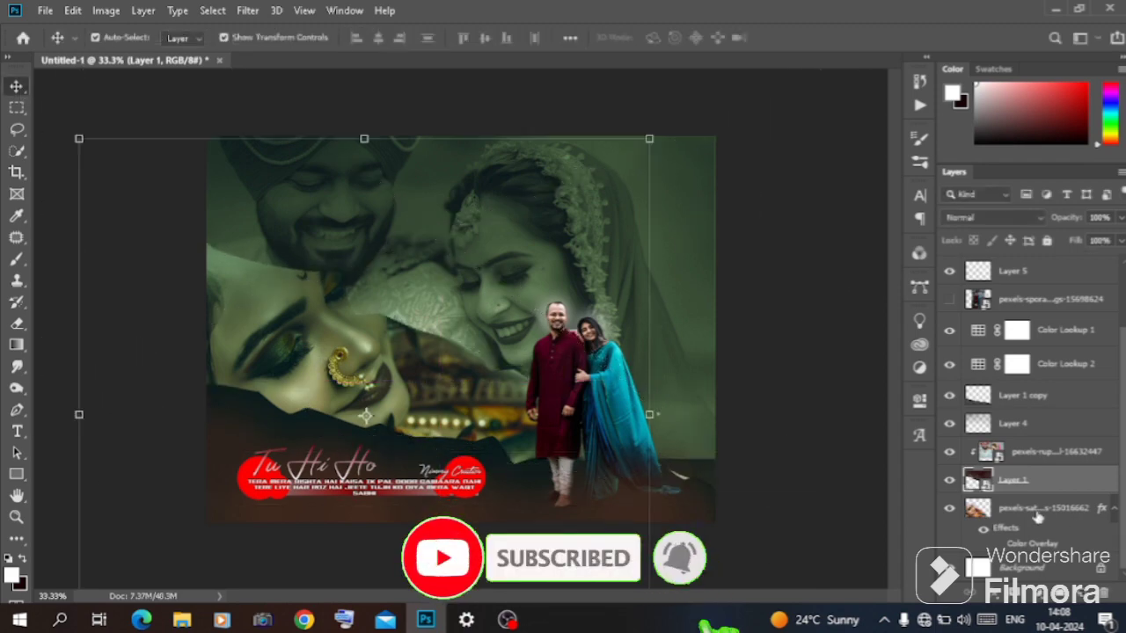
{"action": "left_click", "coordinate": [1045, 591]}
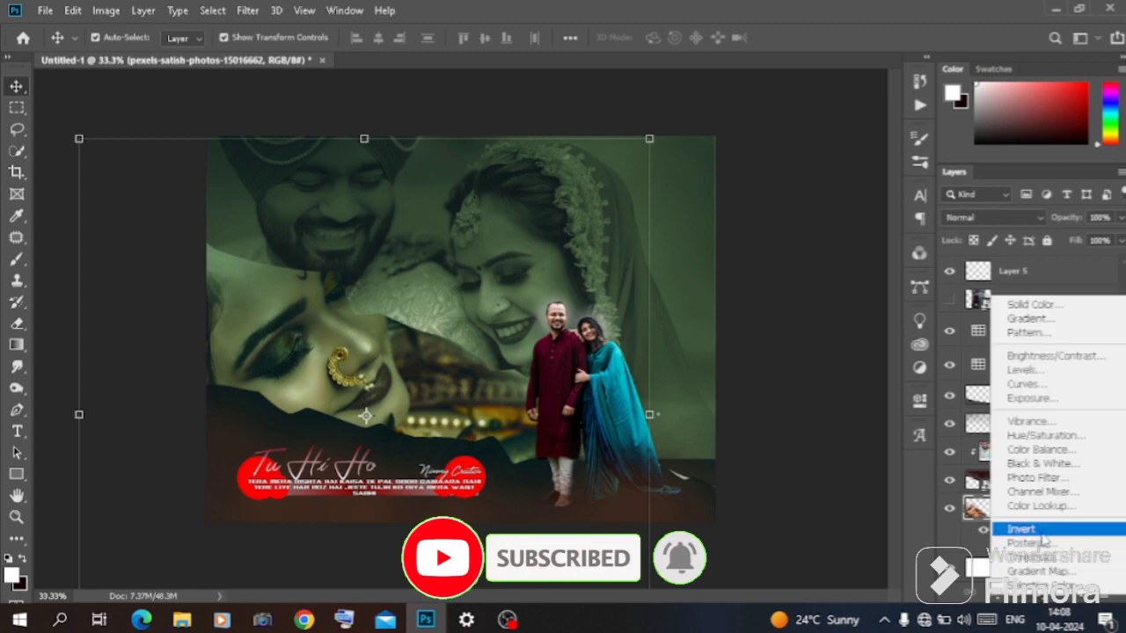
{"action": "left_click", "coordinate": [1038, 463]}
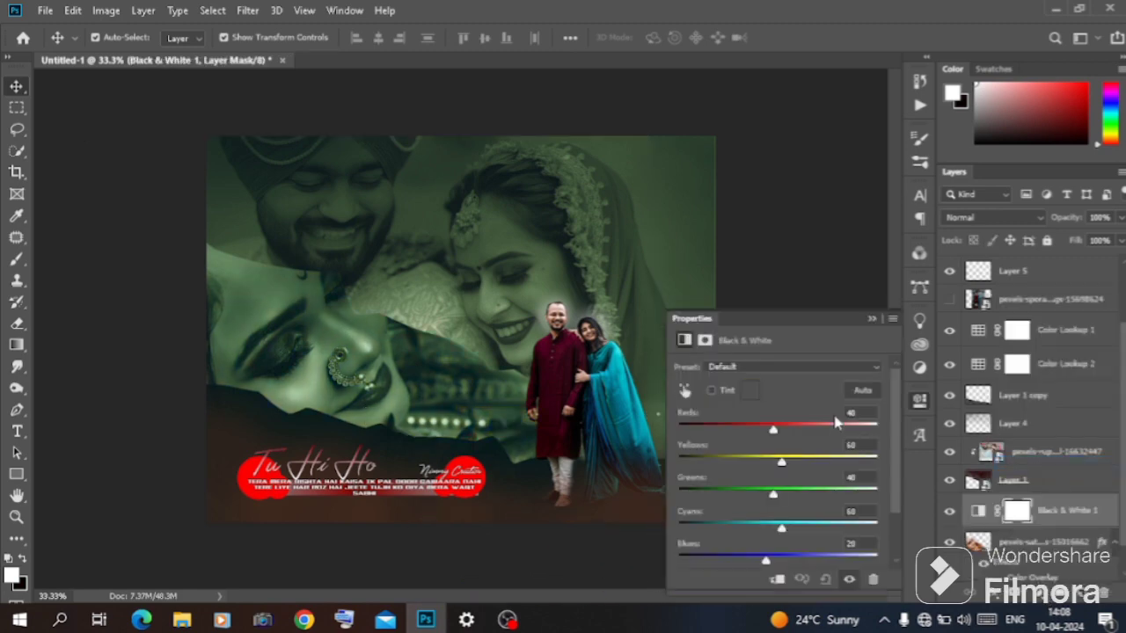
{"action": "left_click", "coordinate": [776, 581]}
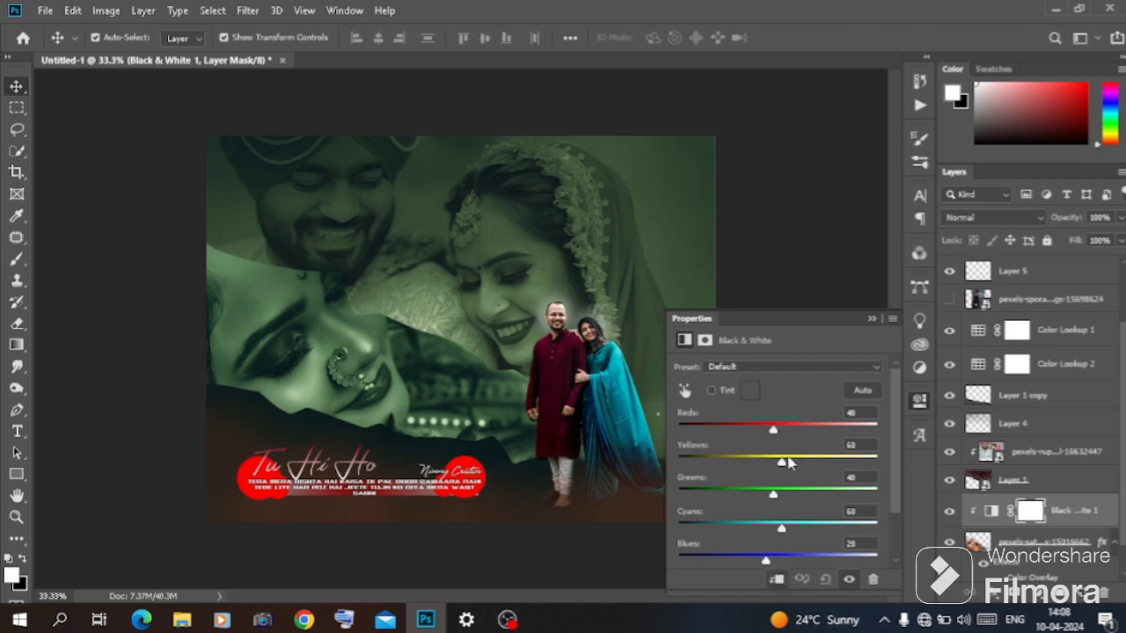
{"action": "left_click_drag", "start_coordinate": [783, 463], "coordinate": [949, 486]}
{"action": "left_click_drag", "start_coordinate": [858, 463], "coordinate": [824, 463]}
{"action": "mouse_move", "coordinate": [774, 430]}
{"action": "left_mouse_down"}
{"action": "mouse_move", "coordinate": [805, 429]}
{"action": "mouse_move", "coordinate": [793, 429]}
{"action": "left_mouse_up"}
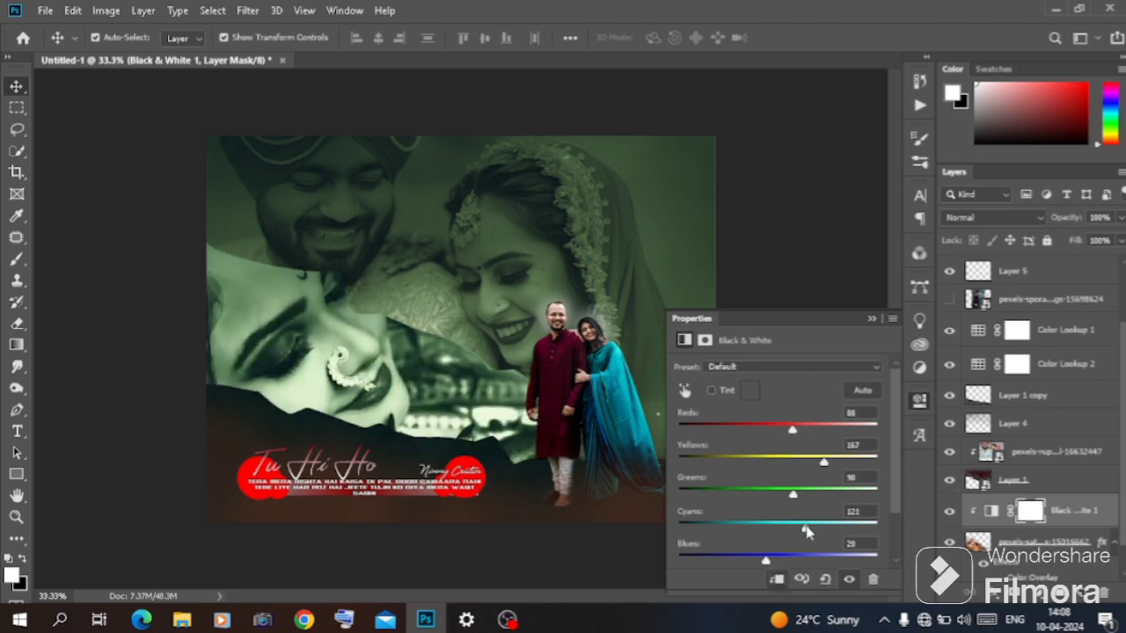
Try the Darker, Lighter and Yellow Filter presets on the Black & White adjustment and delete the adjustment layer
{"action": "left_click", "coordinate": [749, 368]}
{"action": "left_click", "coordinate": [743, 421]}
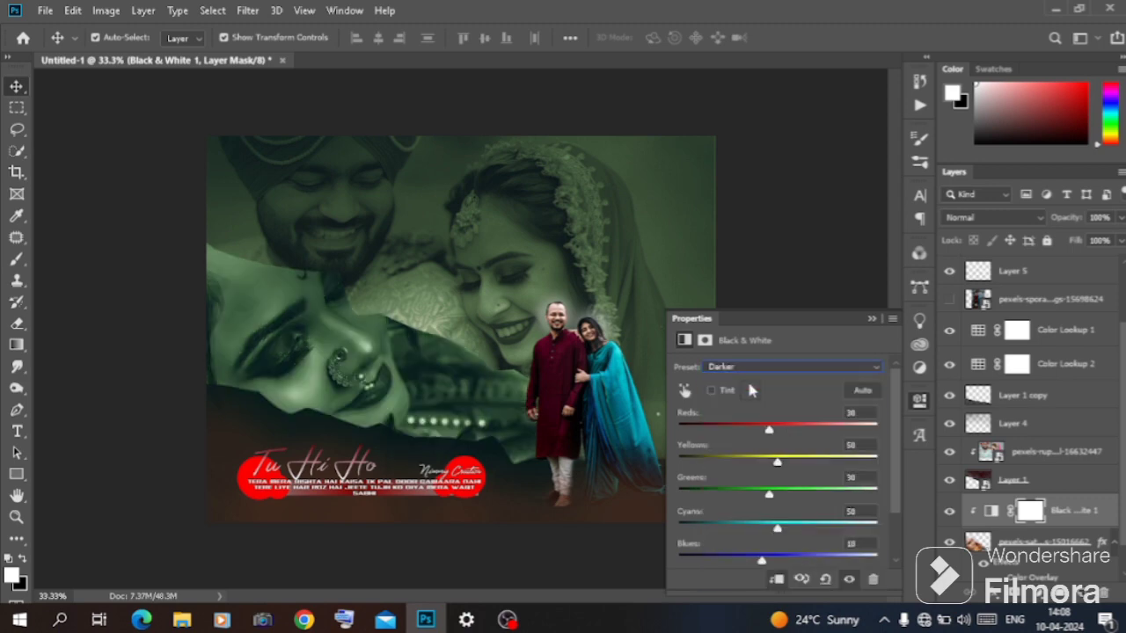
{"action": "left_click", "coordinate": [747, 367]}
{"action": "left_click", "coordinate": [754, 486]}
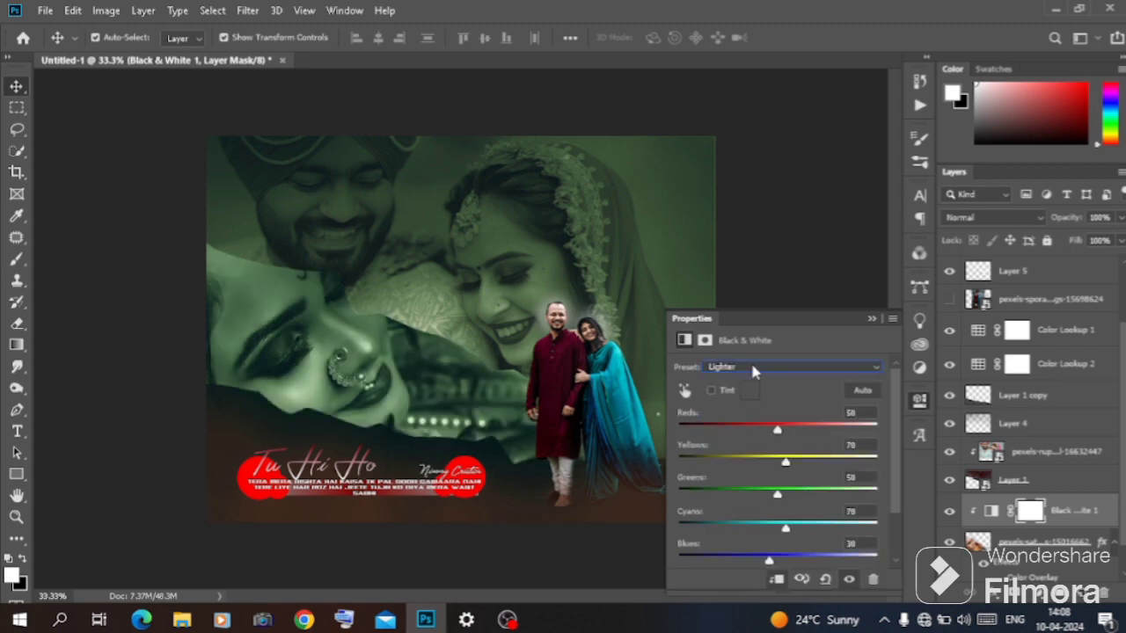
{"action": "left_click", "coordinate": [750, 364]}
{"action": "left_click", "coordinate": [754, 553]}
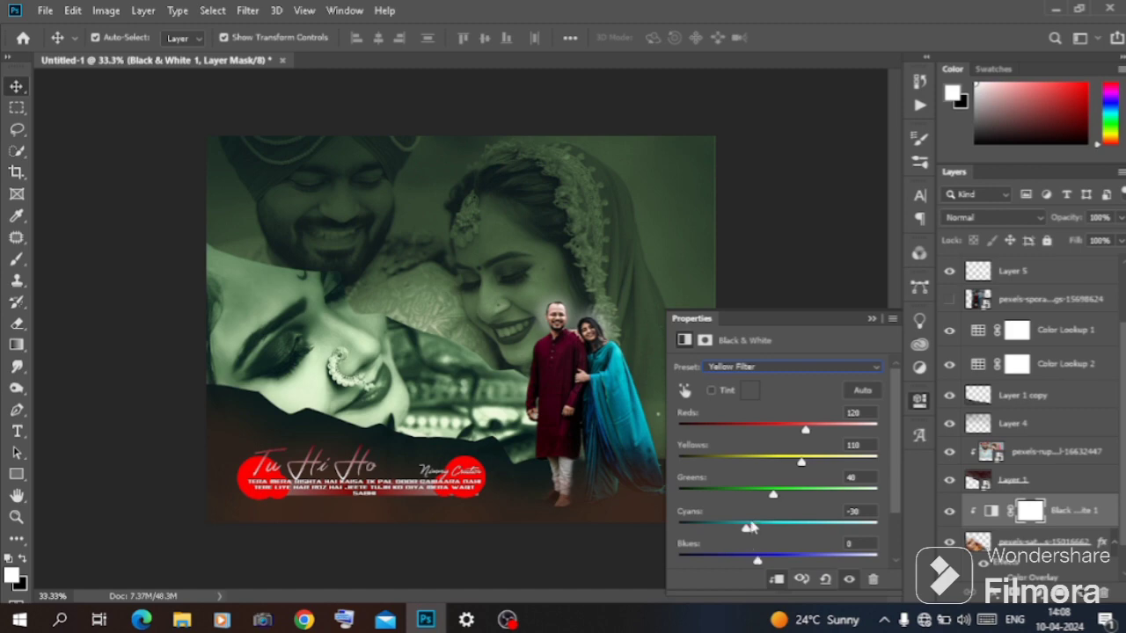
{"action": "left_click", "coordinate": [872, 320]}
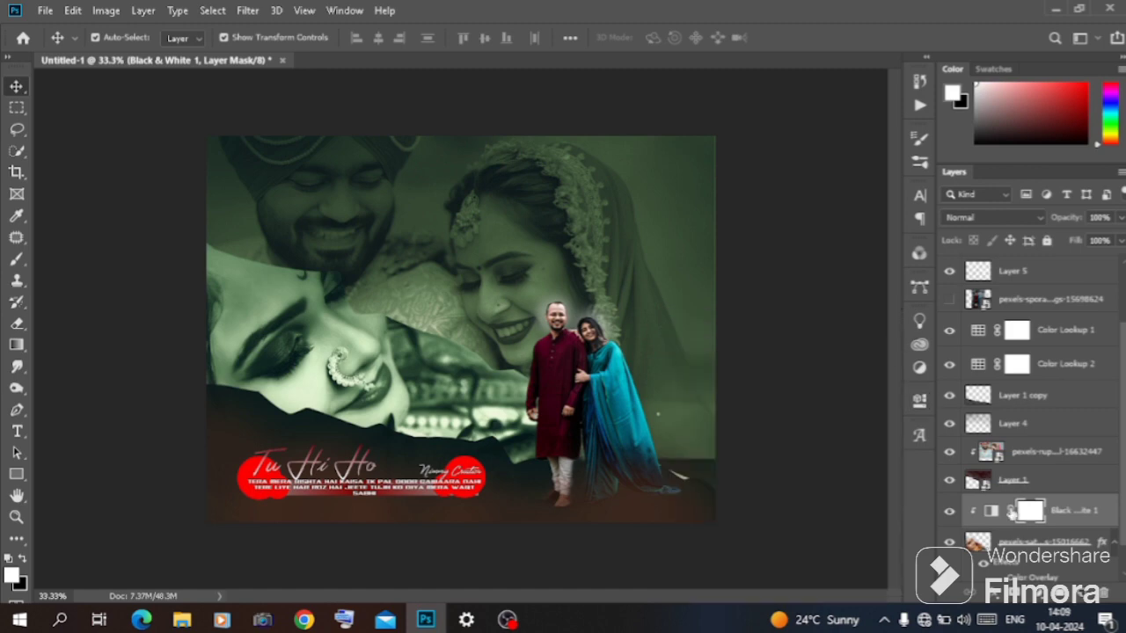
{"action": "key", "text": "Delete"}
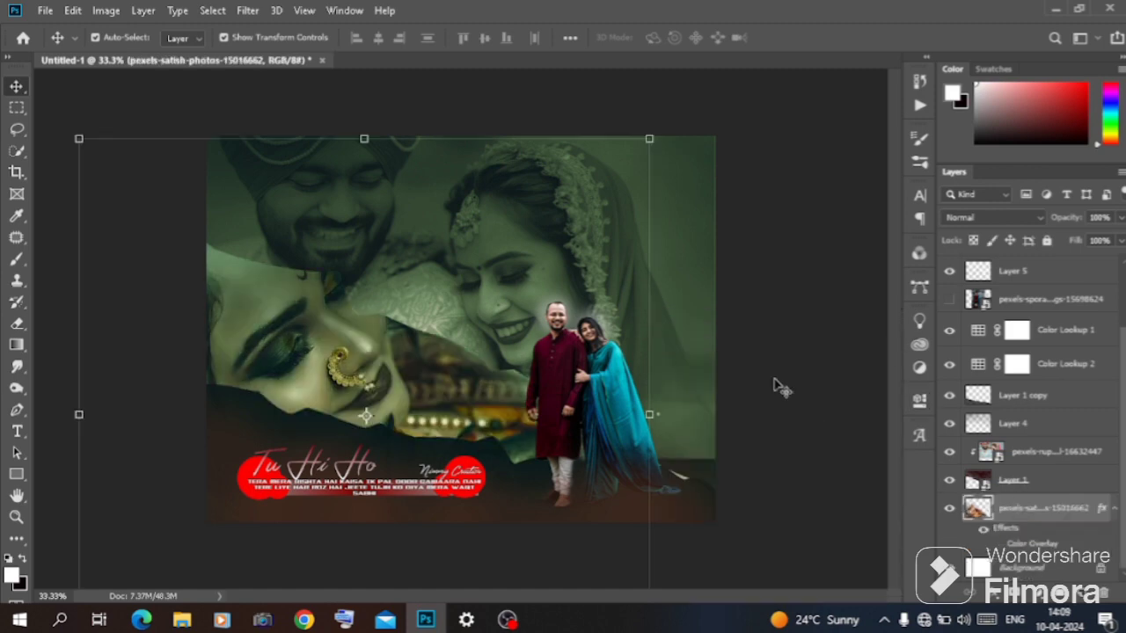
Add a Color Lookup adjustment clipped to the faded couple photo and set its 3DLUT file to 2Strip.look
{"action": "left_click", "coordinate": [711, 348]}
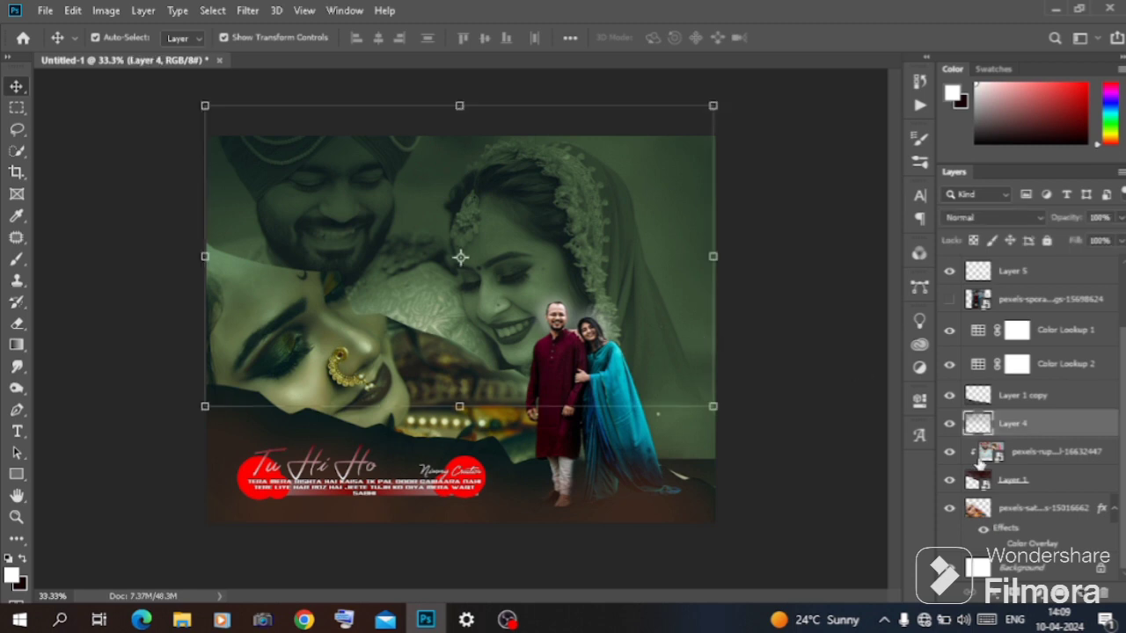
{"action": "left_click", "coordinate": [1026, 451]}
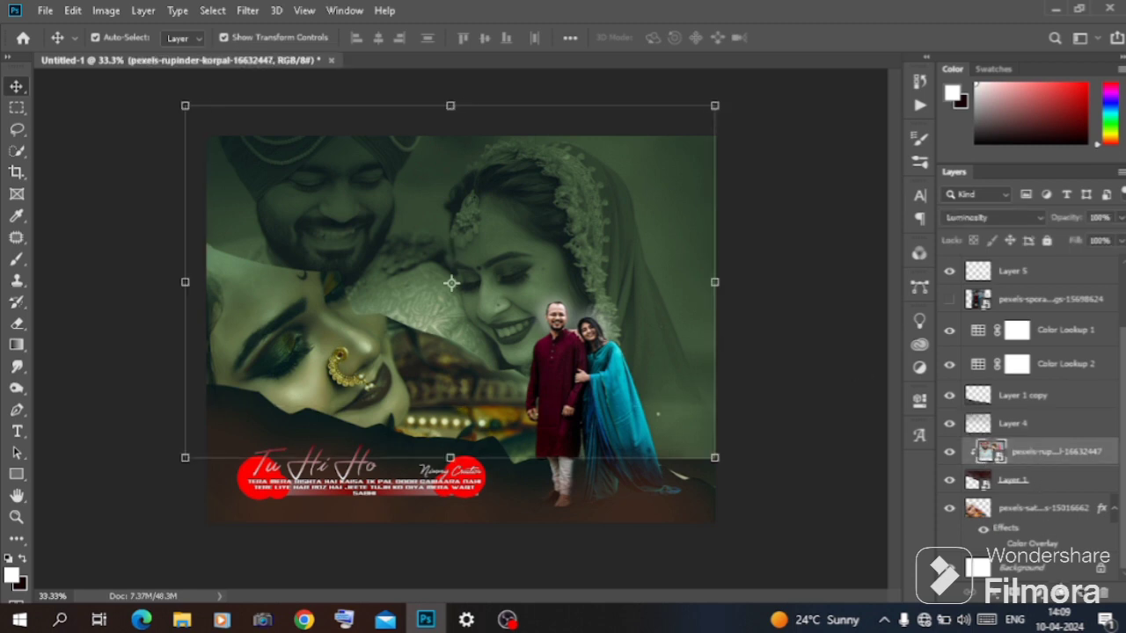
{"action": "left_click", "coordinate": [1039, 595]}
{"action": "left_click", "coordinate": [1020, 509]}
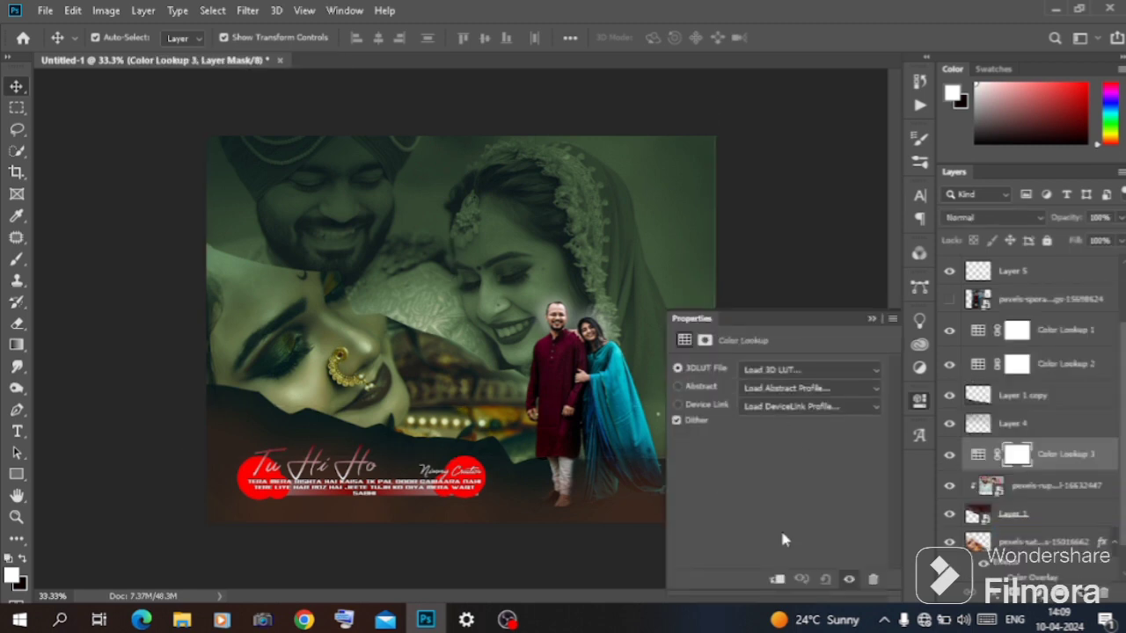
{"action": "left_click", "coordinate": [776, 578]}
{"action": "left_click", "coordinate": [774, 371]}
{"action": "left_click", "coordinate": [779, 64]}
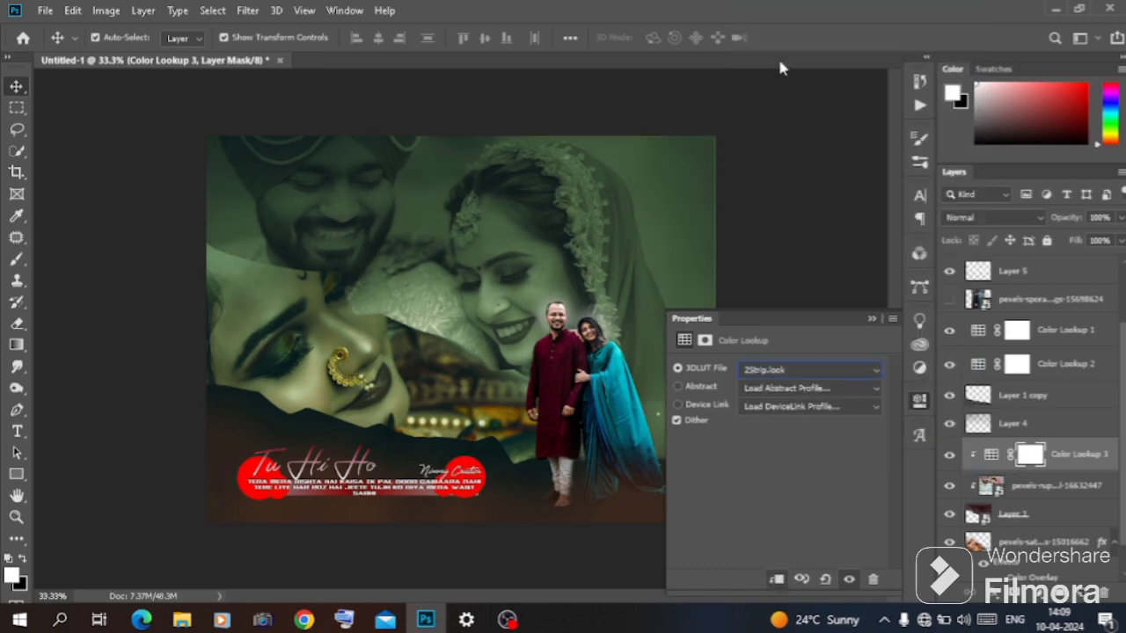
Preview successive 3DLUT presets such as EdgyAmber.3DL and Moonlight.3DL on the clipped Color Lookup and delete that adjustment layer
{"action": "key", "text": "Down"}
{"action": "key", "text": "Down"}
{"action": "key", "text": "Down"}
{"action": "key", "text": "Down"}
{"action": "key", "text": "Down"}
{"action": "key", "text": "Down"}
{"action": "key", "text": "Down"}
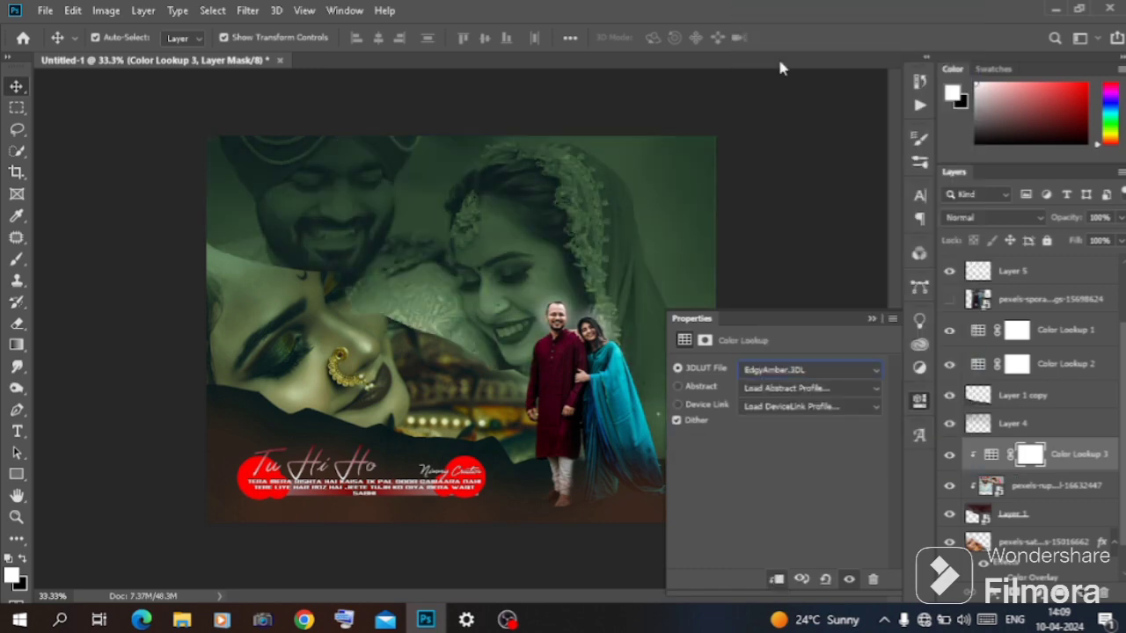
{"action": "key", "text": "Down"}
{"action": "key", "text": "Down"}
{"action": "key", "text": "Down"}
{"action": "key", "text": "Down"}
{"action": "key", "text": "Down"}
{"action": "key", "text": "Down"}
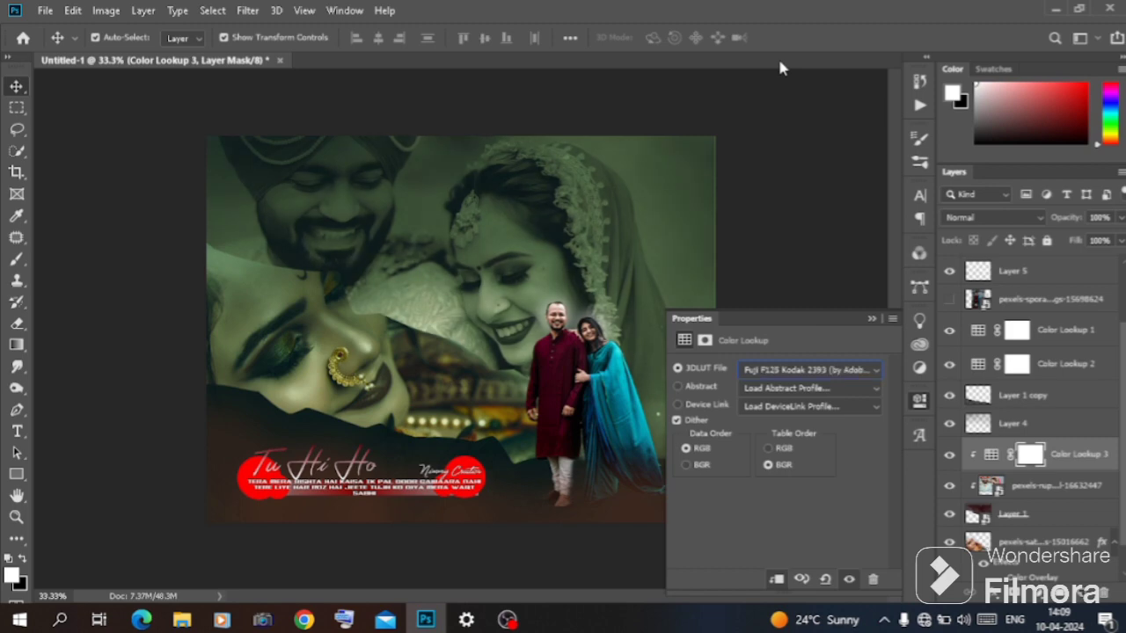
{"action": "key", "text": "Down"}
{"action": "key", "text": "Down"}
{"action": "key", "text": "Down"}
{"action": "key", "text": "Down"}
{"action": "key", "text": "Down"}
{"action": "key", "text": "Down"}
{"action": "key", "text": "Down"}
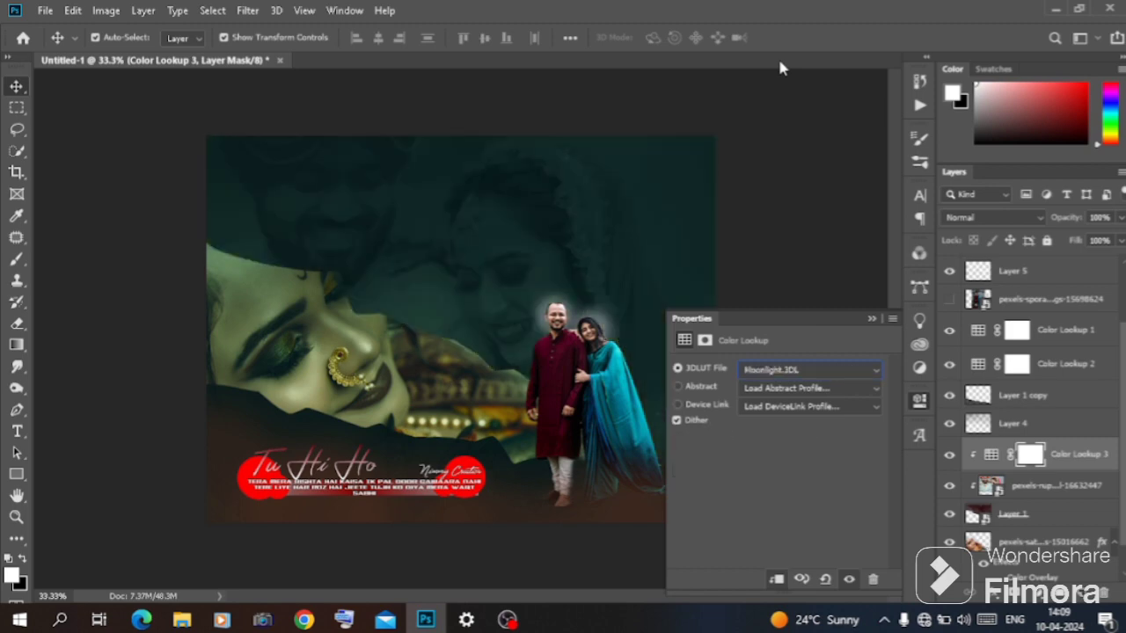
{"action": "key", "text": "Down"}
{"action": "key", "text": "Down"}
{"action": "key", "text": "Down"}
{"action": "key", "text": "Down"}
{"action": "left_click", "coordinate": [873, 320]}
{"action": "key", "text": "Delete"}
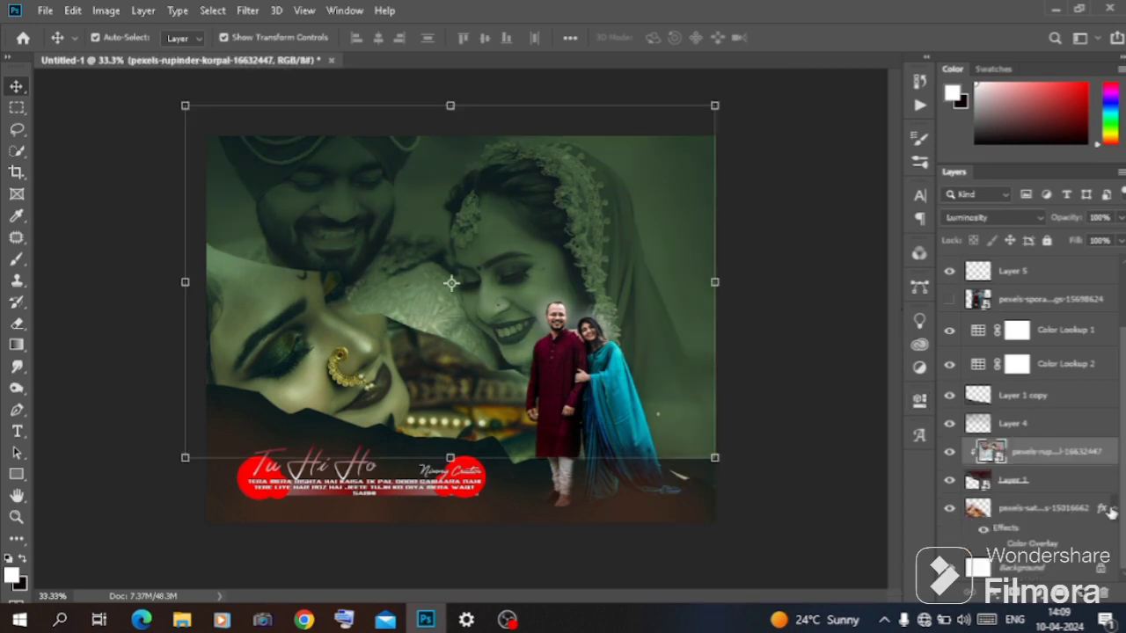
Add a white drop shadow to the torn-edge Layer 1 with 99% opacity, a 101° angle and 6% spread
{"action": "left_click", "coordinate": [1025, 489]}
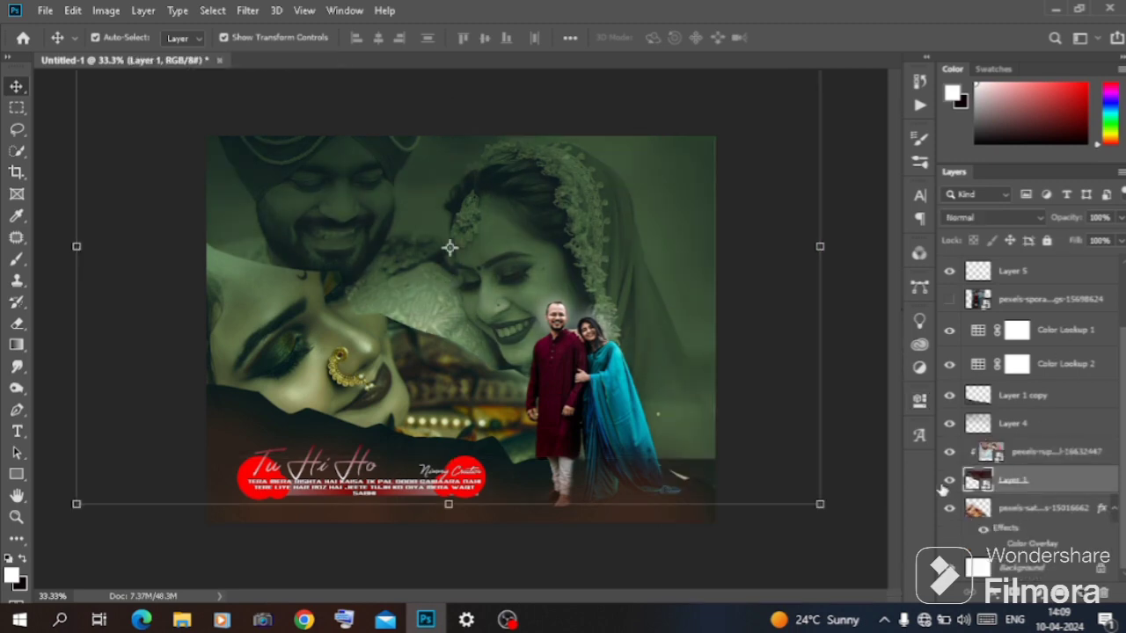
{"action": "left_click", "coordinate": [948, 481]}
{"action": "left_click", "coordinate": [949, 481]}
{"action": "double_click", "coordinate": [1052, 482]}
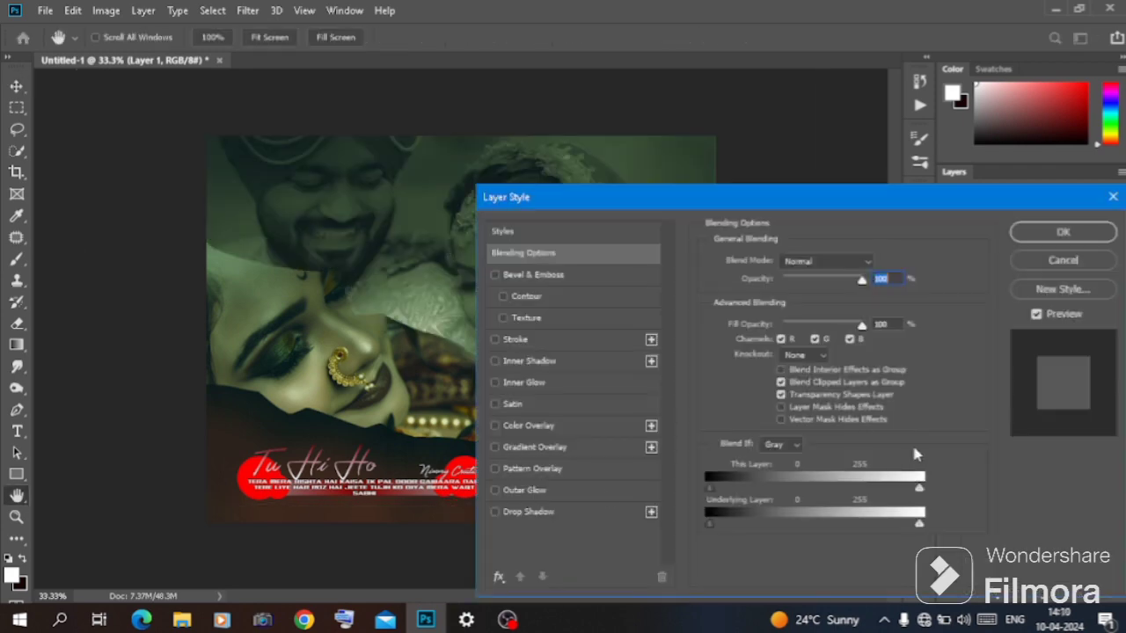
{"action": "left_click", "coordinate": [558, 514]}
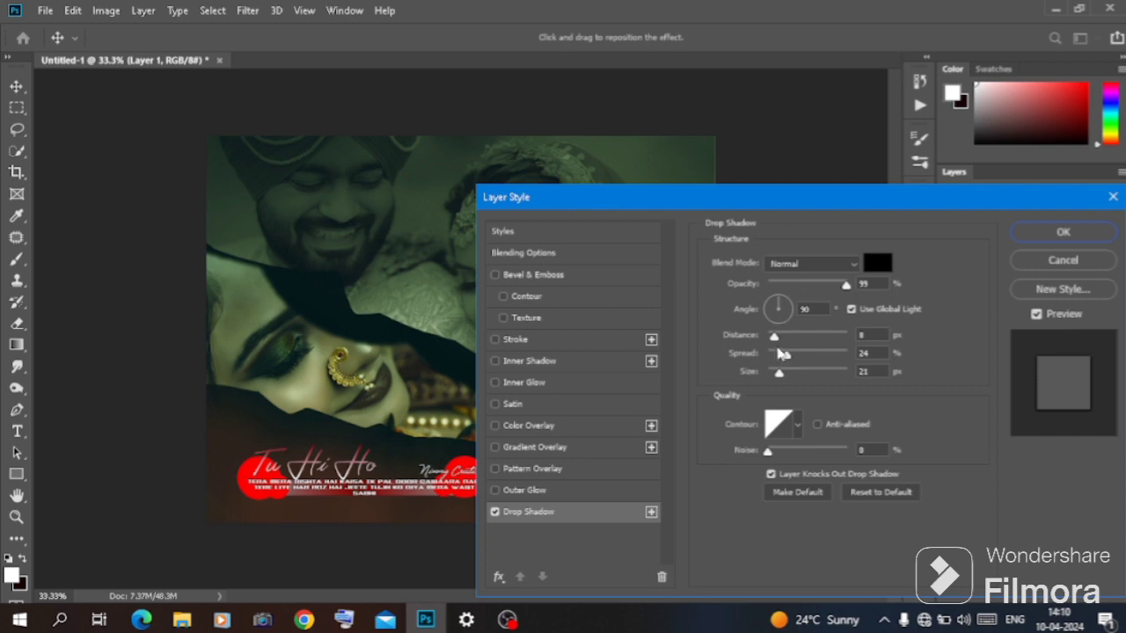
{"action": "left_click_drag", "start_coordinate": [770, 355], "coordinate": [679, 298]}
{"action": "left_click", "coordinate": [875, 265]}
{"action": "left_click", "coordinate": [1044, 310]}
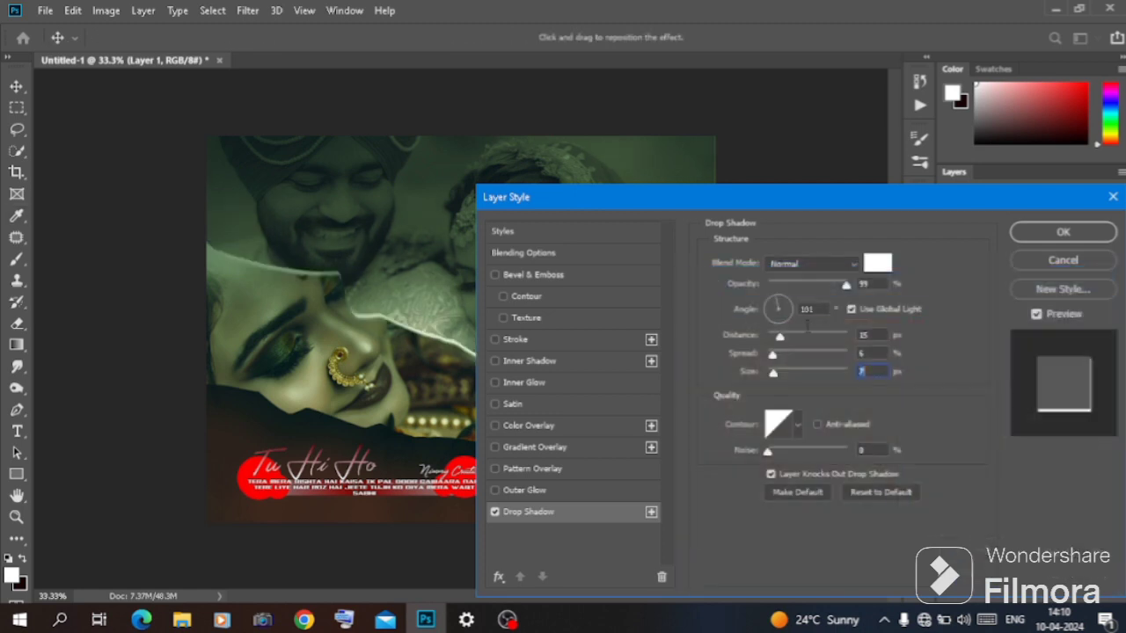
Set the drop shadow's distance to 10 px and size to 4 px, and apply the layer style
{"action": "left_click_drag", "start_coordinate": [768, 340], "coordinate": [774, 376]}
{"action": "left_click", "coordinate": [777, 342]}
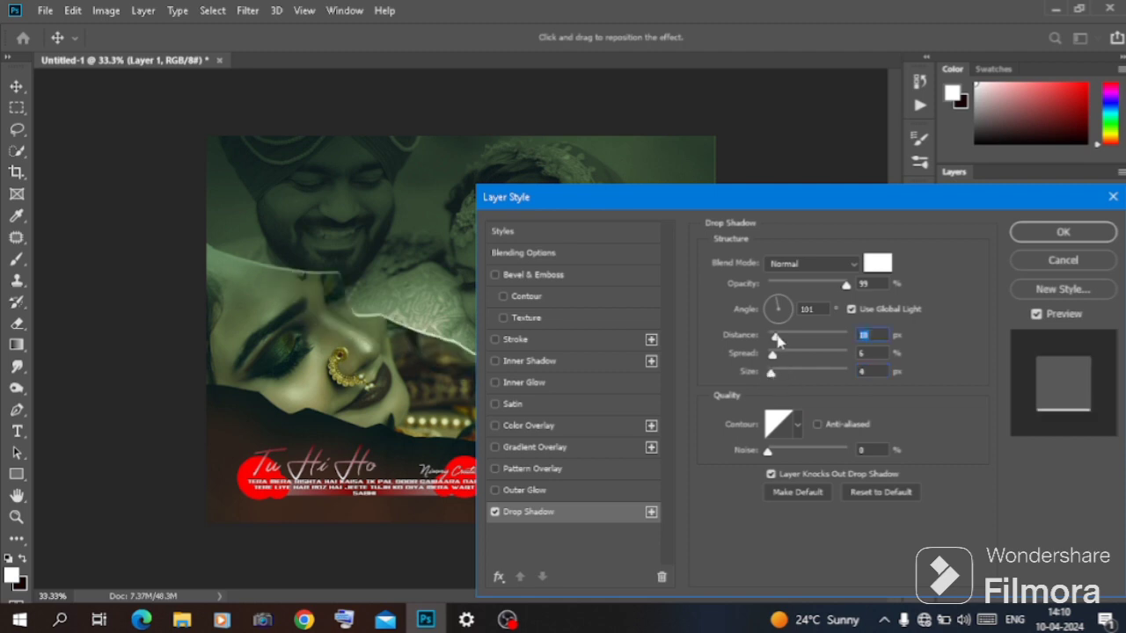
{"action": "left_click", "coordinate": [1063, 232]}
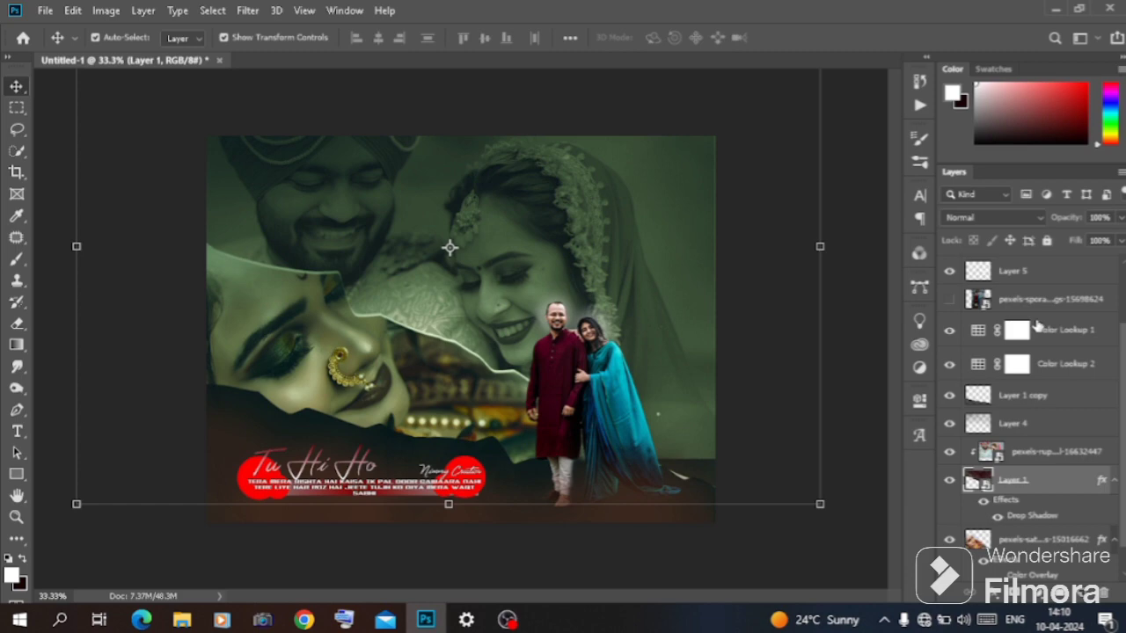
Convert the bride close-up layer to a smart object and preview blend modes on it, keeping Normal
{"action": "scroll", "coordinate": [1027, 385], "scroll_direction": "down", "scroll_amount": 1}
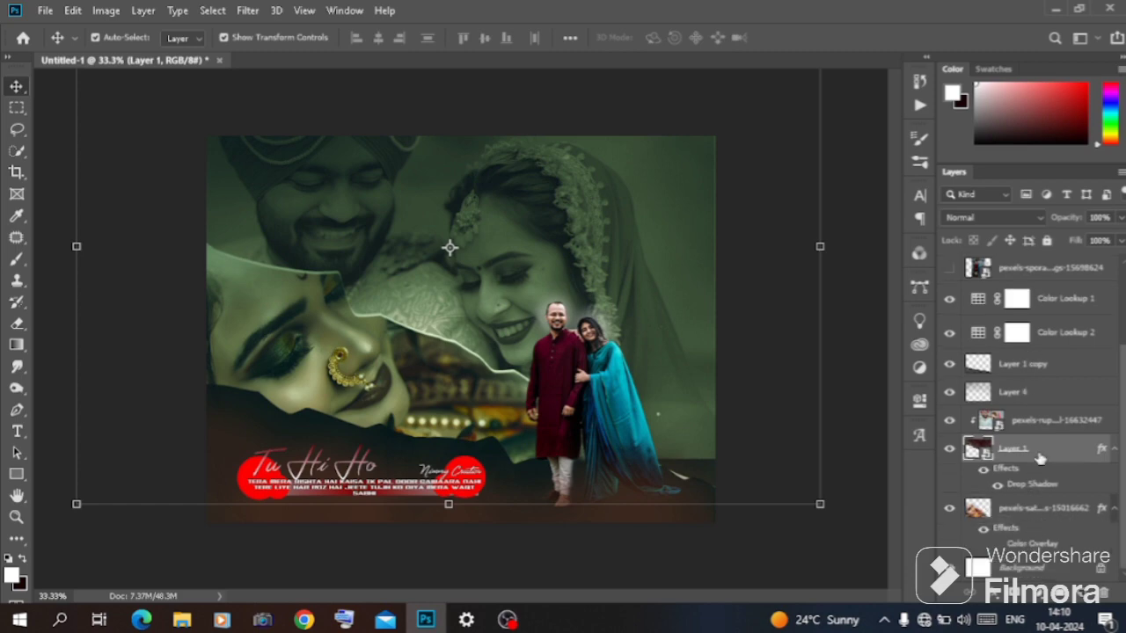
{"action": "left_click", "coordinate": [1020, 513]}
{"action": "right_click", "coordinate": [1020, 513]}
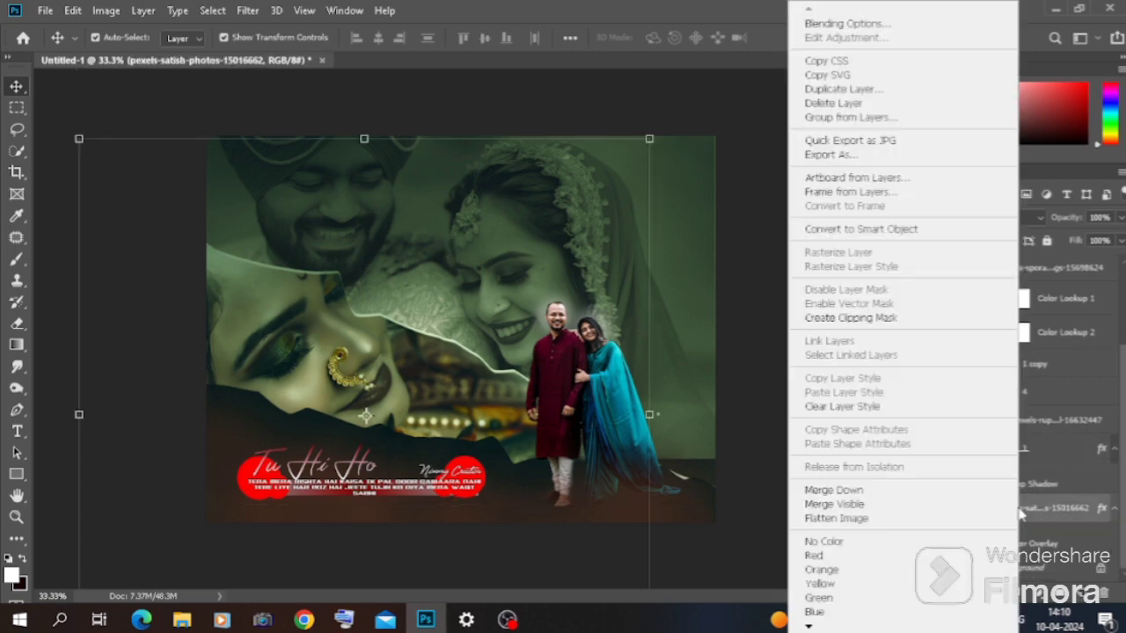
{"action": "left_click", "coordinate": [878, 234]}
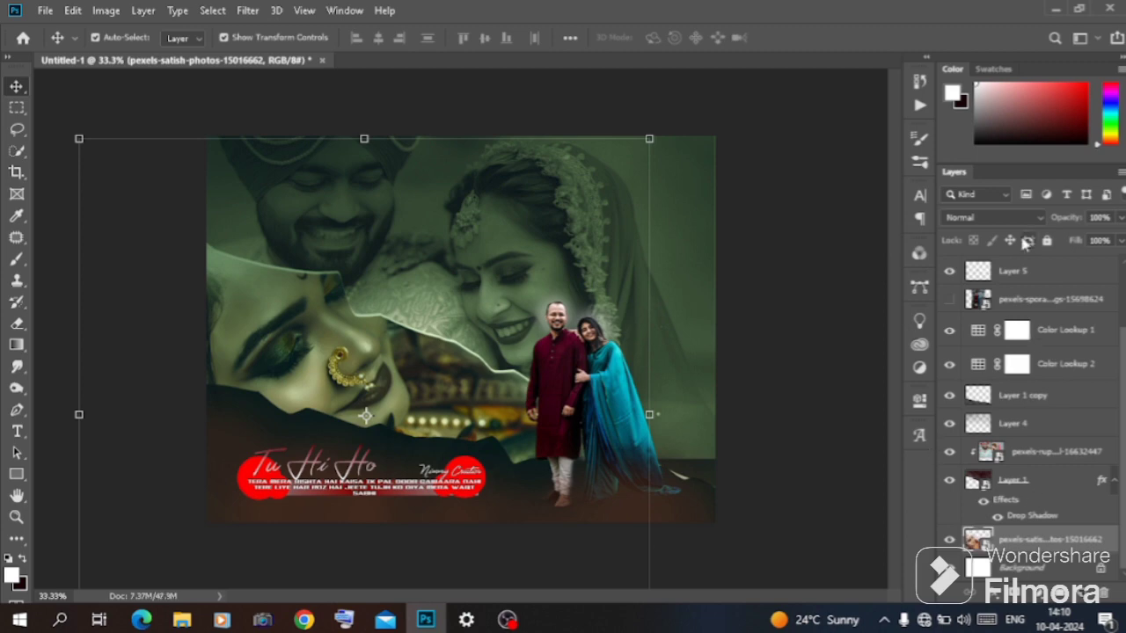
{"action": "left_click", "coordinate": [992, 217]}
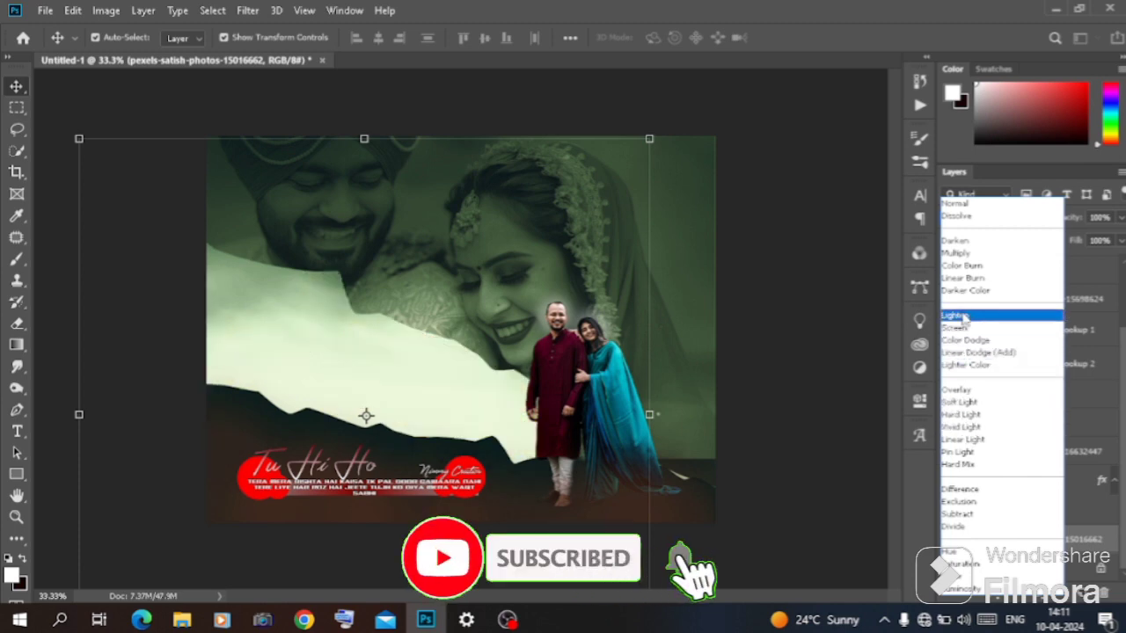
{"action": "left_click", "coordinate": [957, 204]}
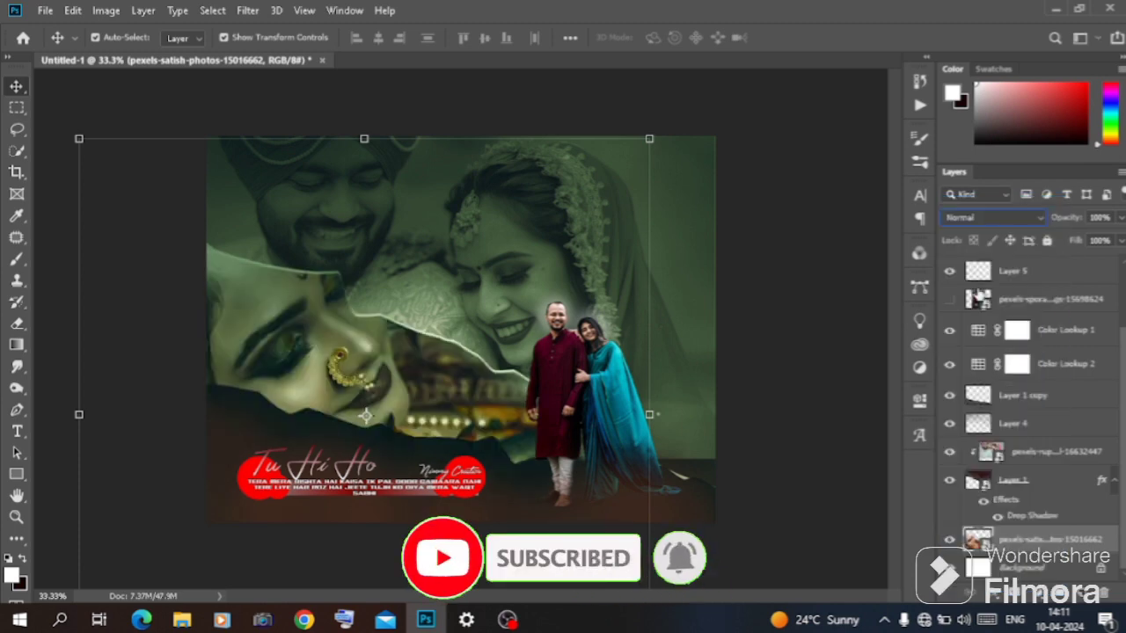
Hide the Color Lookup 1 adjustment and delete both existing Color Lookup adjustment layers above Layer 1 copy
{"action": "left_click", "coordinate": [1039, 365]}
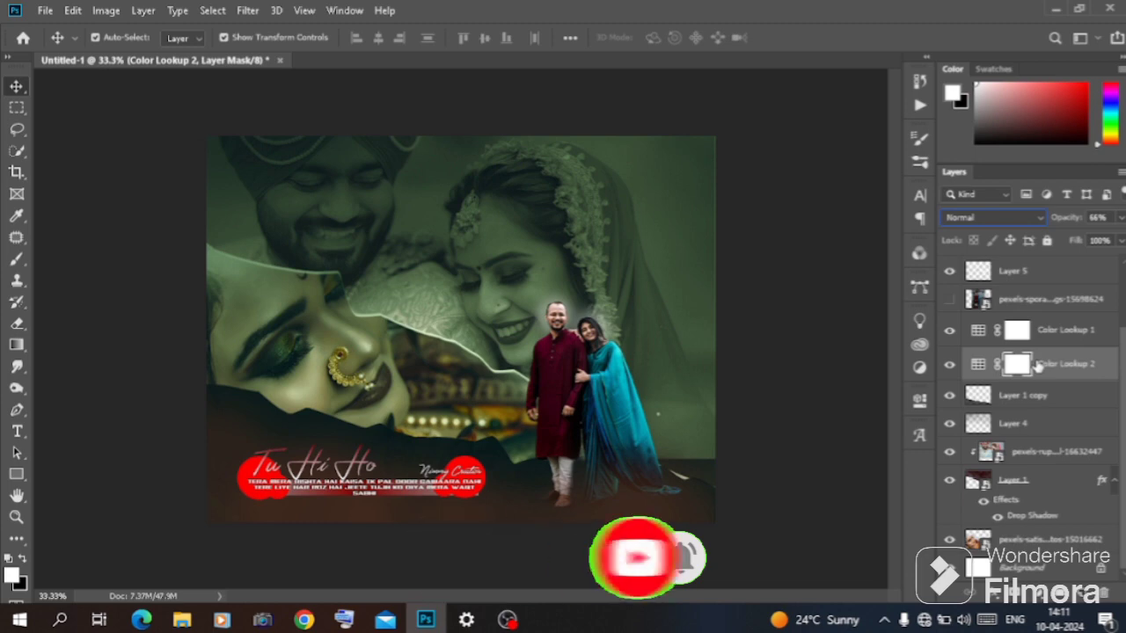
{"action": "left_click", "coordinate": [1044, 343]}
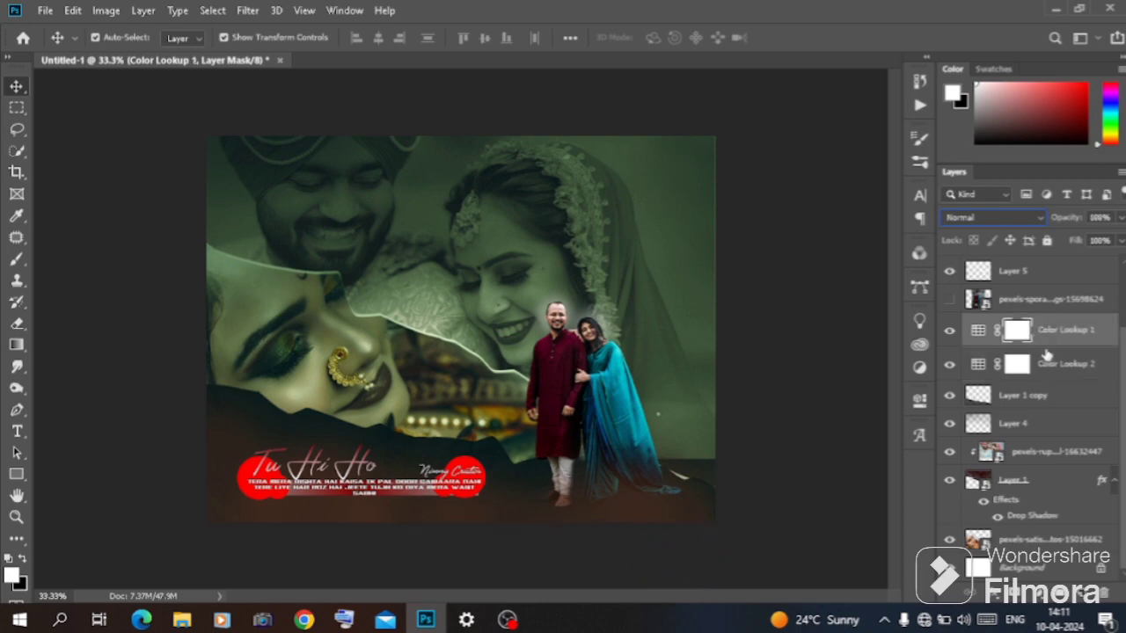
{"action": "left_click", "coordinate": [948, 331]}
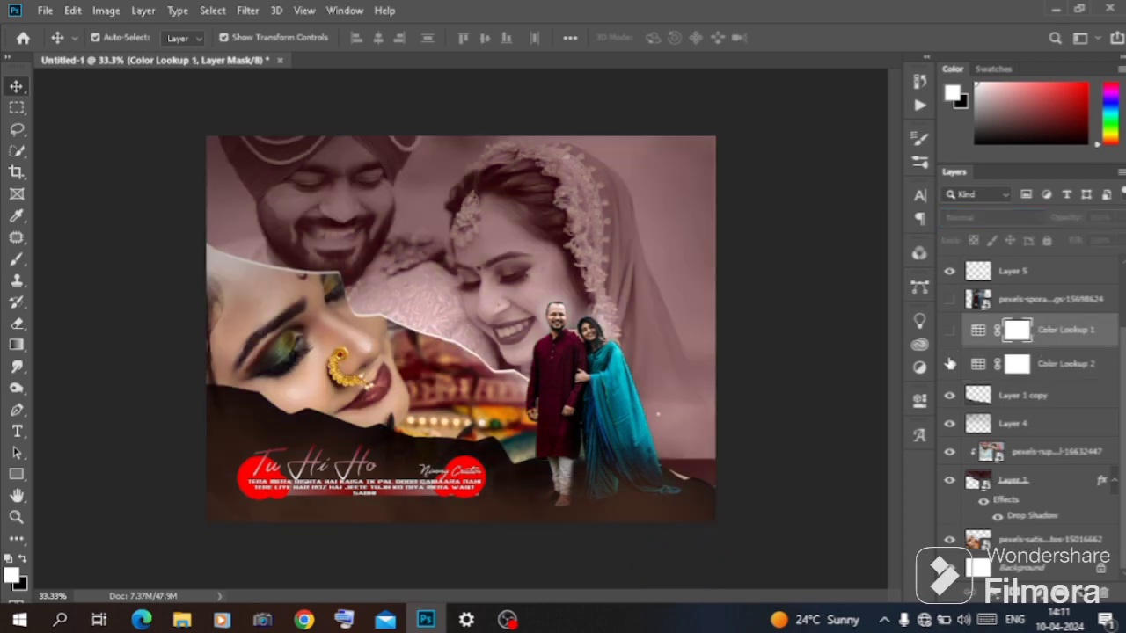
{"action": "left_click", "coordinate": [1052, 363]}
{"action": "key", "text": "Delete"}
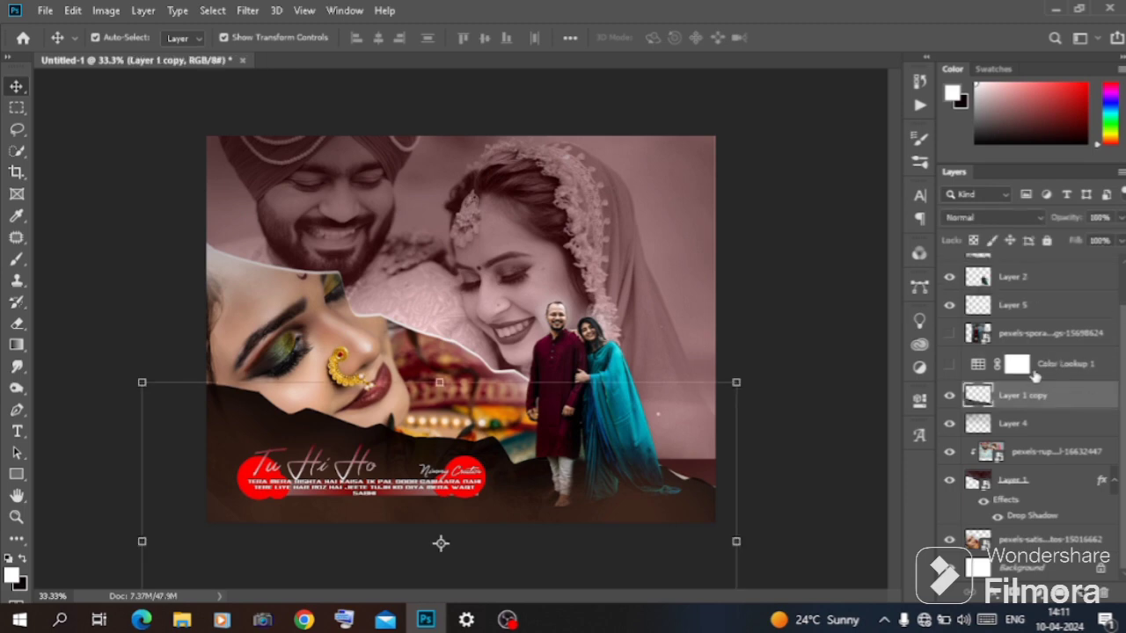
{"action": "left_click", "coordinate": [1035, 375]}
{"action": "key", "text": "Delete"}
Add a Color Lookup adjustment above the faded couple photo, load 3Strip.look and clip it to the photo
{"action": "left_click", "coordinate": [1027, 453]}
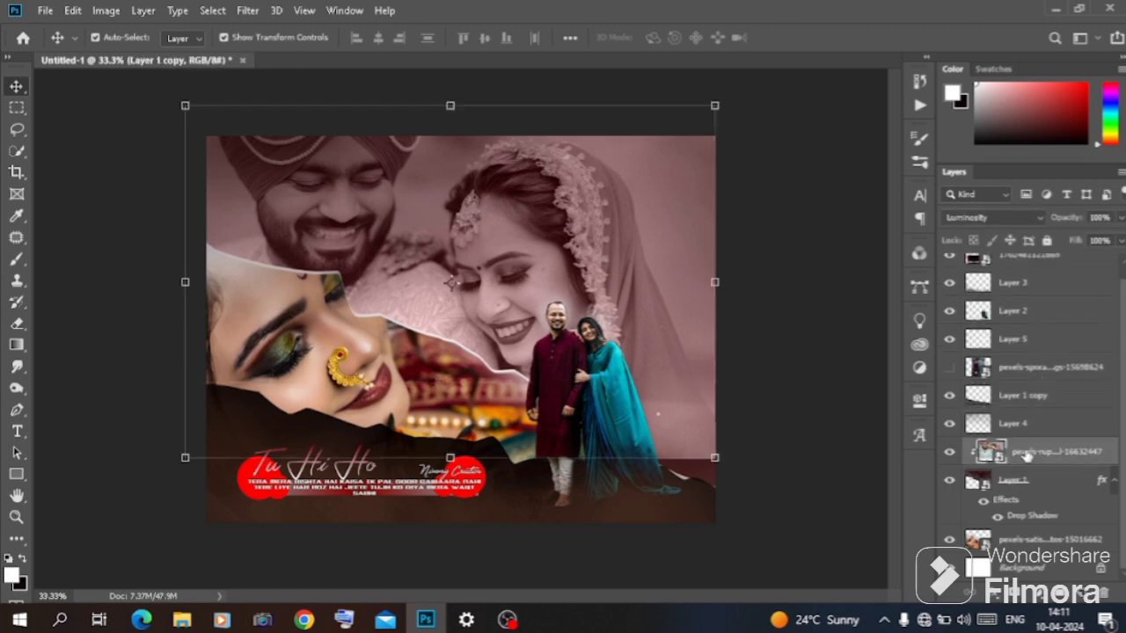
{"action": "left_click", "coordinate": [1027, 485]}
{"action": "left_click", "coordinate": [1026, 454]}
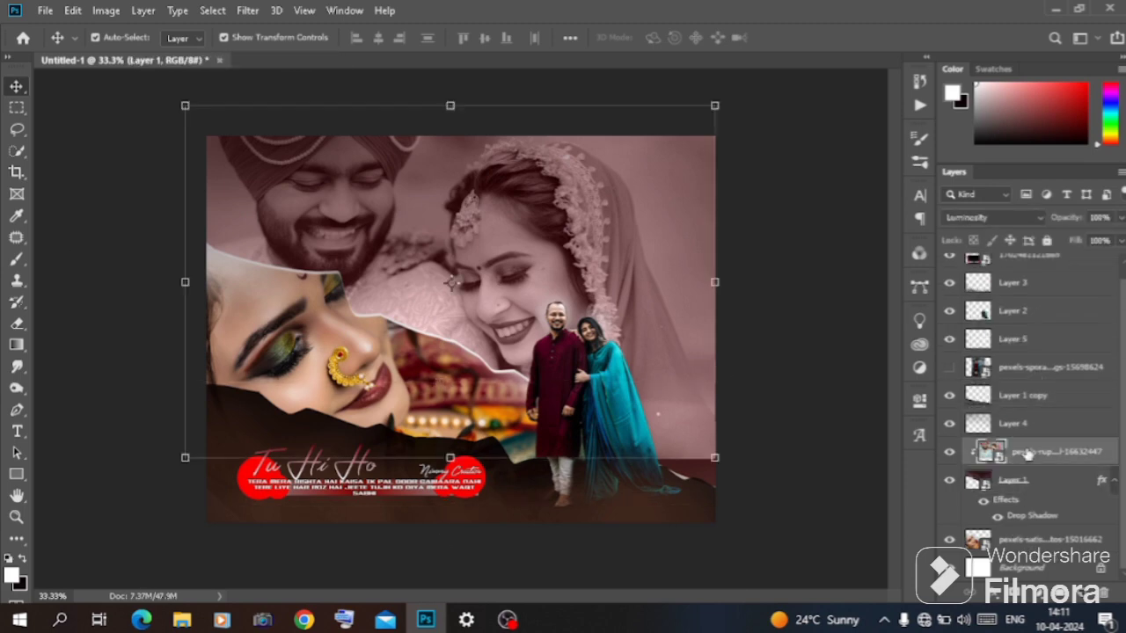
{"action": "left_click", "coordinate": [1038, 594]}
{"action": "left_click", "coordinate": [1031, 499]}
{"action": "left_click", "coordinate": [809, 369]}
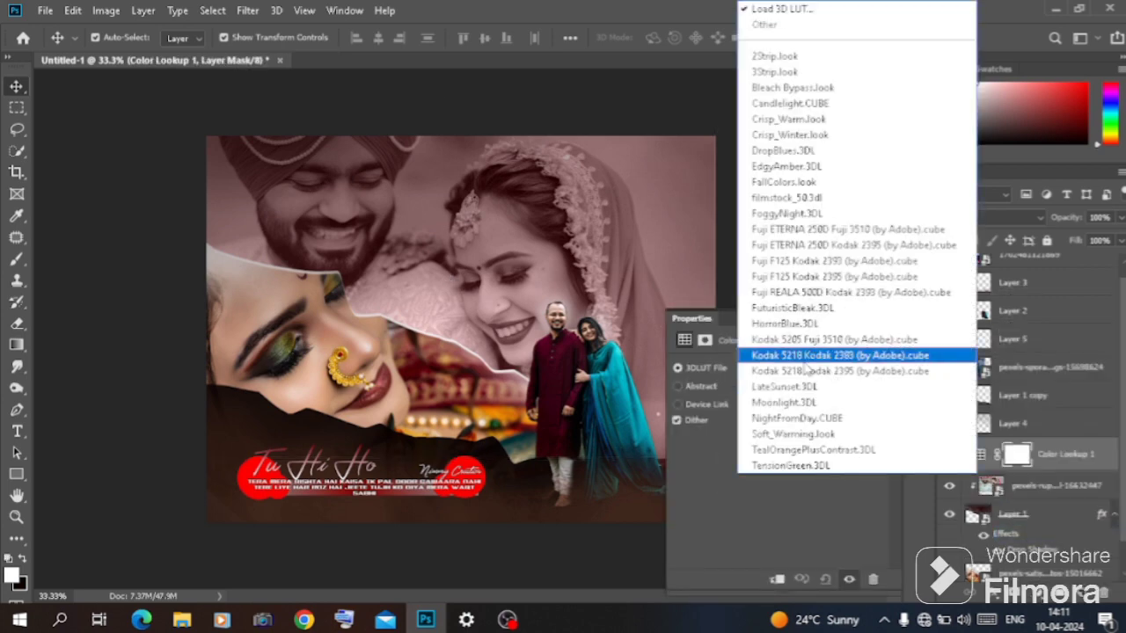
{"action": "left_click", "coordinate": [796, 80]}
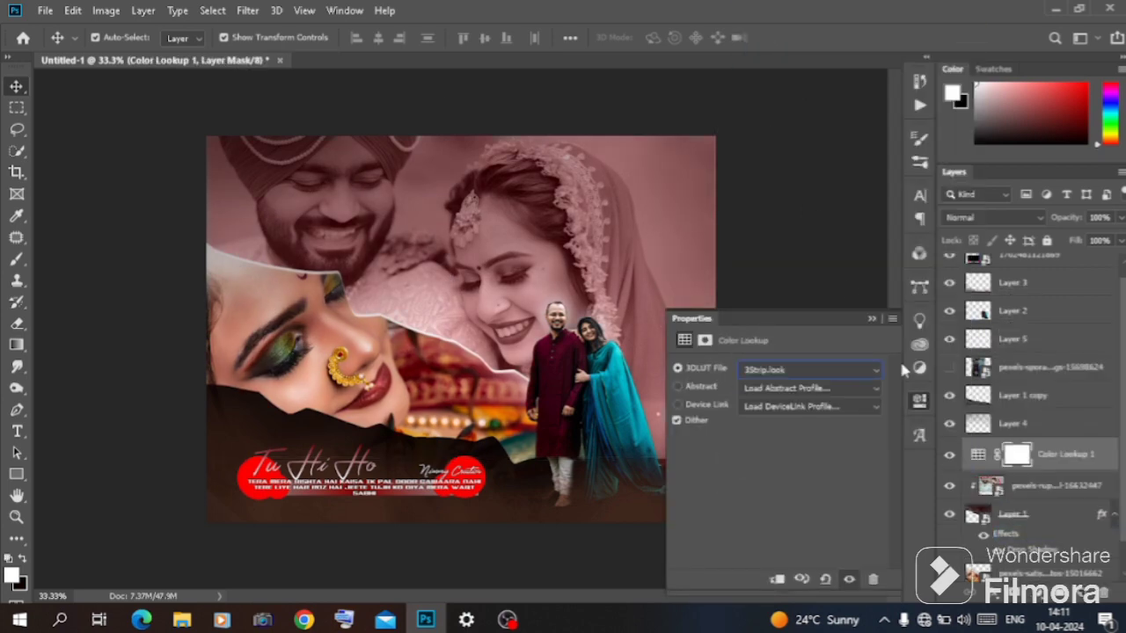
{"action": "left_click", "coordinate": [774, 582]}
Step the clipped Color Lookup's 3DLUT file on to EdgyAmber.3DL and collapse its properties
{"action": "key", "text": "Down"}
{"action": "key", "text": "Down"}
{"action": "key", "text": "Down"}
{"action": "key", "text": "Down"}
{"action": "key", "text": "Down"}
{"action": "key", "text": "Down"}
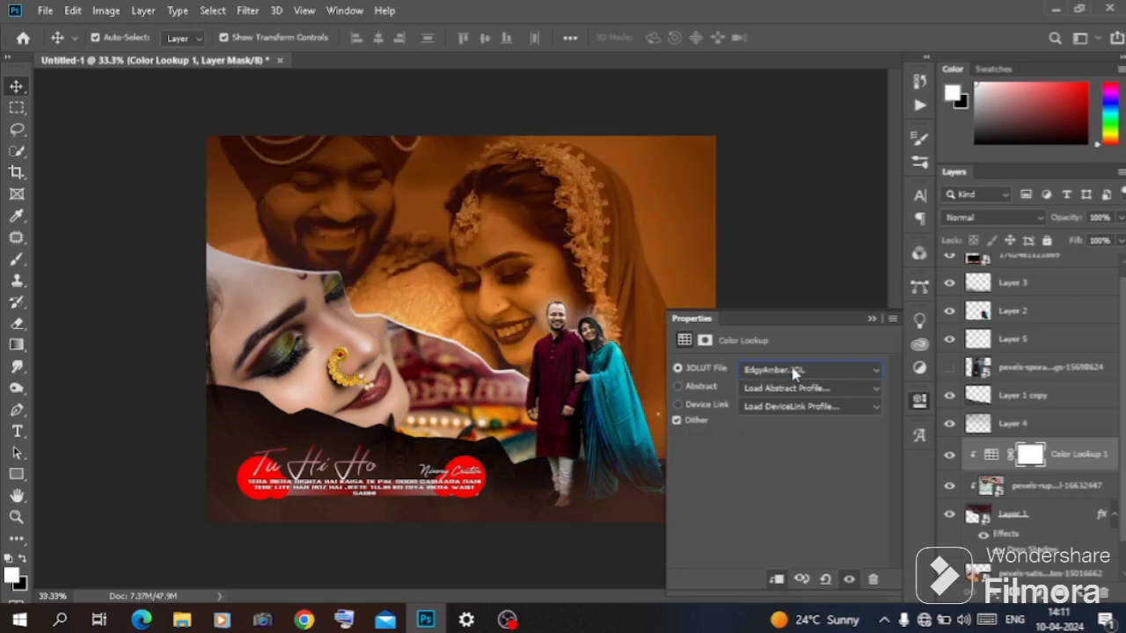
{"action": "left_click", "coordinate": [871, 318]}
Preview blend modes such as Screen, Vivid Light and Exclusion on the clipped Color Lookup and return it to Normal
{"action": "left_click", "coordinate": [992, 218]}
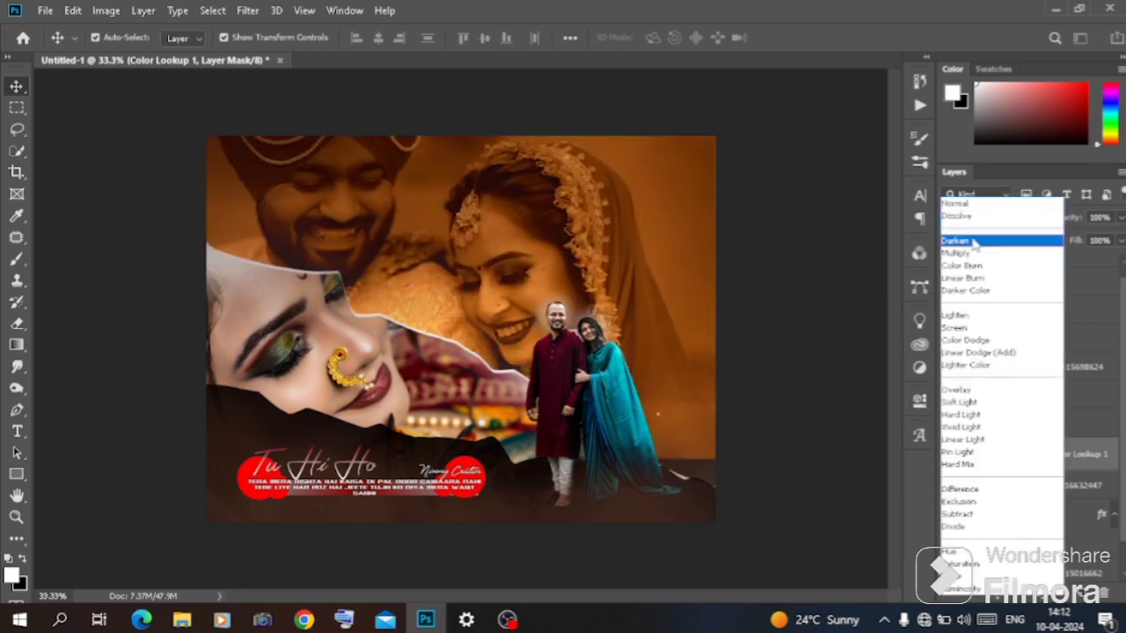
{"action": "left_click", "coordinate": [973, 242]}
{"action": "key", "text": "Down"}
{"action": "key", "text": "Down"}
{"action": "key", "text": "Down"}
{"action": "key", "text": "Down"}
{"action": "key", "text": "Down"}
{"action": "key", "text": "Down"}
{"action": "key", "text": "Down"}
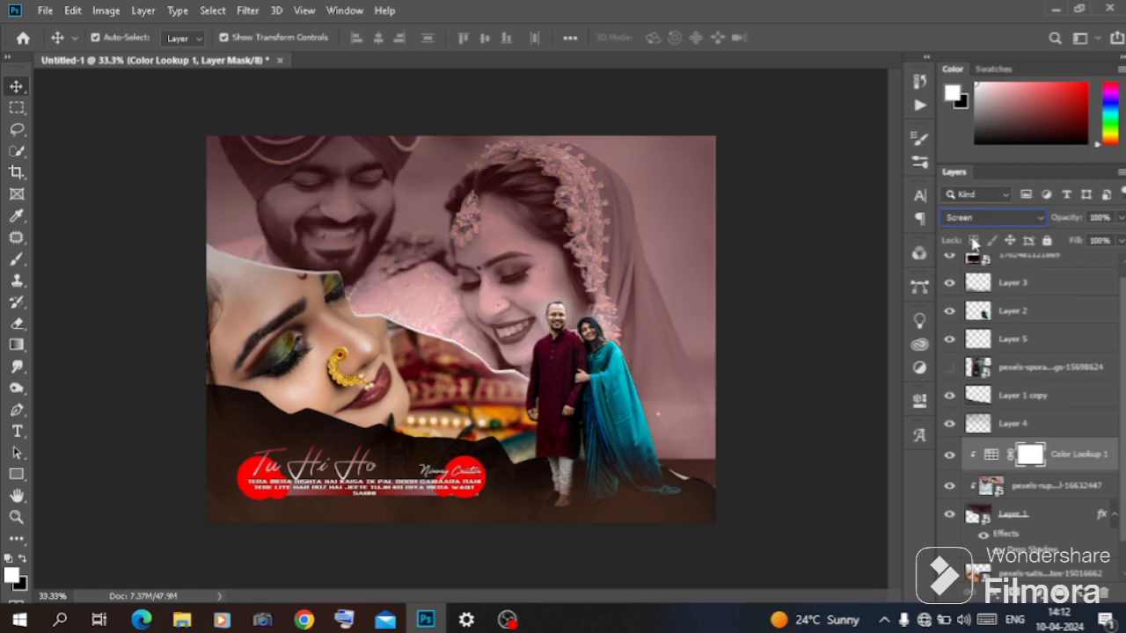
{"action": "key", "text": "Down"}
{"action": "key", "text": "Down"}
{"action": "key", "text": "Down"}
{"action": "key", "text": "Down"}
{"action": "key", "text": "Down"}
{"action": "key", "text": "Down"}
{"action": "key", "text": "Down"}
{"action": "key", "text": "Down"}
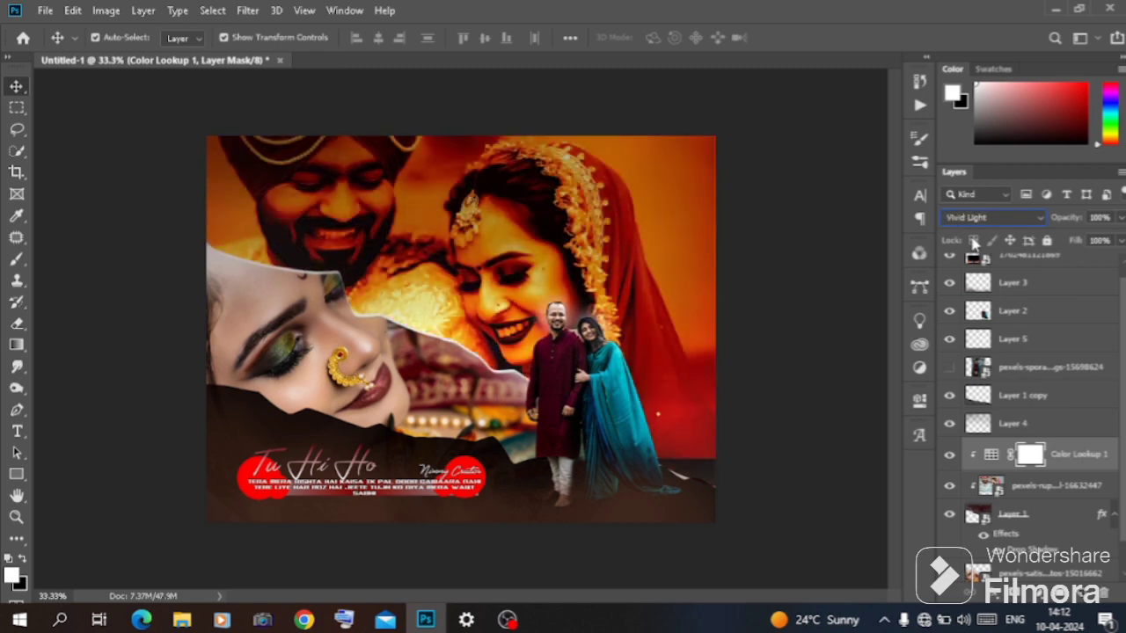
{"action": "key", "text": "Down"}
{"action": "key", "text": "Down"}
{"action": "key", "text": "Down"}
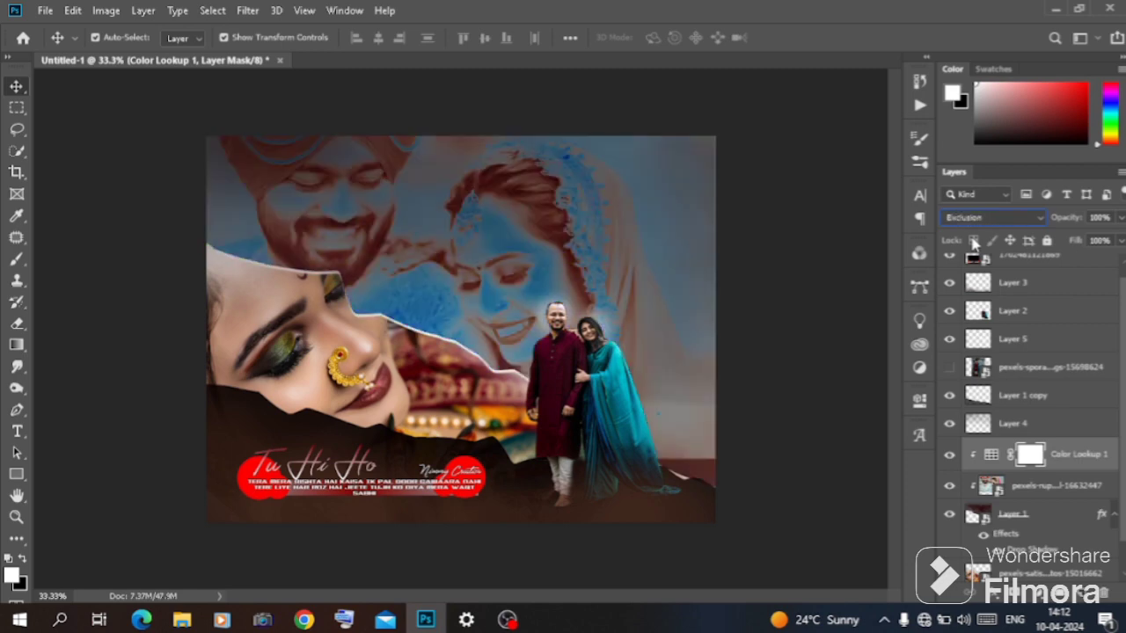
{"action": "key", "text": "Down"}
{"action": "key", "text": "Down"}
{"action": "key", "text": "Down"}
{"action": "key", "text": "Down"}
{"action": "key", "text": "Down"}
{"action": "key", "text": "Down"}
{"action": "key", "text": "Down"}
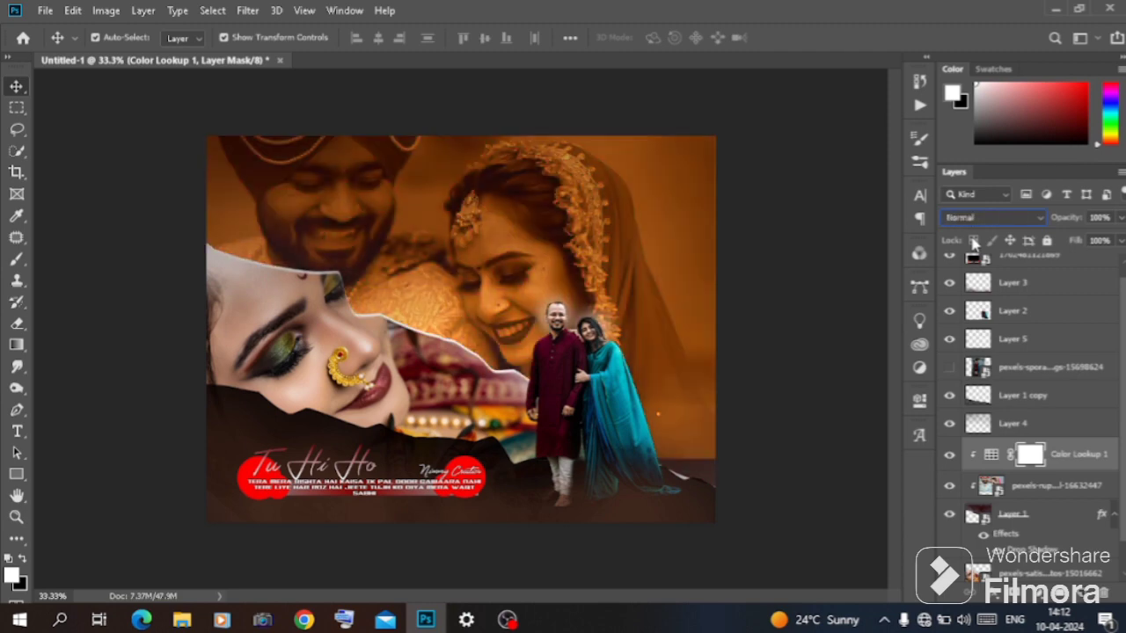
Browse the faded couple photo's Color Lookup presets from filmstock_50.3dl onward and set the 3DLUT file to Moonlight.3DL
{"action": "double_click", "coordinate": [991, 455]}
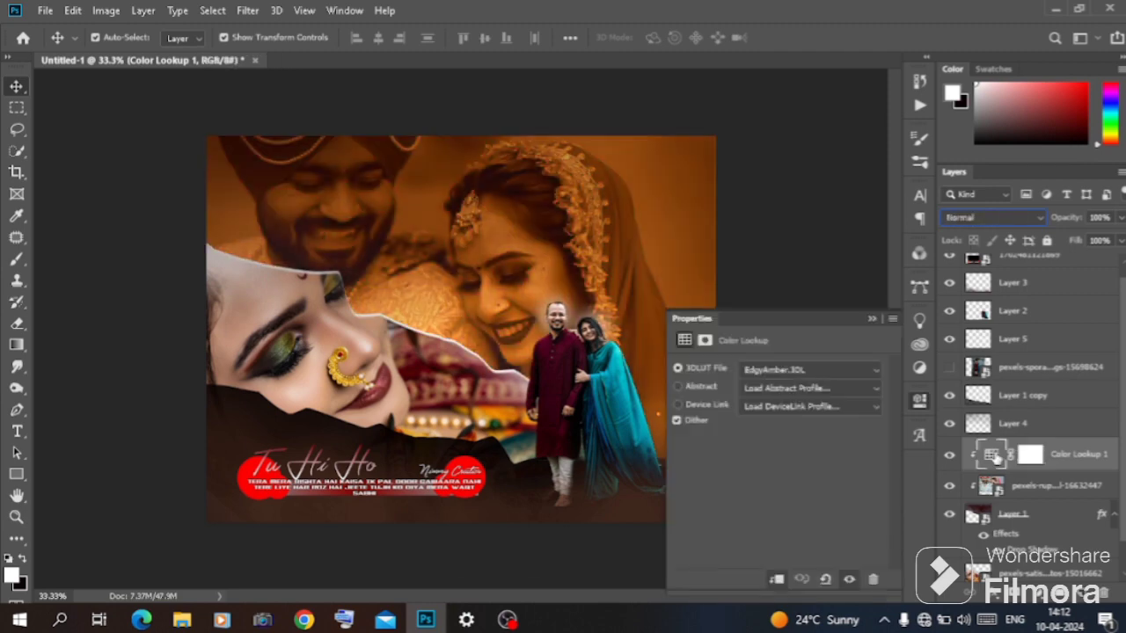
{"action": "left_click", "coordinate": [786, 370]}
{"action": "left_click", "coordinate": [794, 189]}
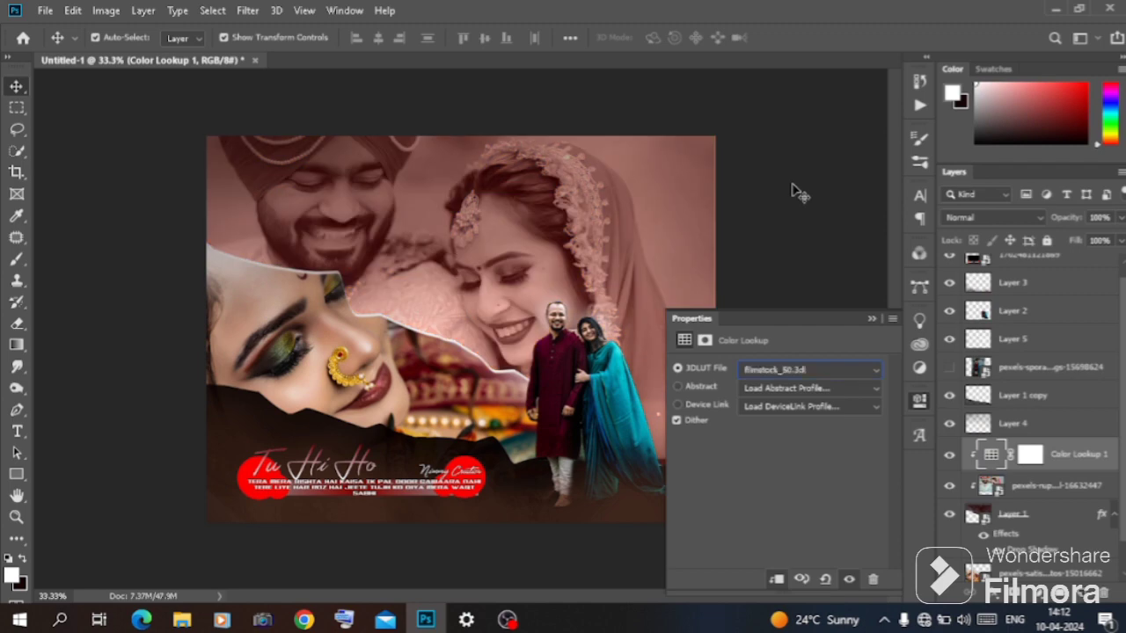
{"action": "key", "text": "Down"}
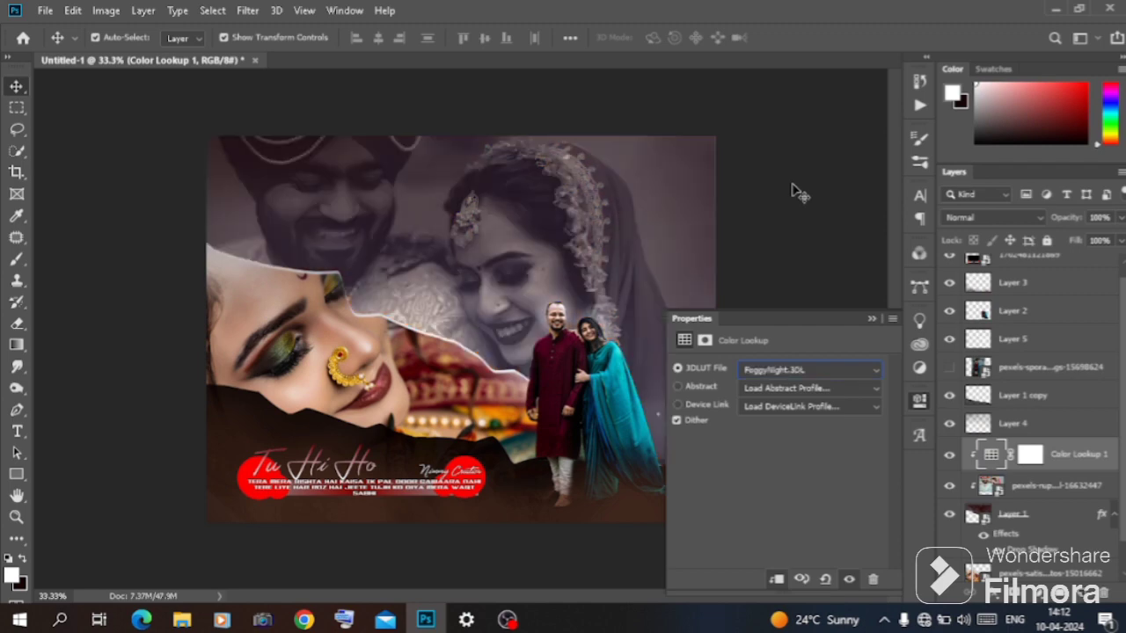
{"action": "key", "text": "Down"}
{"action": "key", "text": "Down"}
{"action": "key", "text": "Down"}
{"action": "key", "text": "Down"}
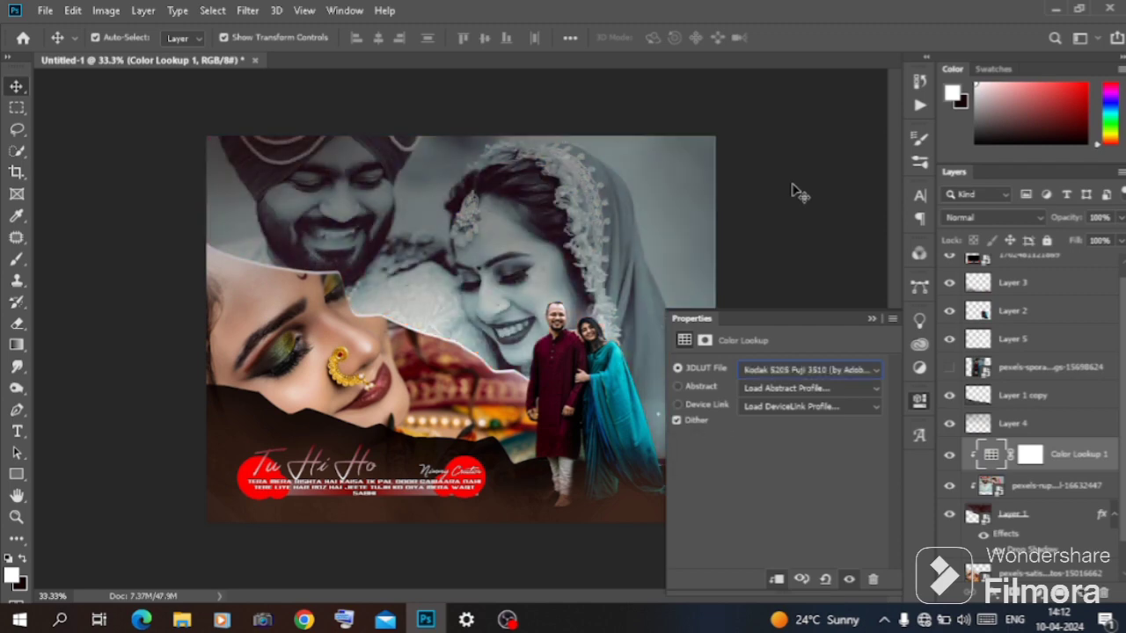
{"action": "key", "text": "Down"}
{"action": "key", "text": "Down"}
{"action": "key", "text": "Down"}
{"action": "key", "text": "Down"}
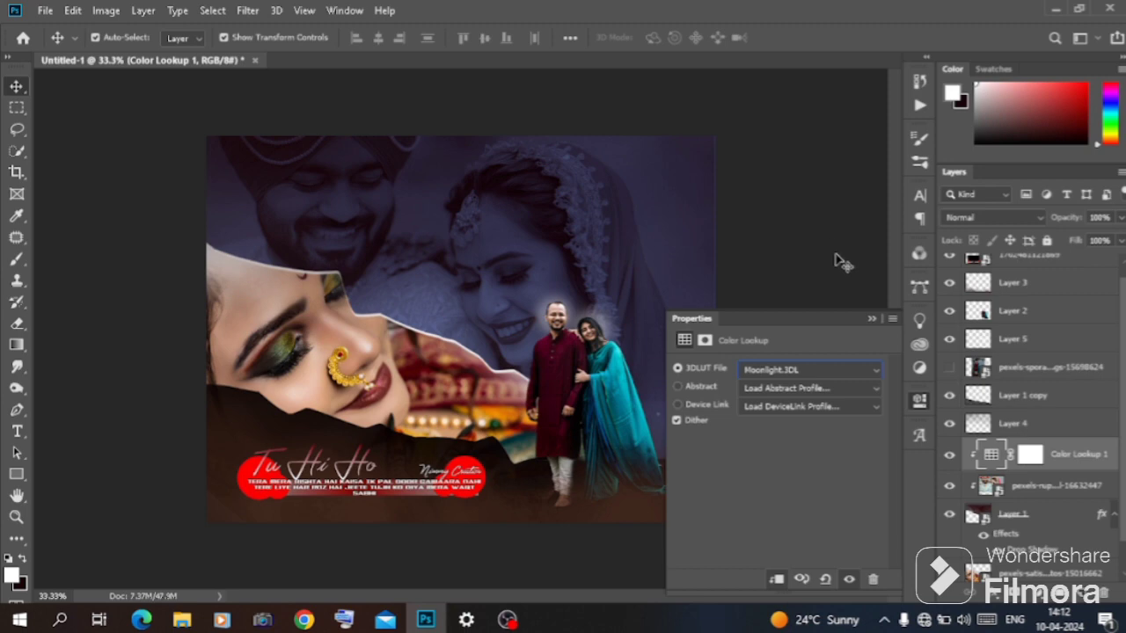
{"action": "left_click", "coordinate": [871, 319]}
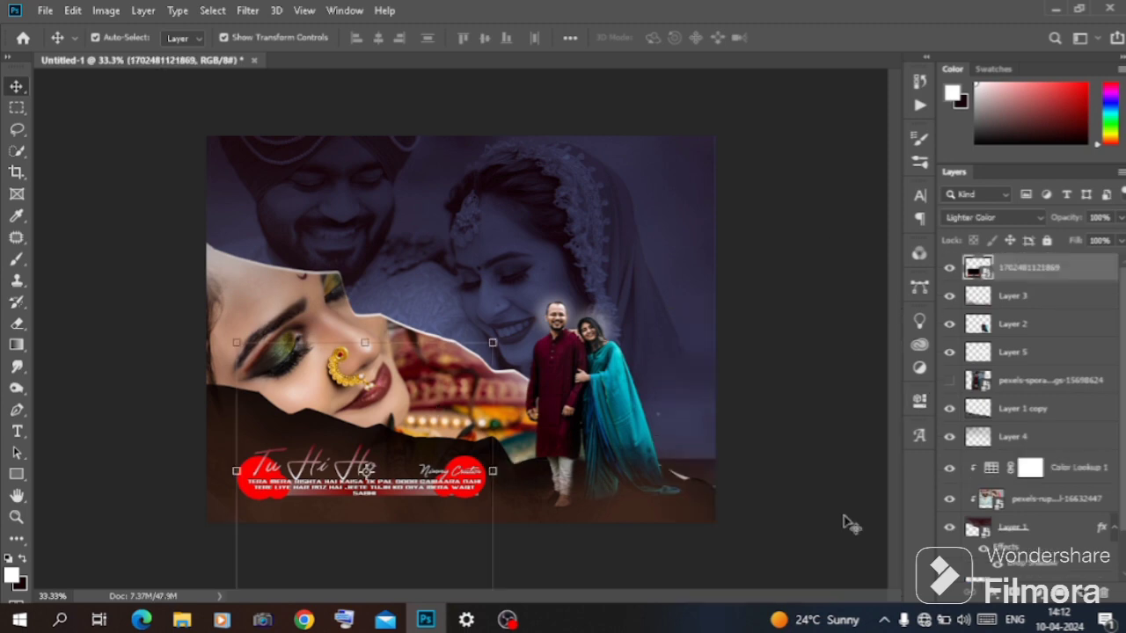
Set the bride close-up layer's blend mode to Luminosity
{"action": "scroll", "coordinate": [1075, 519], "scroll_direction": "down", "scroll_amount": 2}
{"action": "left_click", "coordinate": [1026, 544]}
{"action": "left_click", "coordinate": [1011, 220]}
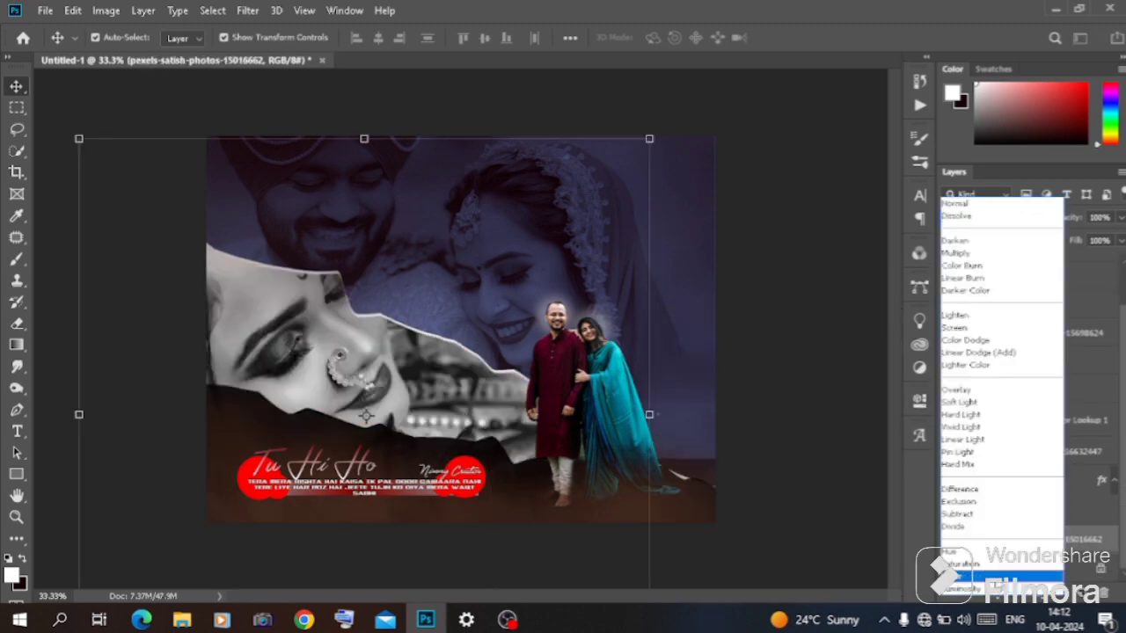
{"action": "left_click", "coordinate": [992, 591]}
{"action": "left_click", "coordinate": [846, 468]}
Add a Color Lookup adjustment directly above Layer 1 copy and clip it to that layer
{"action": "left_click", "coordinate": [646, 508]}
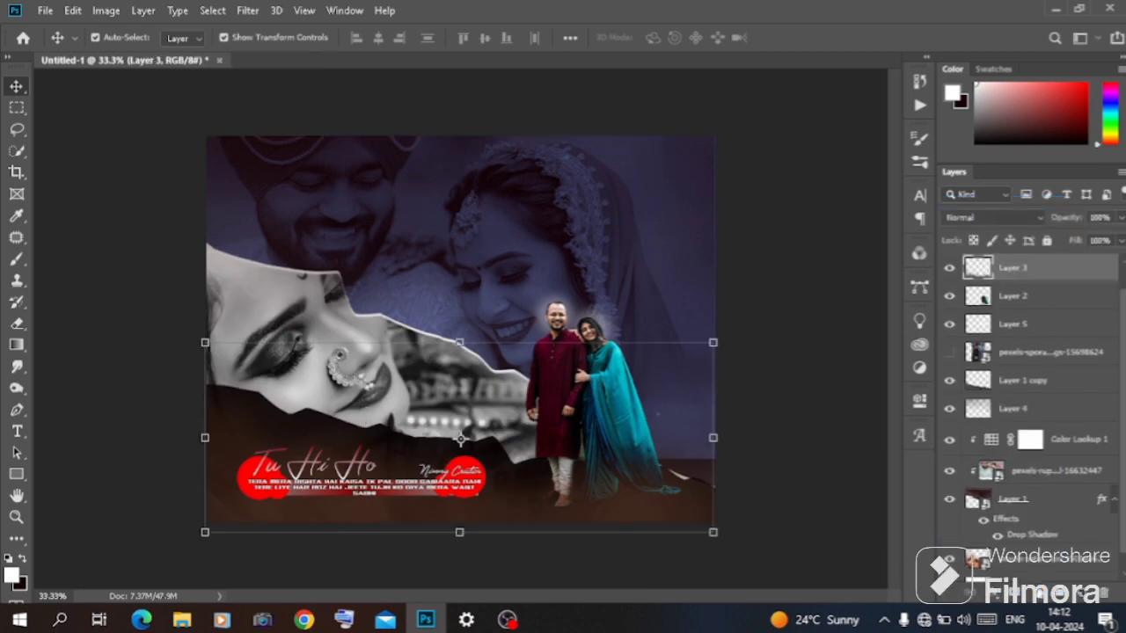
{"action": "left_click", "coordinate": [1040, 596]}
{"action": "left_click", "coordinate": [889, 458]}
{"action": "left_click", "coordinate": [1045, 379]}
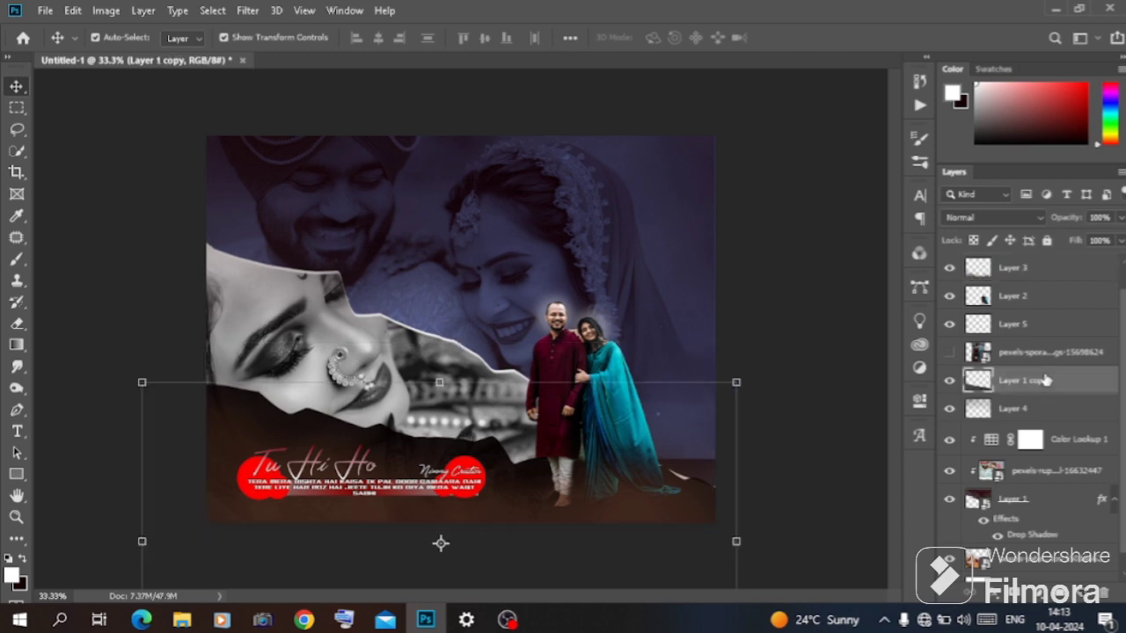
{"action": "left_click", "coordinate": [1045, 605]}
{"action": "left_click", "coordinate": [1011, 528]}
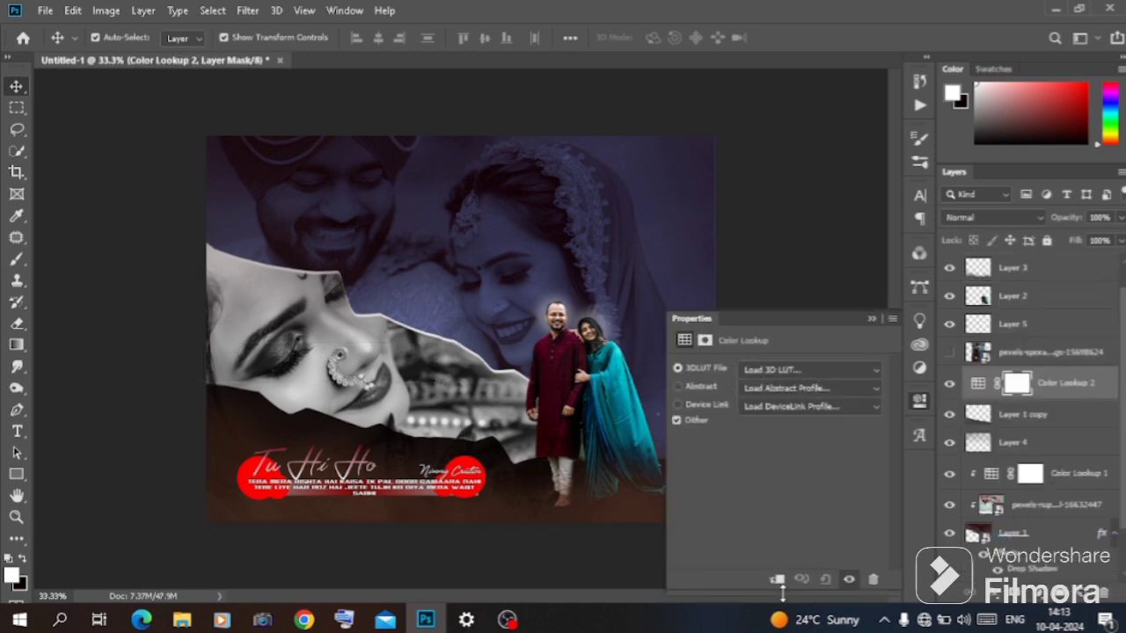
{"action": "left_click", "coordinate": [789, 387]}
Browse the 3DLUT presets of the Color Lookup above Layer 1 copy and set the file to NightFromDay.CUBE
{"action": "left_click", "coordinate": [789, 368]}
{"action": "left_click", "coordinate": [789, 368]}
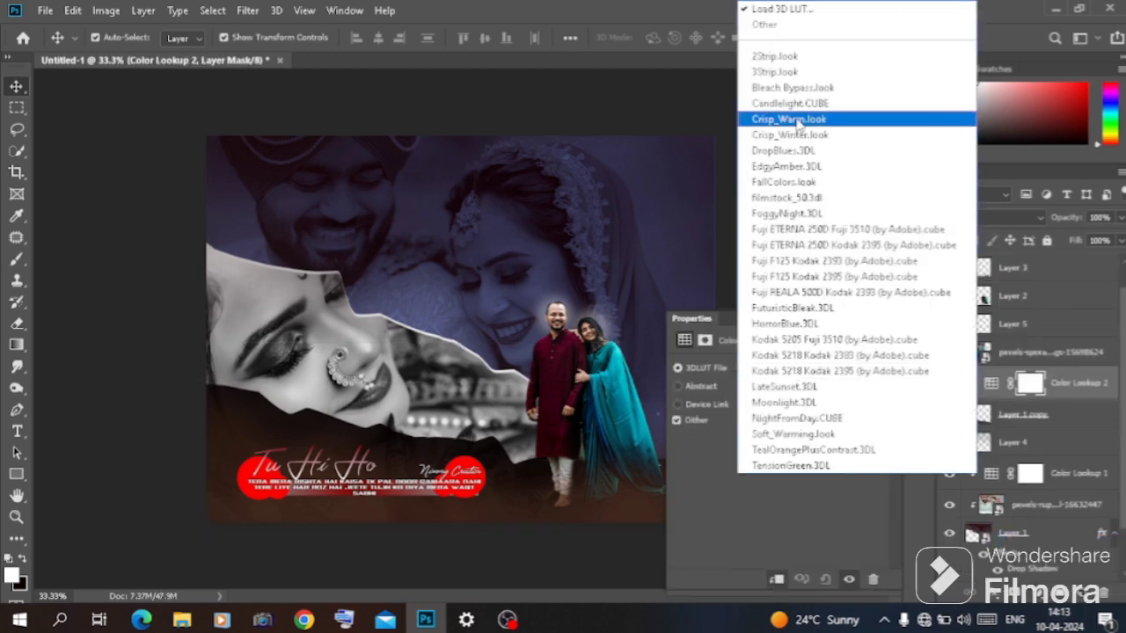
{"action": "left_click", "coordinate": [795, 92]}
{"action": "key", "text": "Down"}
{"action": "key", "text": "Down"}
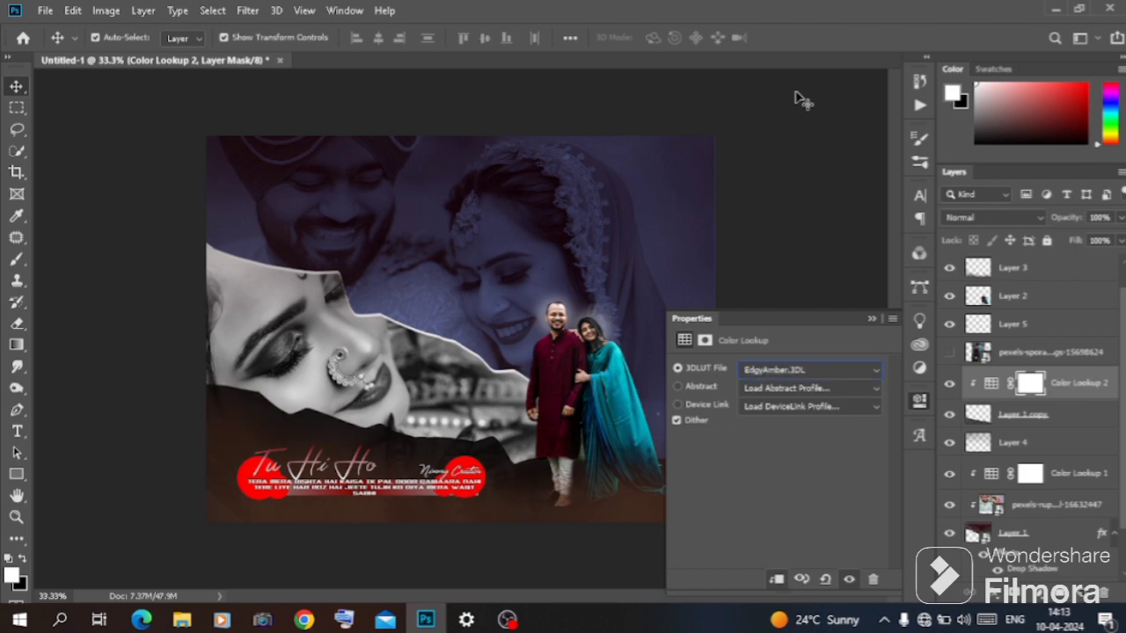
{"action": "key", "text": "Down"}
{"action": "key", "text": "Down"}
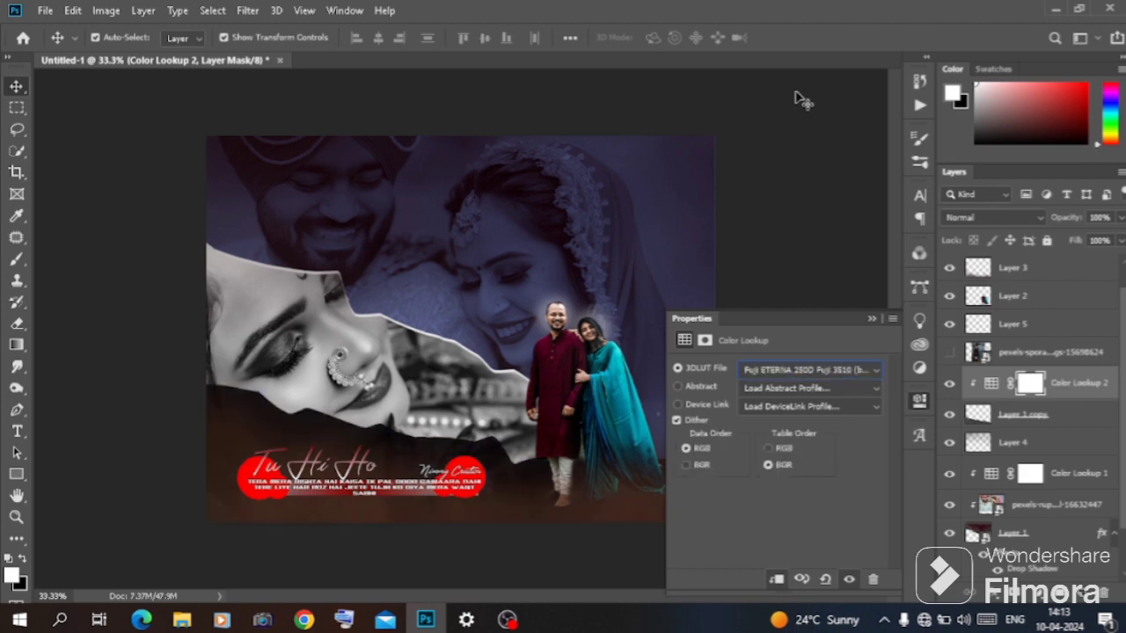
{"action": "key", "text": "Down"}
{"action": "key", "text": "Down"}
{"action": "key", "text": "Down"}
{"action": "key", "text": "Down"}
{"action": "key", "text": "Down"}
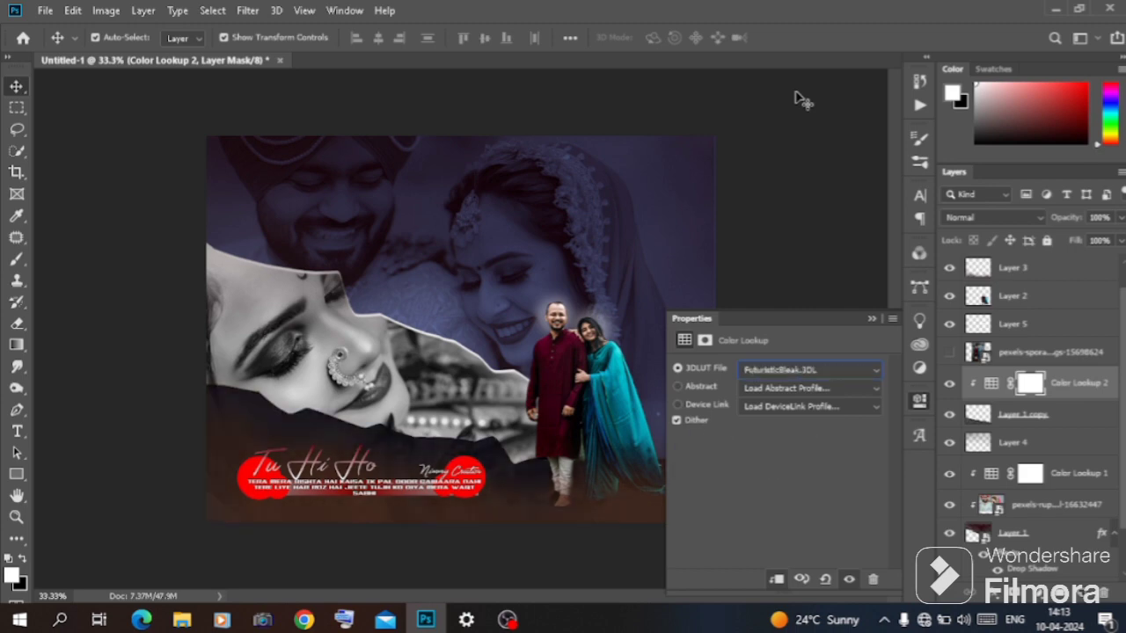
{"action": "key", "text": "Down"}
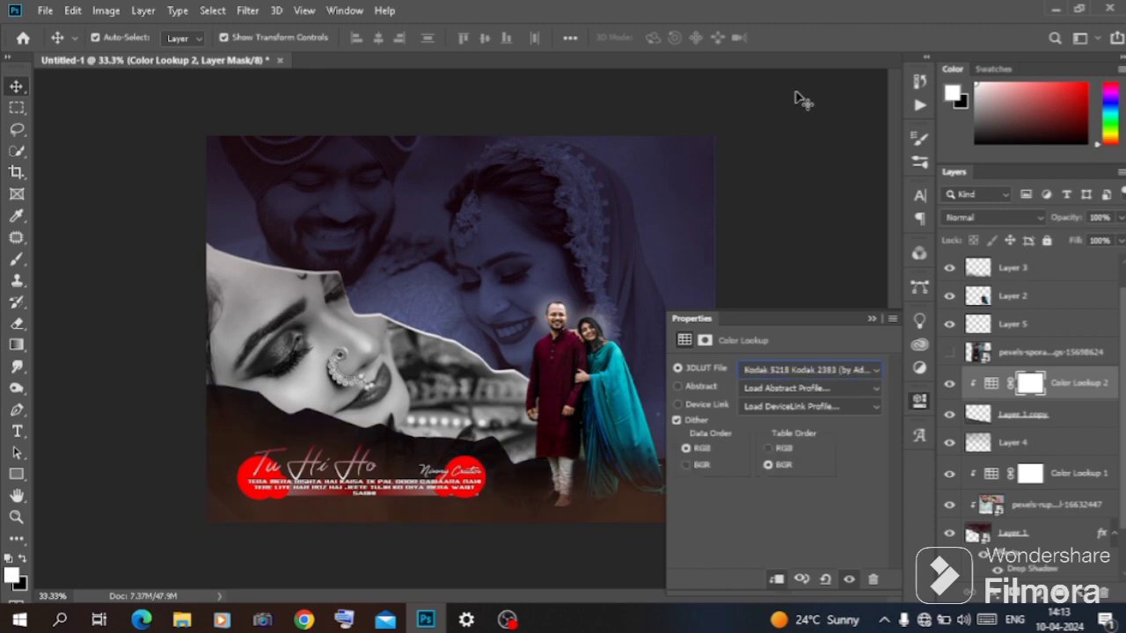
{"action": "key", "text": "Down"}
{"action": "key", "text": "Down"}
{"action": "key", "text": "Down"}
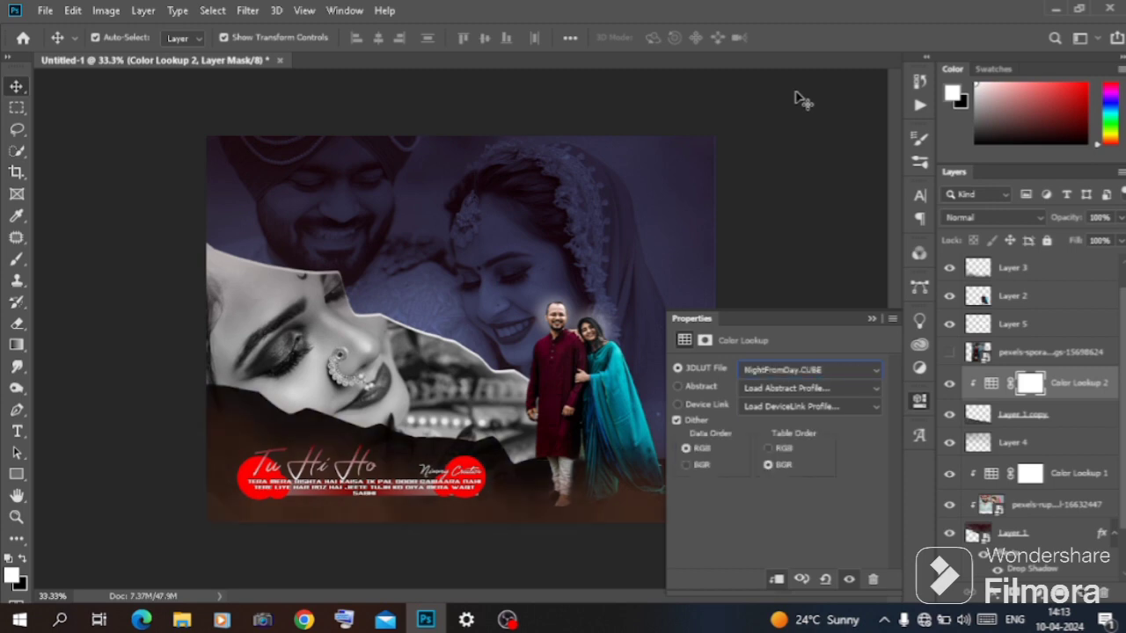
{"action": "left_click", "coordinate": [874, 320]}
Add a white Drop Shadow to Layer 1 copy with its angle set to 106°
{"action": "left_click", "coordinate": [1071, 414]}
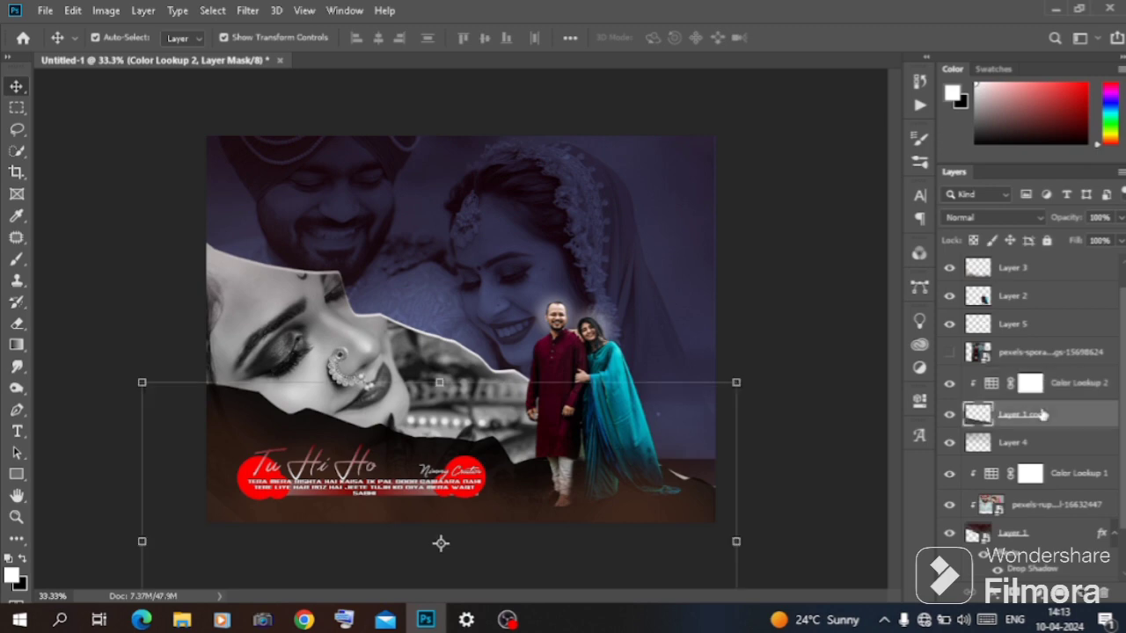
{"action": "double_click", "coordinate": [1073, 416]}
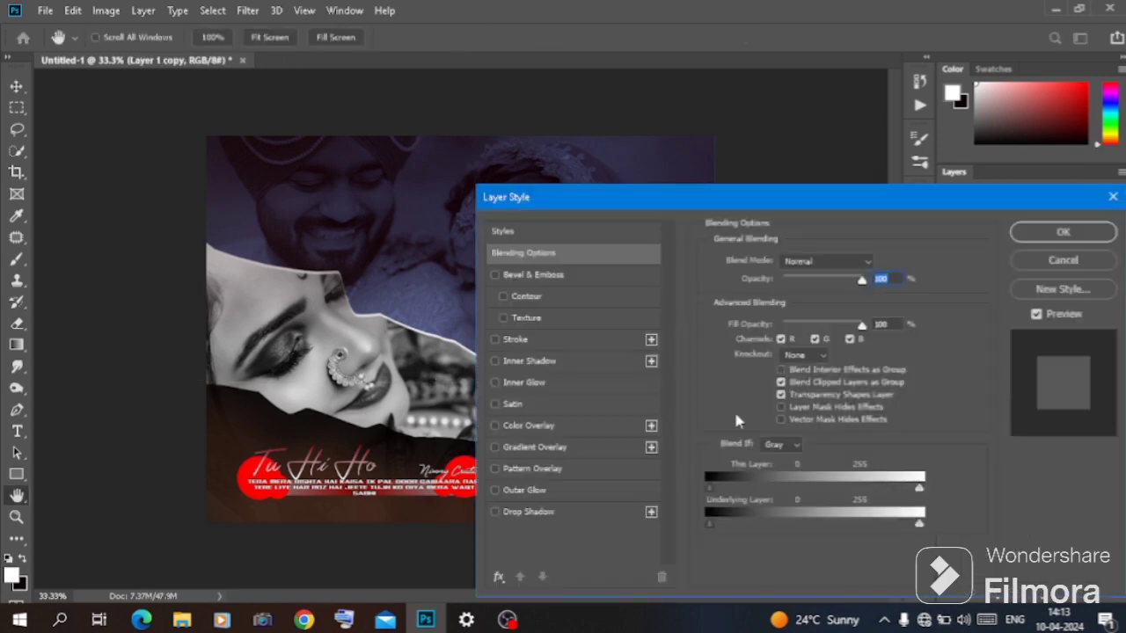
{"action": "left_click", "coordinate": [532, 425]}
{"action": "left_click", "coordinate": [550, 512]}
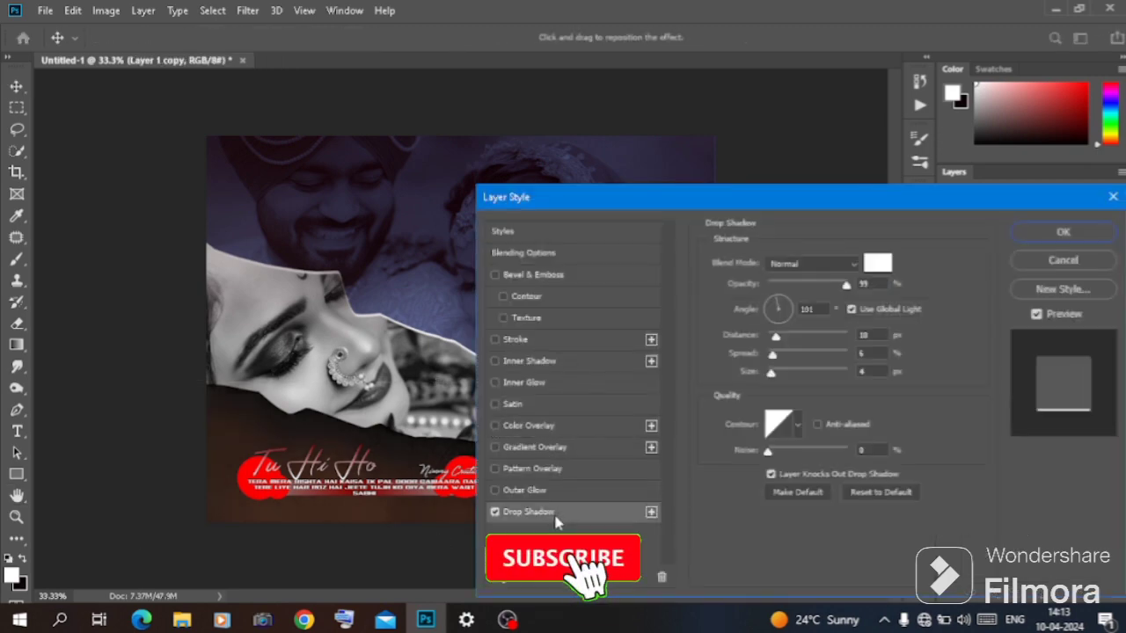
{"action": "left_click", "coordinate": [878, 262]}
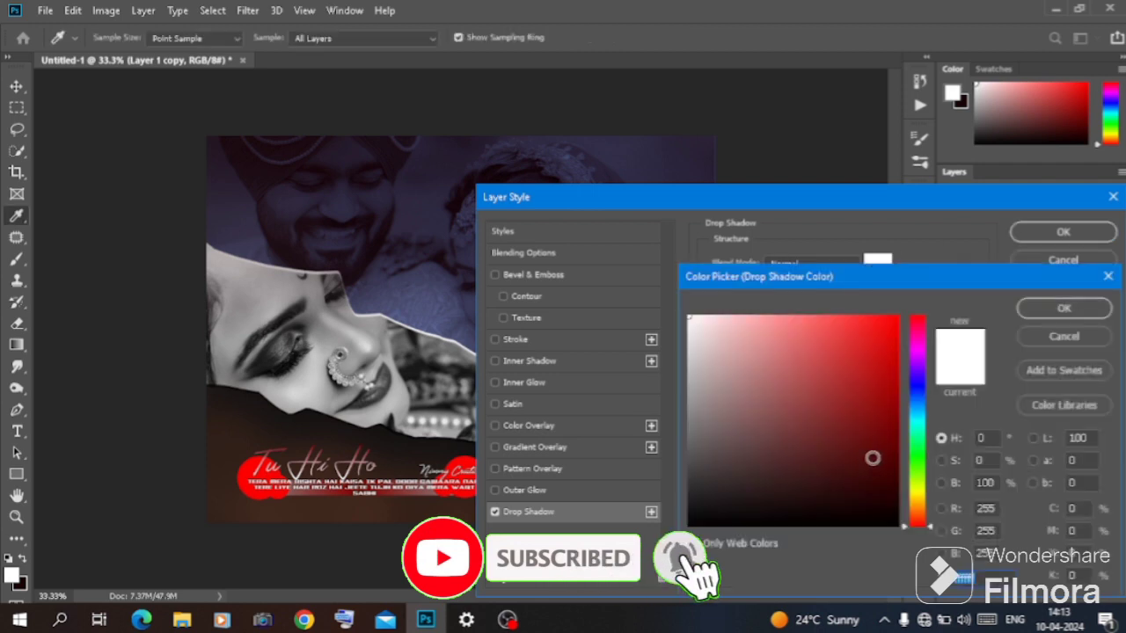
{"action": "left_click", "coordinate": [874, 457]}
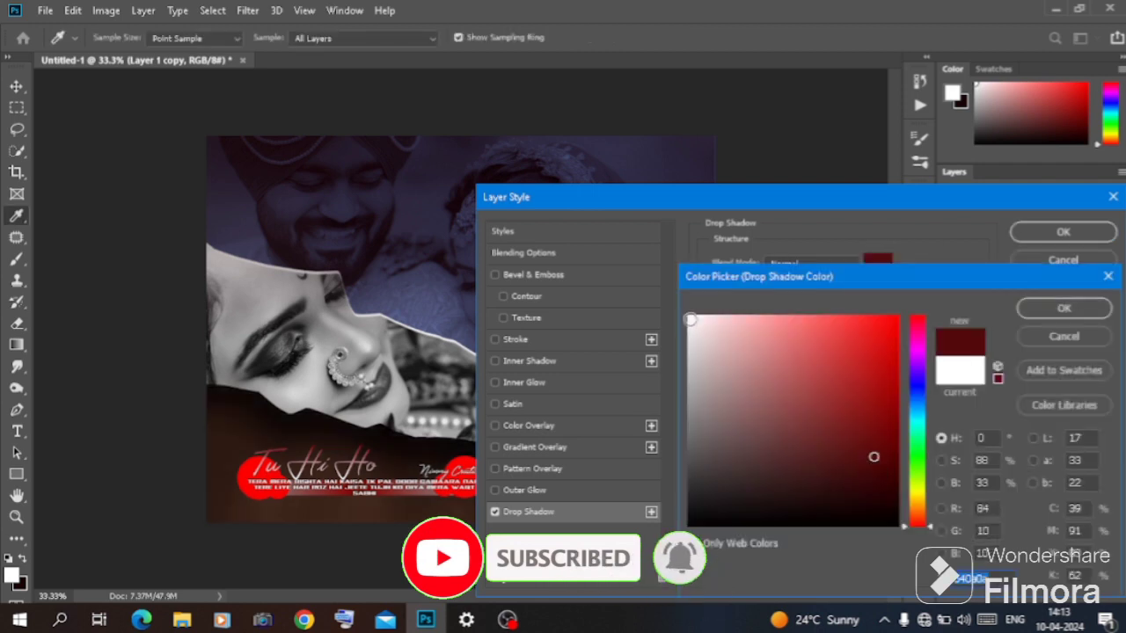
{"action": "left_click", "coordinate": [690, 319]}
{"action": "left_click", "coordinate": [1063, 307]}
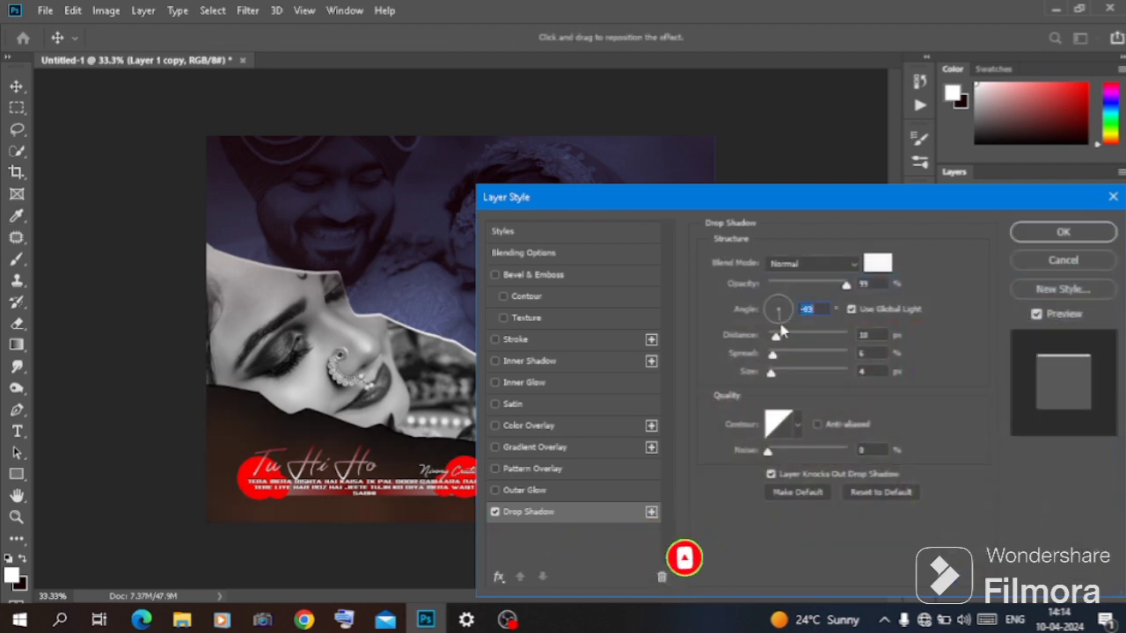
{"action": "left_click", "coordinate": [778, 305]}
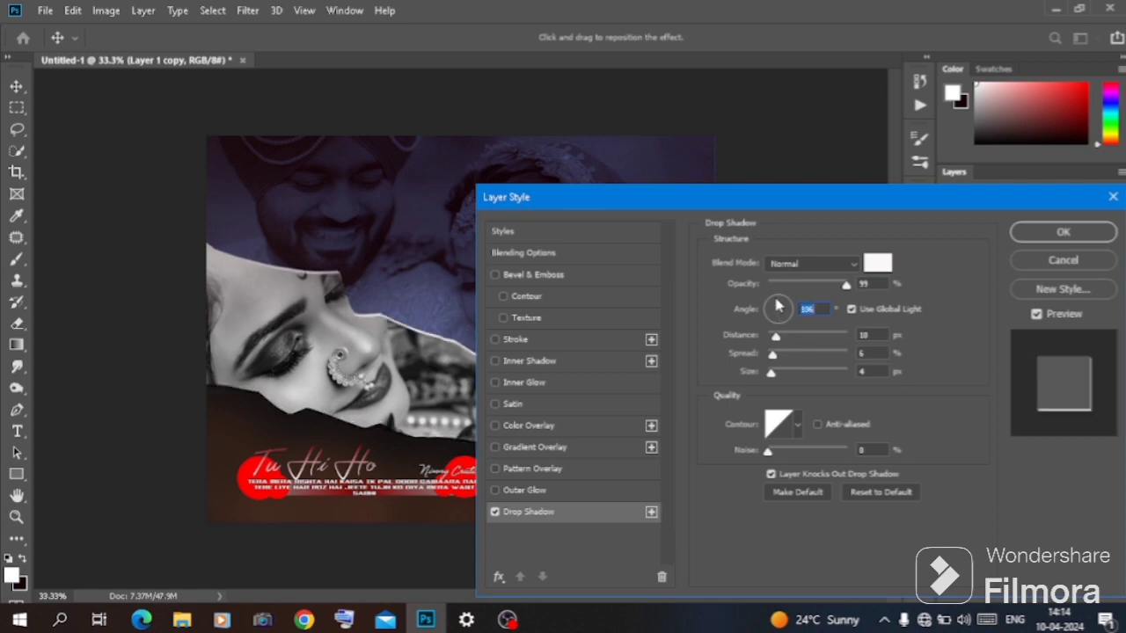
{"action": "left_click", "coordinate": [1060, 233]}
{"action": "left_click", "coordinate": [859, 435]}
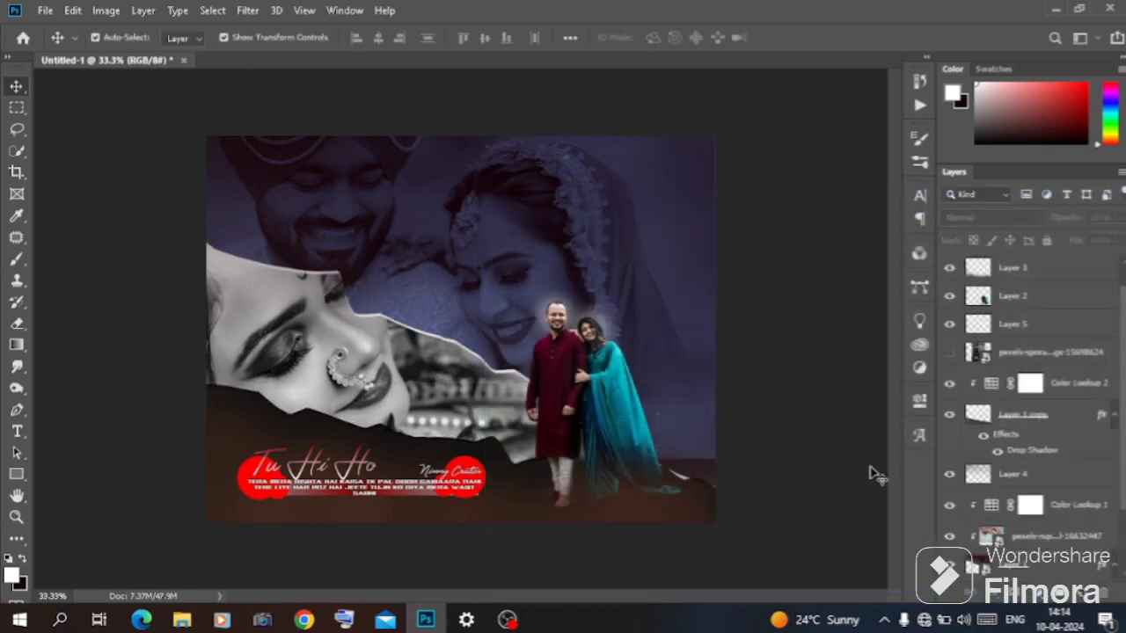
Hide Layer 3 and check the composition without it
{"action": "left_click", "coordinate": [1022, 268]}
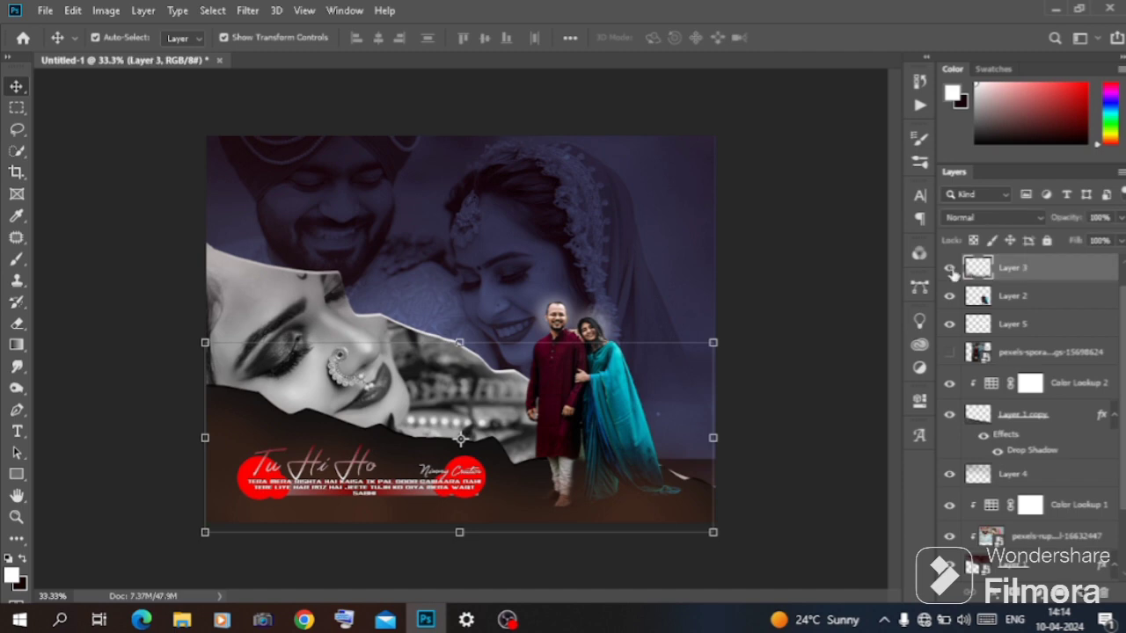
{"action": "left_click", "coordinate": [949, 268]}
{"action": "key", "text": "ctrl+plus"}
{"action": "key", "text": "ctrl+minus"}
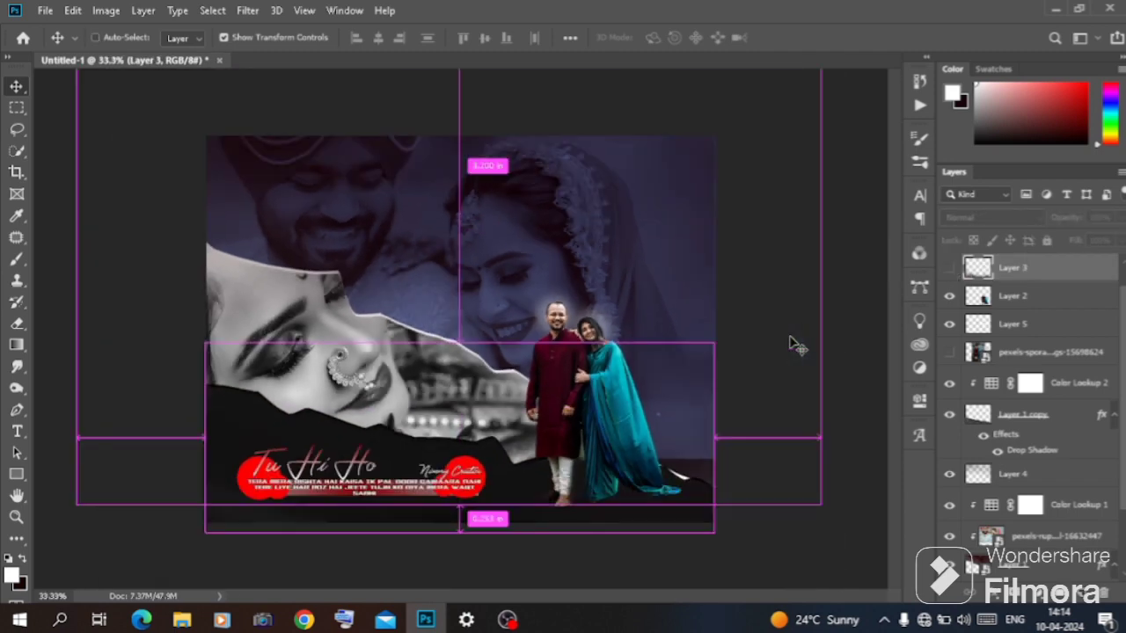
{"action": "key", "text": "ctrl+plus"}
{"action": "key", "text": "ctrl+plus"}
{"action": "key", "text": "ctrl+minus"}
{"action": "key", "text": "ctrl+minus"}
{"action": "left_click", "coordinate": [791, 341]}
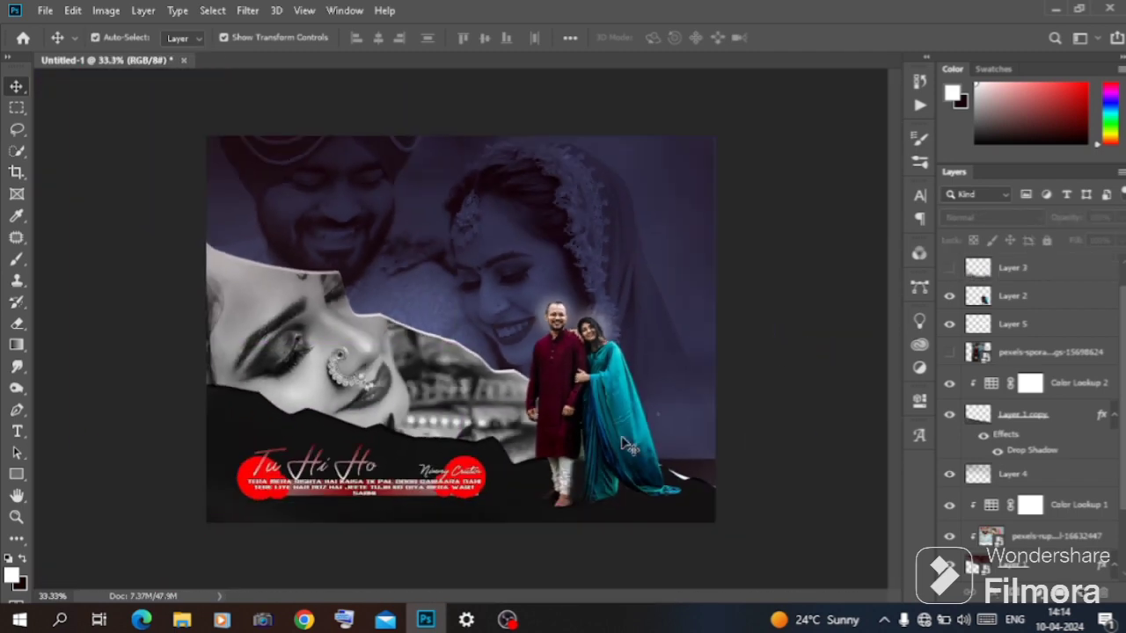
Toggle the Drop Shadow of Layer 1 copy off and on to compare the torn edge
{"action": "left_click", "coordinate": [539, 510]}
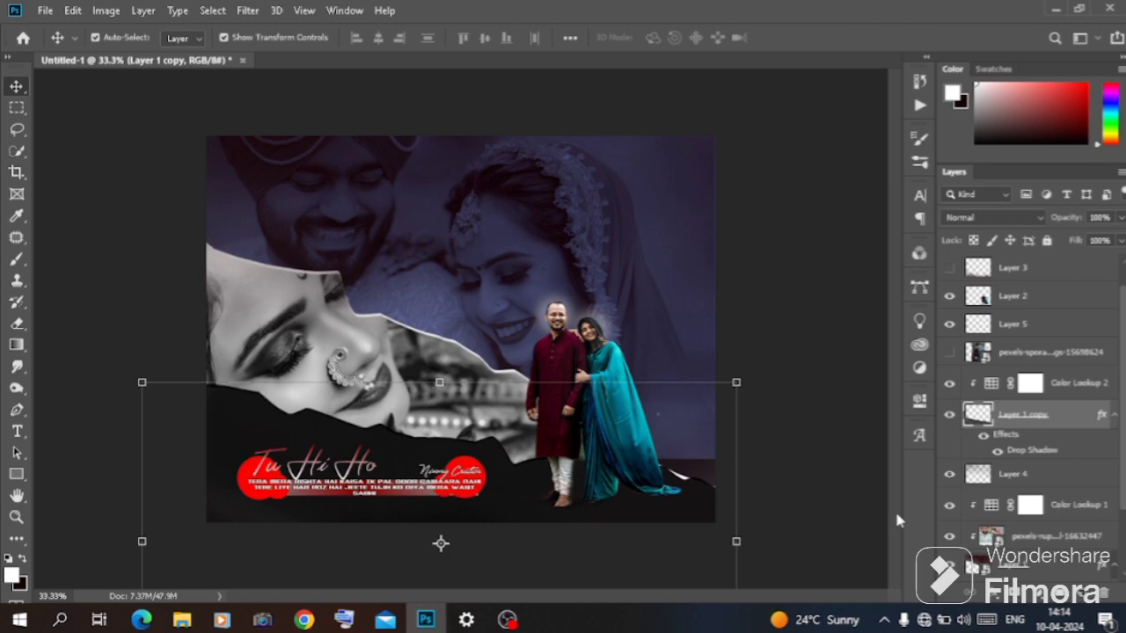
{"action": "left_click", "coordinate": [998, 450]}
{"action": "left_click", "coordinate": [998, 450]}
{"action": "left_click", "coordinate": [999, 450]}
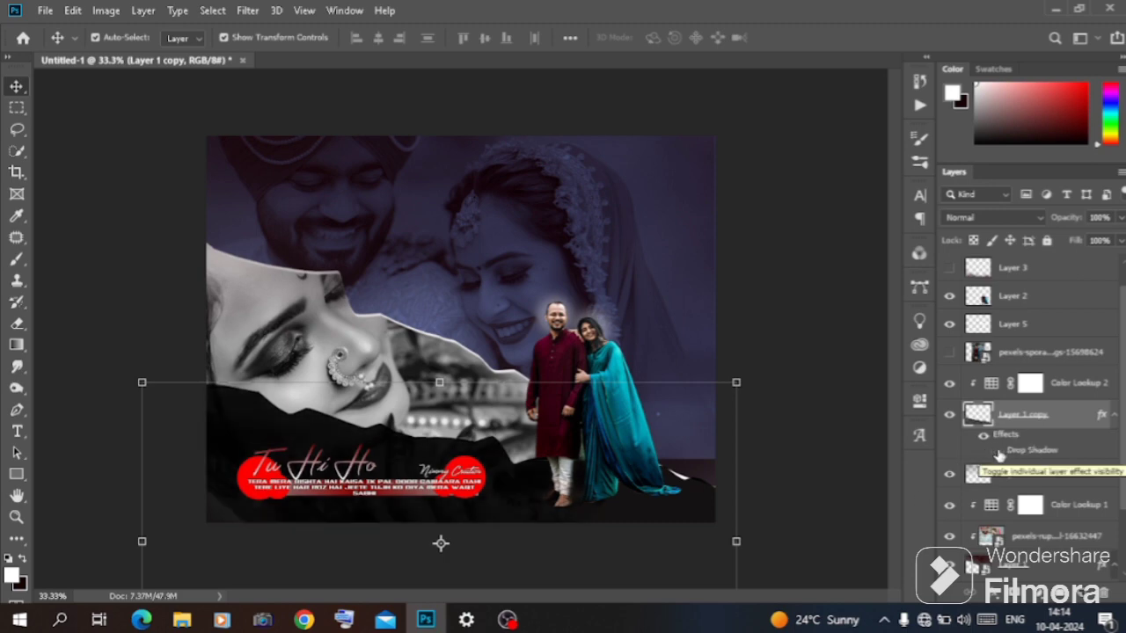
{"action": "left_click", "coordinate": [998, 450]}
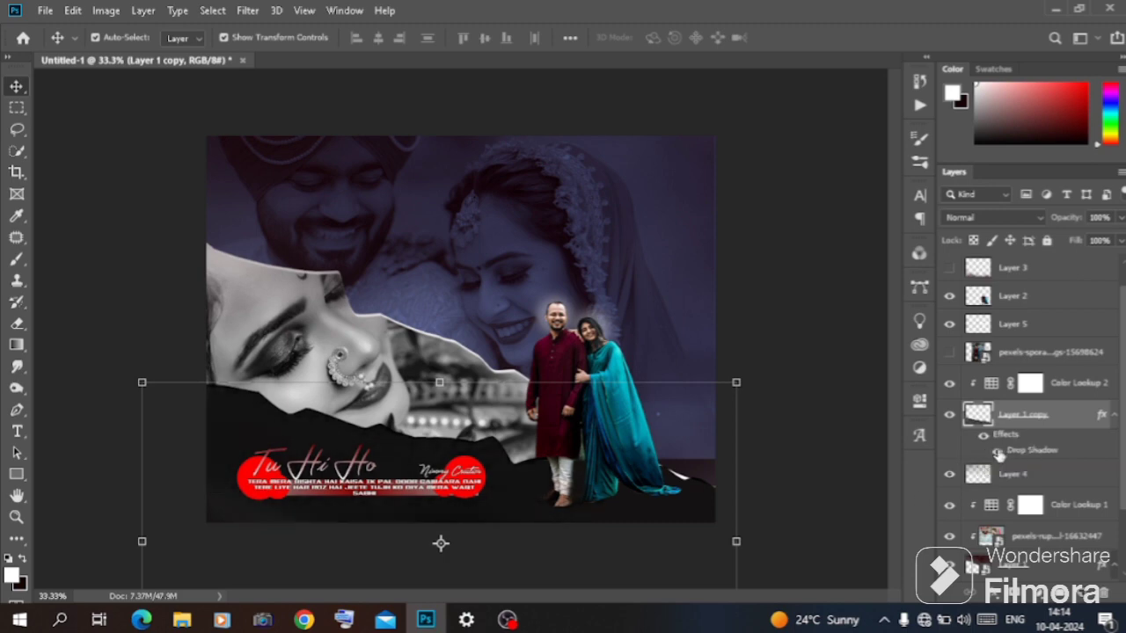
{"action": "left_click", "coordinate": [814, 489]}
Delete the hidden Layer 3 above the standing couple's layer
{"action": "left_click", "coordinate": [604, 394]}
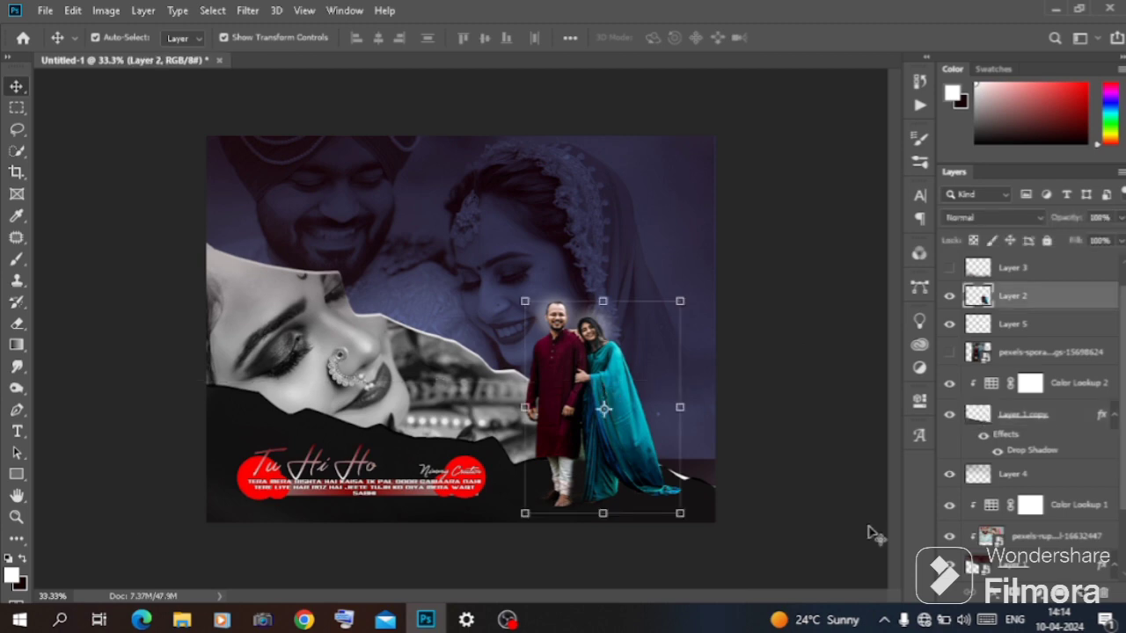
{"action": "left_click", "coordinate": [1023, 271]}
{"action": "key", "text": "Delete"}
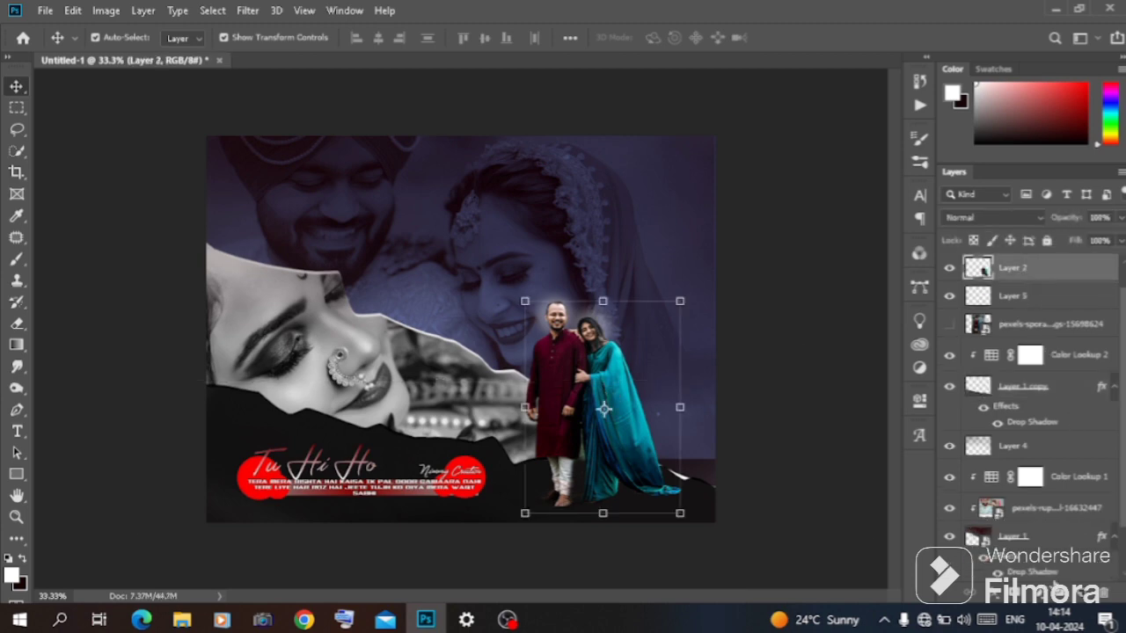
Create a new layer above Layer 2 and enlarge the soft Brush to 800 px
{"action": "key", "text": "ctrl+shift+alt+n"}
{"action": "left_click", "coordinate": [21, 257]}
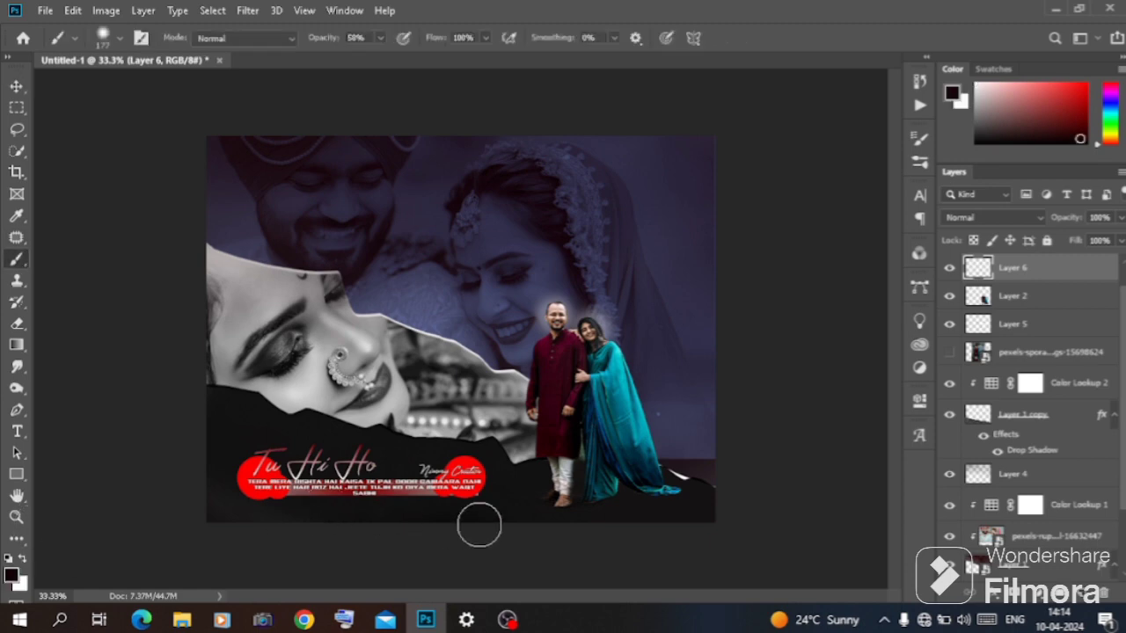
{"action": "key", "text": "bracketright"}
{"action": "key", "text": "bracketright"}
{"action": "key", "text": "bracketright"}
{"action": "key", "text": "bracketright"}
{"action": "key", "text": "bracketright"}
{"action": "key", "text": "bracketright"}
{"action": "key", "text": "bracketright"}
{"action": "key", "text": "bracketright"}
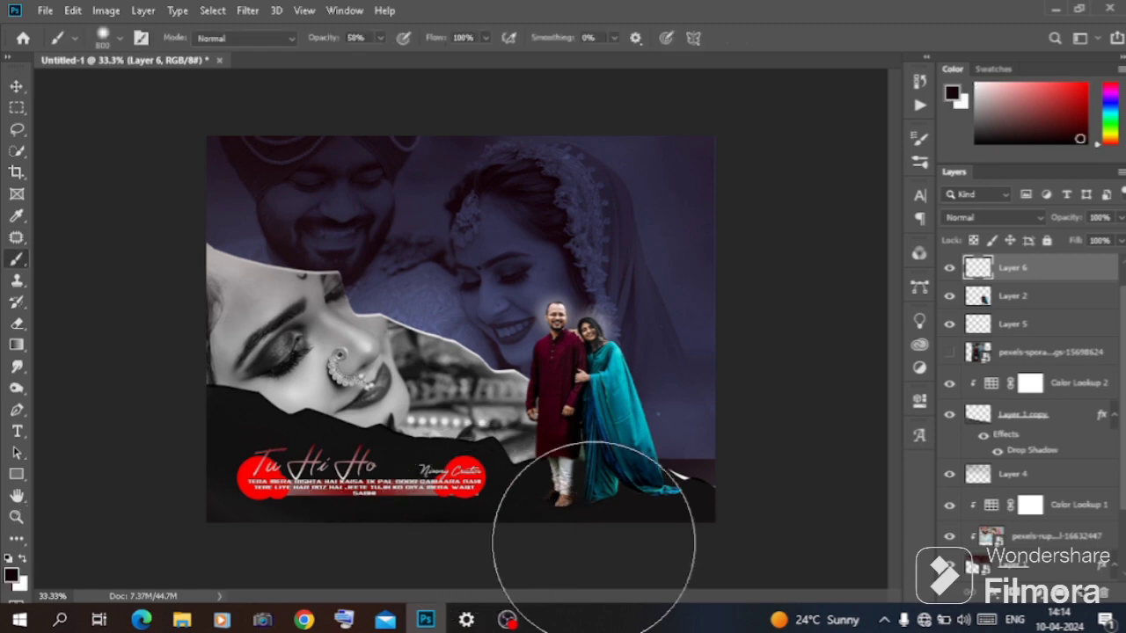
Try painting dark strokes along the layout's lower edge below the couple's feet, and undo them
{"action": "left_click", "coordinate": [609, 549]}
{"action": "left_click", "coordinate": [551, 557]}
{"action": "key", "text": "ctrl+z"}
{"action": "key", "text": "ctrl+z"}
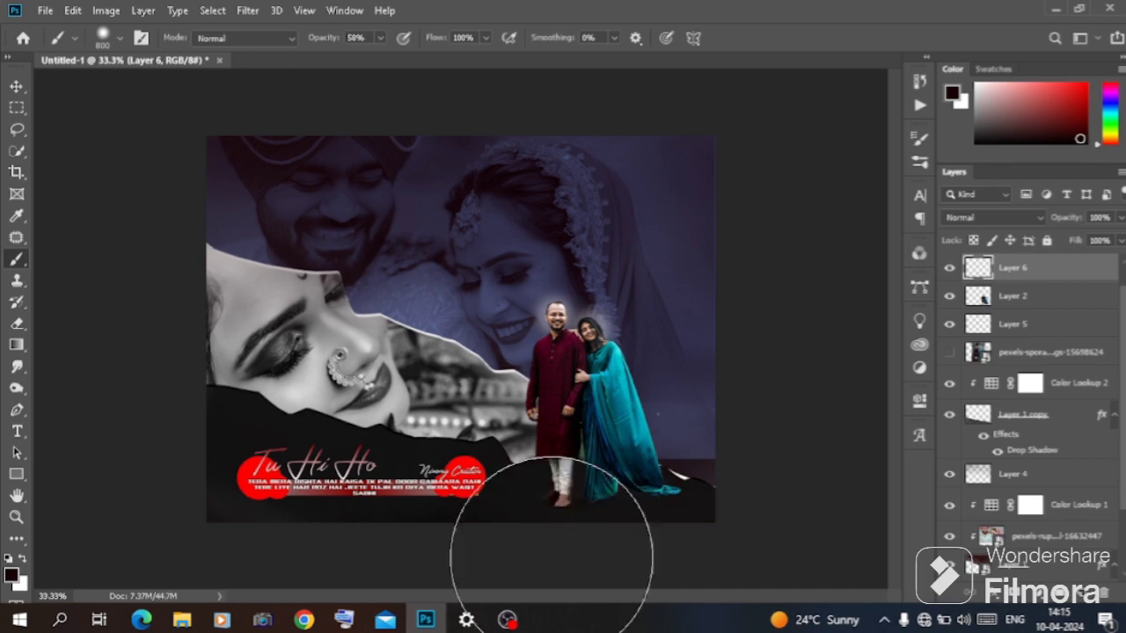
Sample near-black #131212 from the lower torn shape as the foreground color and paint soft shading over the couple's feet and lower edge
{"action": "left_click", "coordinate": [11, 574]}
{"action": "left_click", "coordinate": [259, 423]}
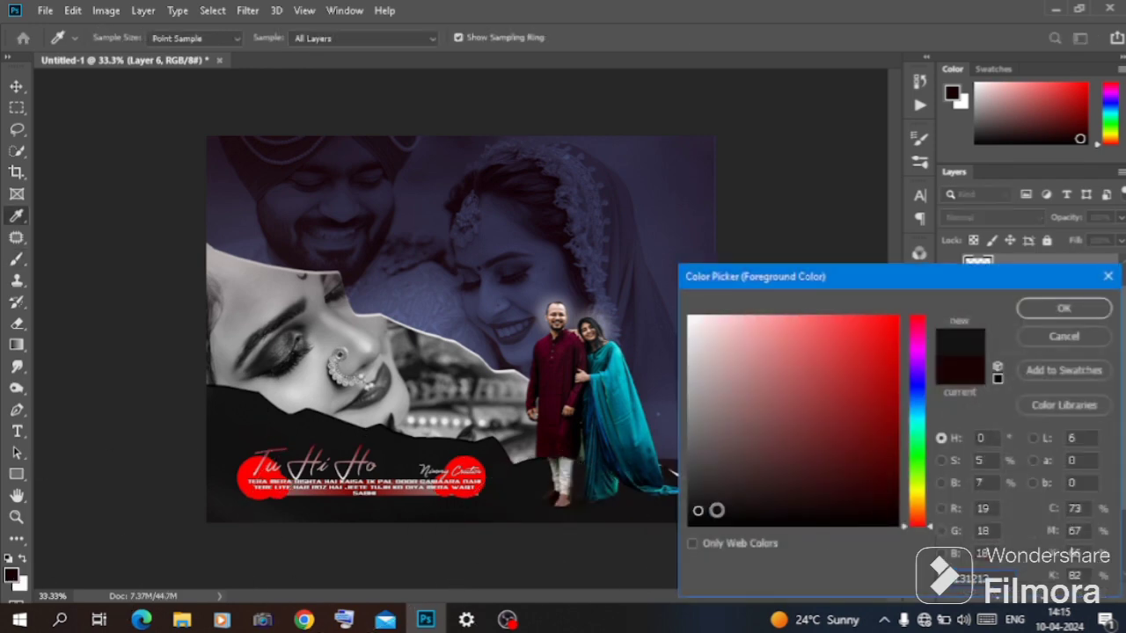
{"action": "left_click", "coordinate": [1064, 309]}
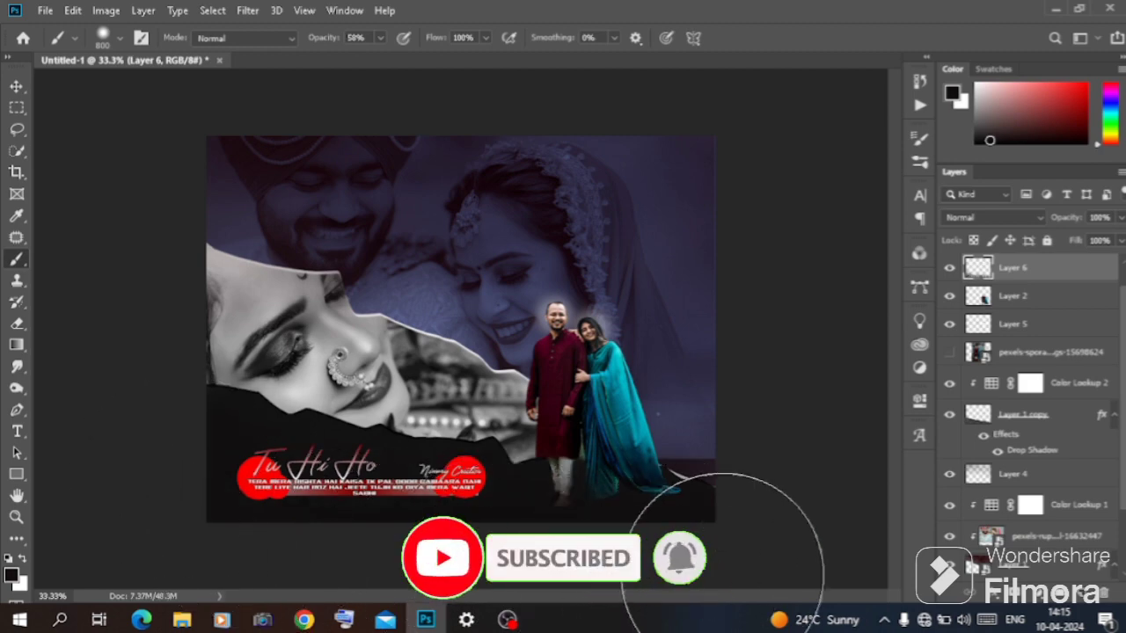
Check the standing couple's layer and Layer 5, and examine the blended composition and torn white edge up close
{"action": "left_click", "coordinate": [15, 87]}
{"action": "left_click", "coordinate": [595, 394]}
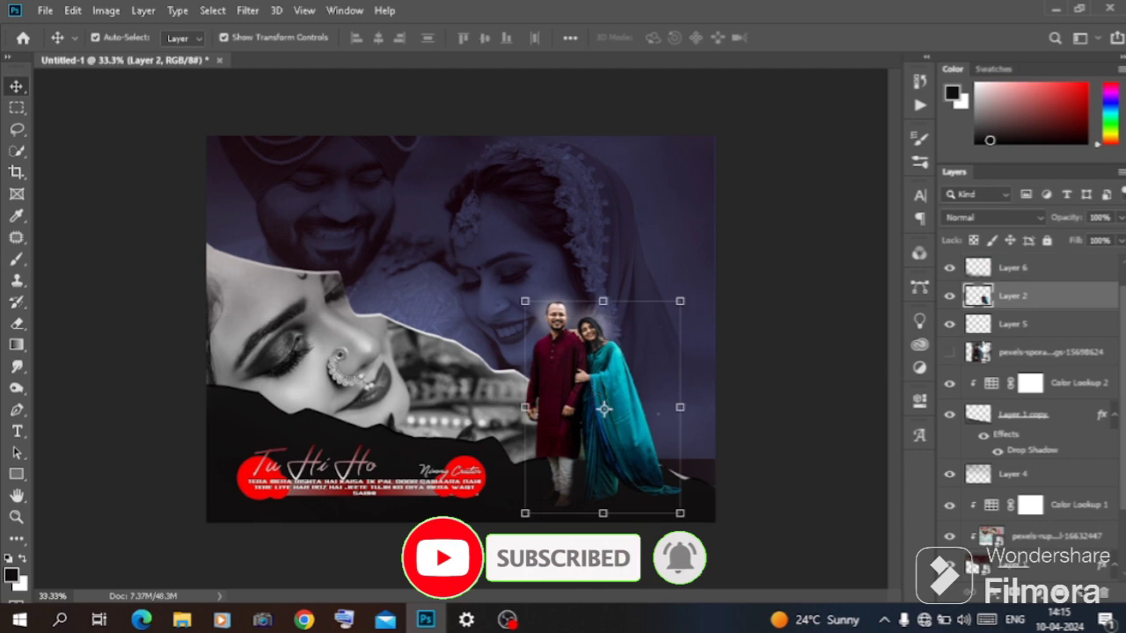
{"action": "left_click", "coordinate": [1007, 326]}
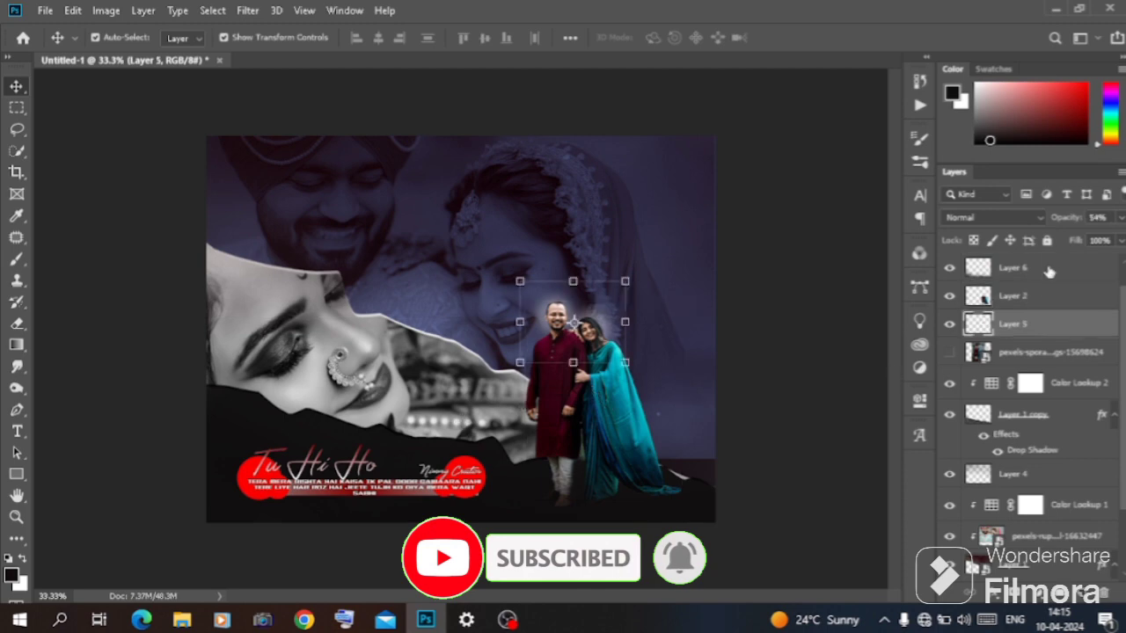
{"action": "left_click", "coordinate": [827, 247]}
{"action": "key", "text": "ctrl+plus"}
{"action": "key", "text": "ctrl+plus"}
{"action": "key", "text": "ctrl+minus"}
{"action": "key", "text": "ctrl+minus"}
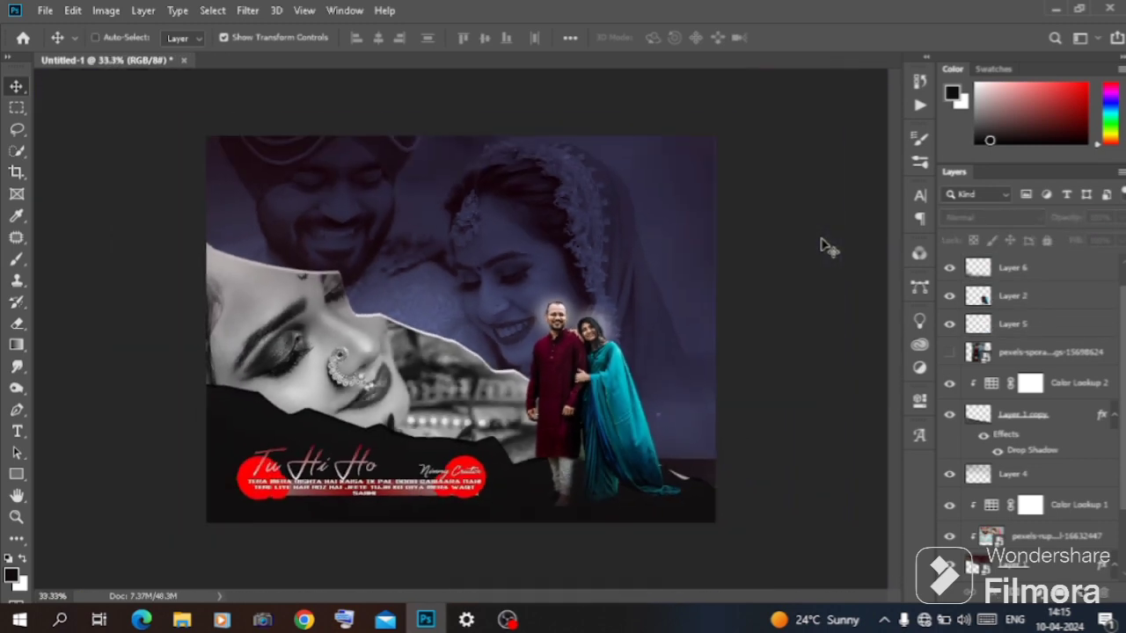
{"action": "key", "text": "ctrl+plus"}
{"action": "key", "text": "ctrl+plus"}
{"action": "key", "text": "ctrl+plus"}
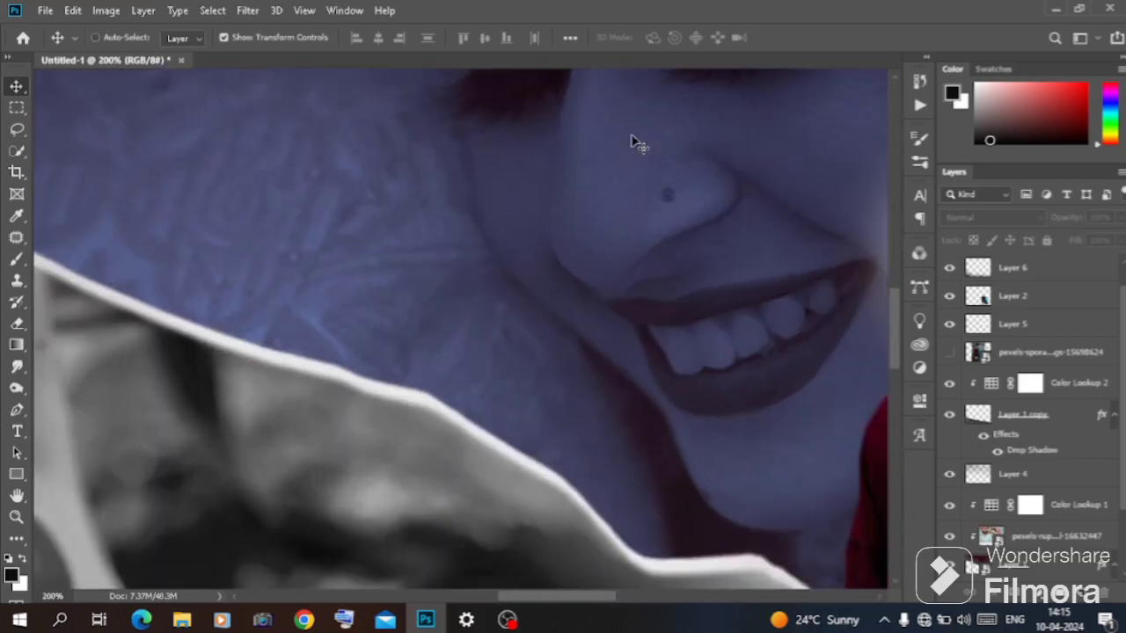